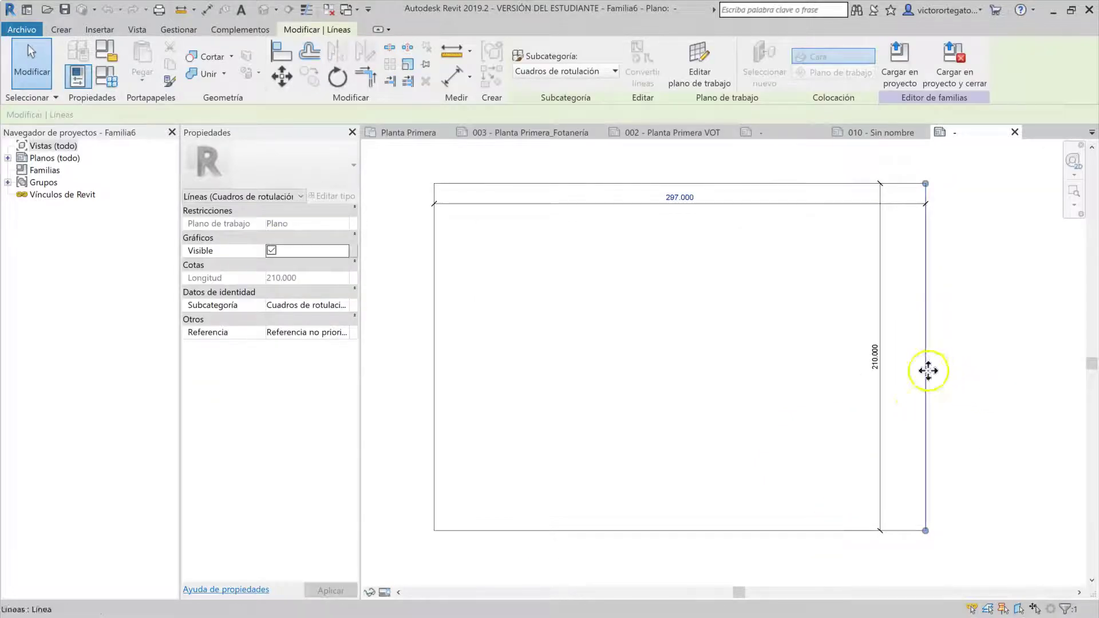
Resize the sheet border to a 300 by 300 mm square using its width and height dimensions
{"action": "left_click", "coordinate": [672, 199]}
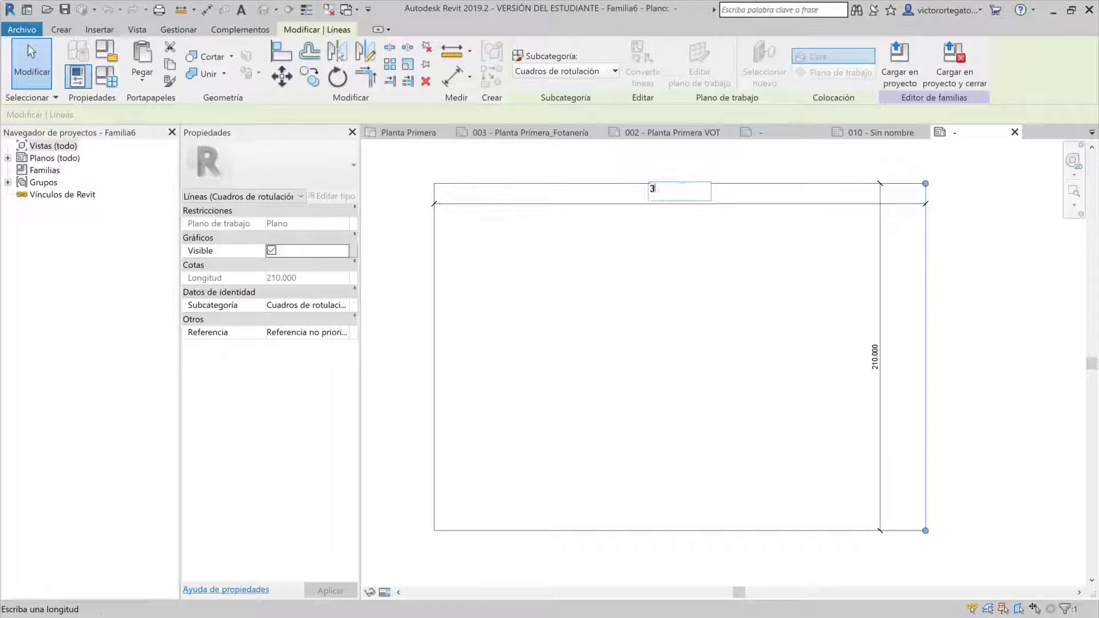
{"action": "key", "text": "Return"}
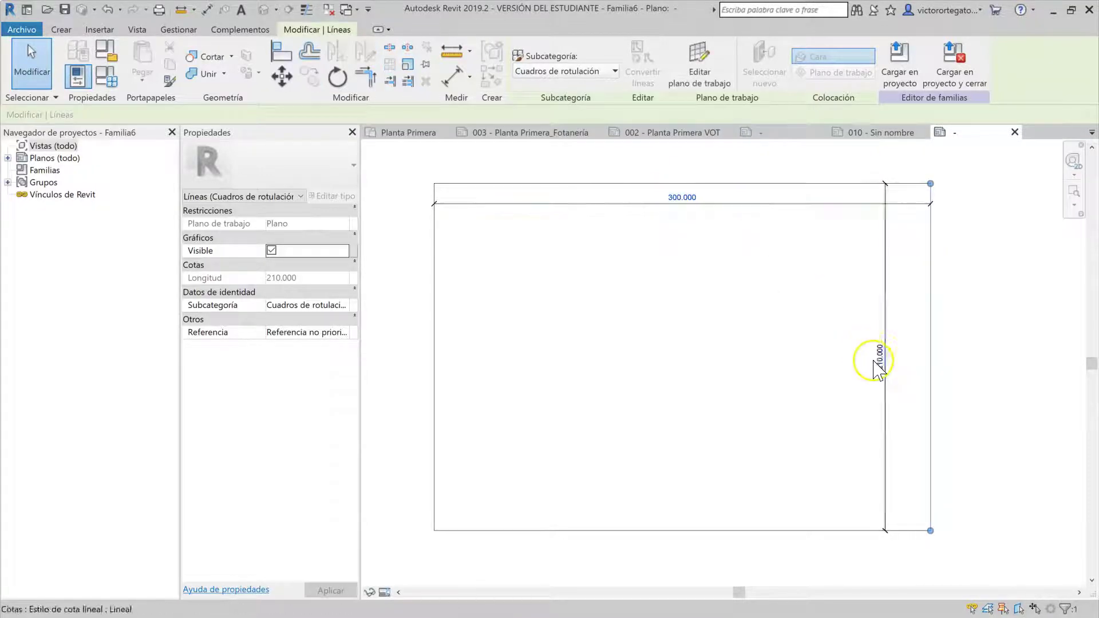
{"action": "left_click", "coordinate": [859, 531]}
{"action": "left_click", "coordinate": [882, 366]}
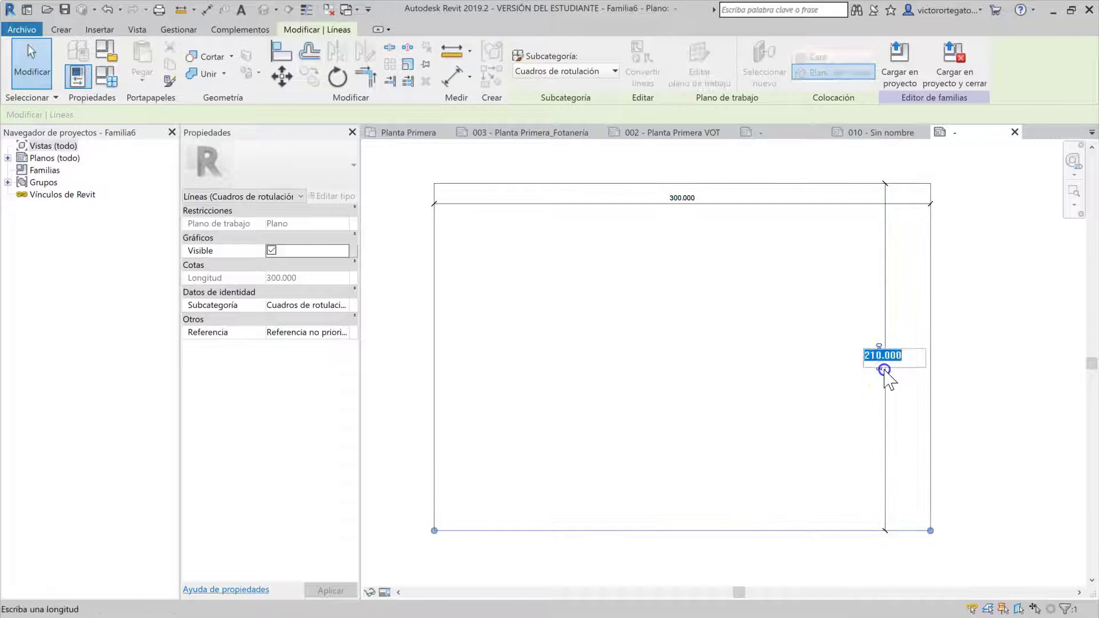
{"action": "type", "text": "300"}
{"action": "key", "text": "Return"}
{"action": "scroll", "coordinate": [916, 389], "scroll_direction": "down", "scroll_amount": 3}
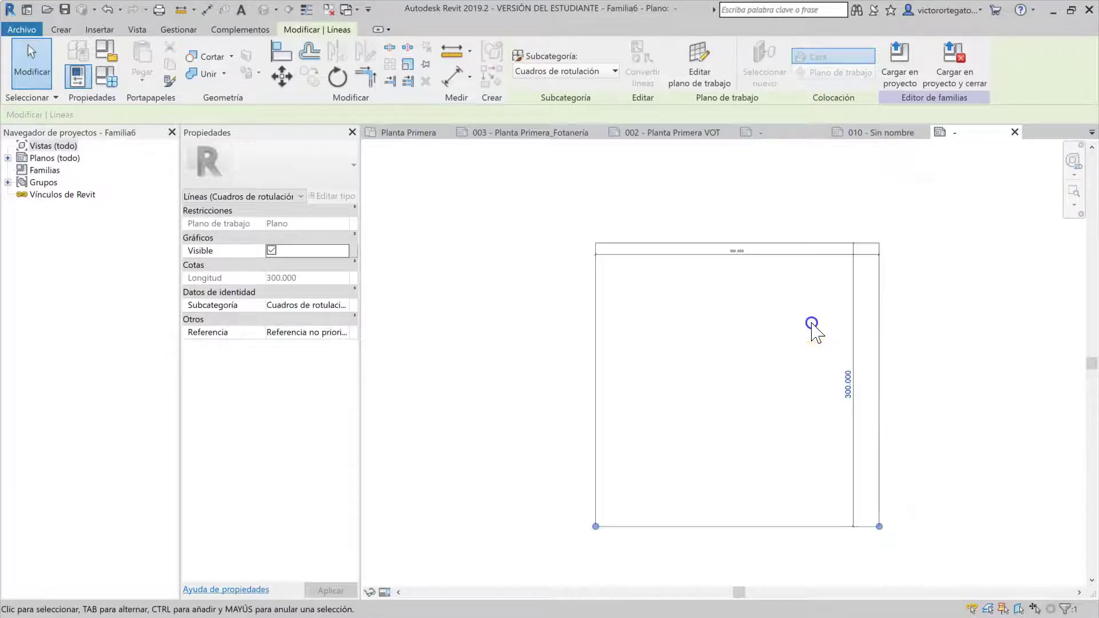
Delete the horizontal and vertical dimensions from the sheet border
{"action": "left_click", "coordinate": [1004, 418]}
{"action": "left_click", "coordinate": [868, 438]}
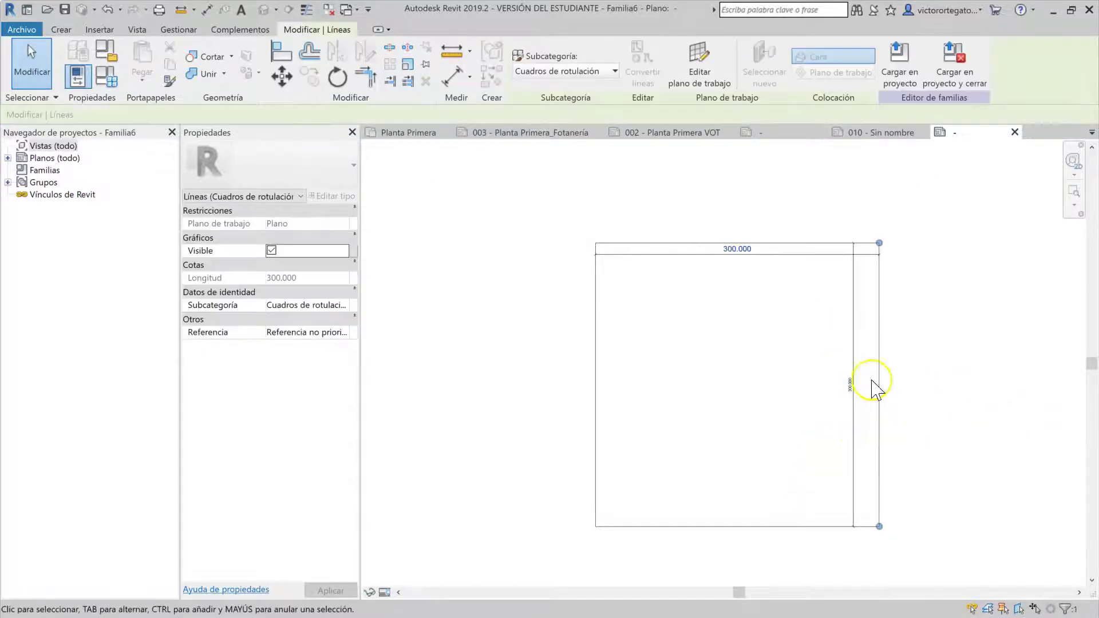
{"action": "left_click", "coordinate": [851, 340]}
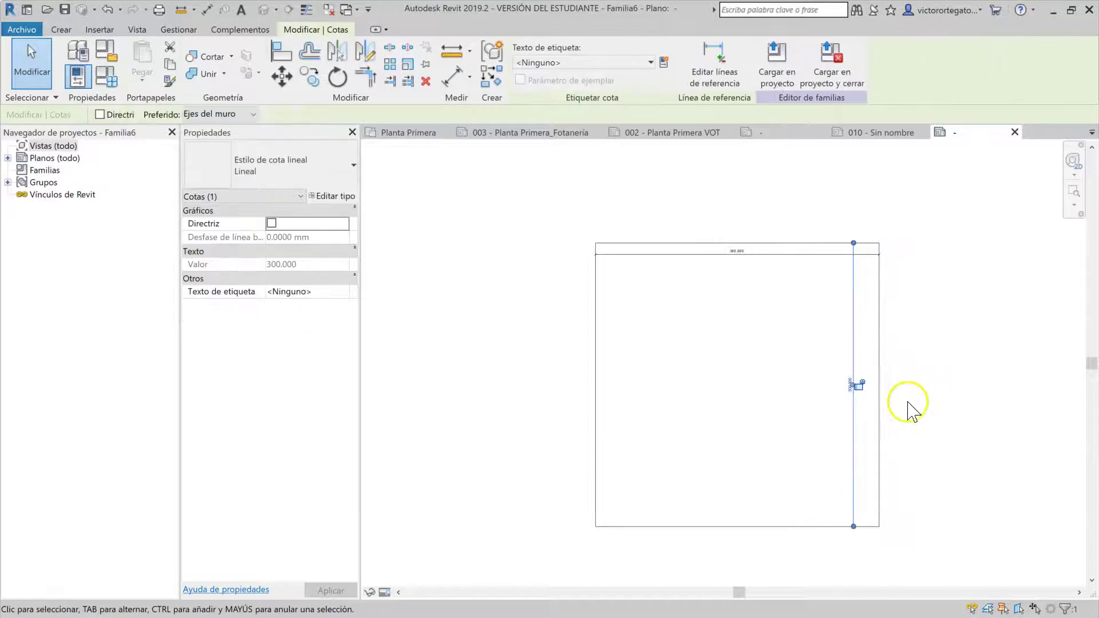
{"action": "left_click", "coordinate": [911, 412]}
{"action": "scroll", "coordinate": [770, 253], "scroll_direction": "up", "scroll_amount": 1}
{"action": "scroll", "coordinate": [763, 206], "scroll_direction": "down", "scroll_amount": 1}
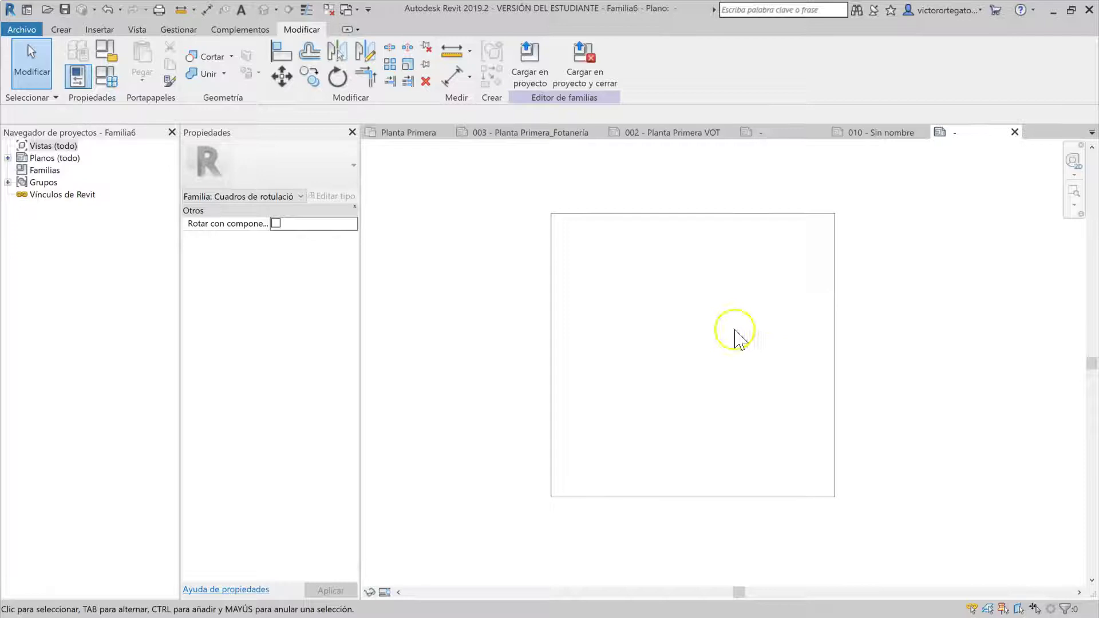
{"action": "middle_click_drag", "start_coordinate": [715, 245], "coordinate": [748, 291]}
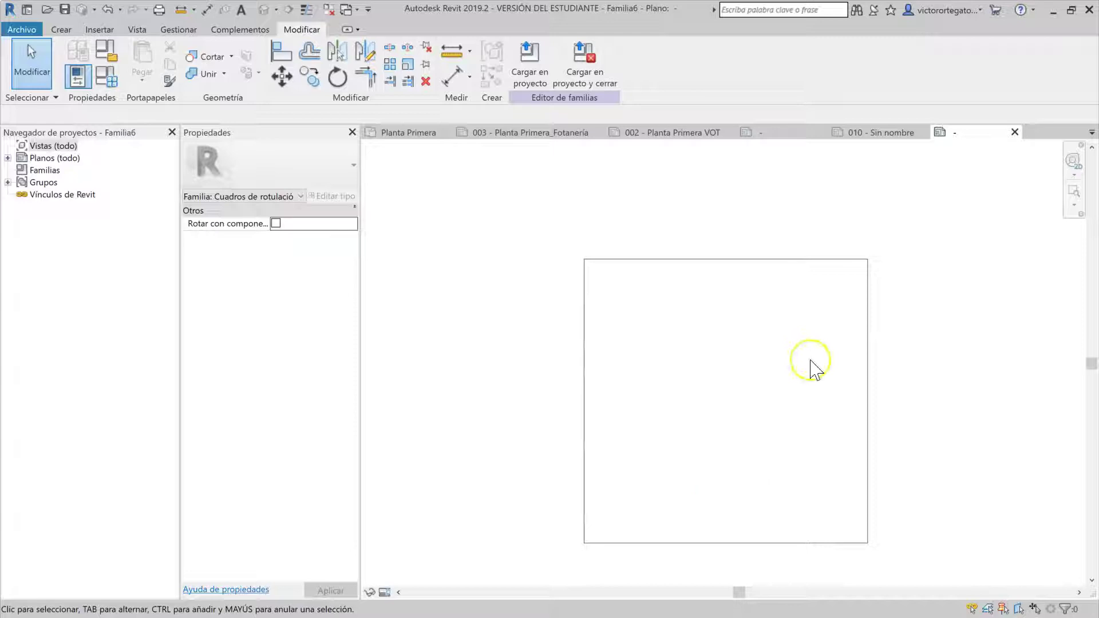
Offset copies of the four border lines 5 mm inward
{"action": "left_click", "coordinate": [310, 53]}
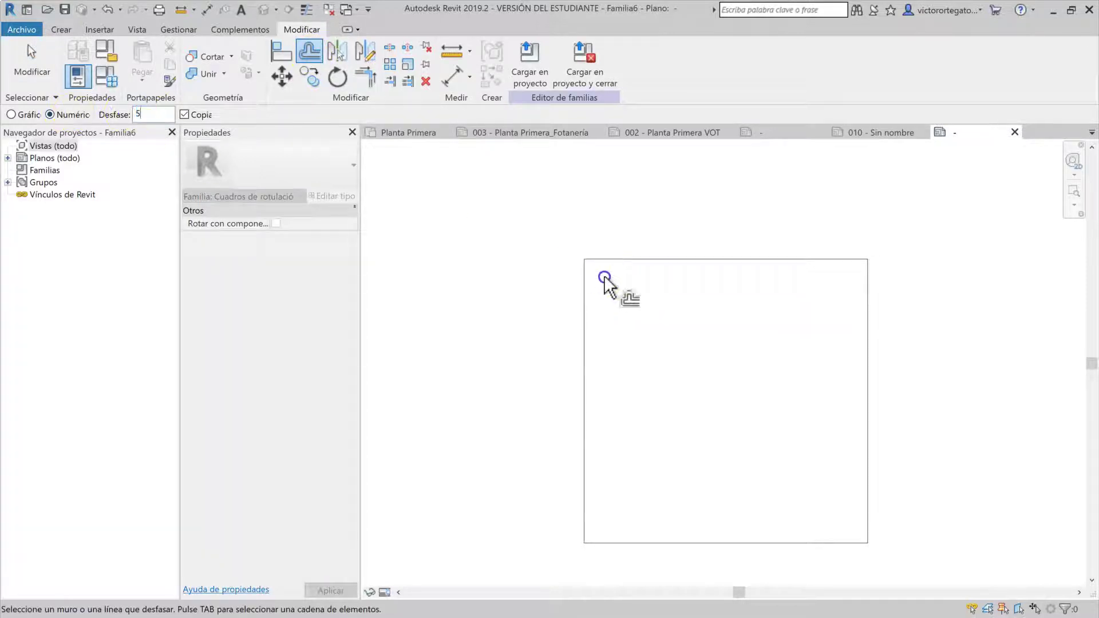
{"action": "left_click", "coordinate": [587, 297]}
{"action": "left_click", "coordinate": [623, 263]}
{"action": "left_click", "coordinate": [863, 340]}
{"action": "left_click", "coordinate": [766, 525]}
{"action": "key", "text": "Escape"}
Trim the overlapping offset lines to corners so they form a closed inner frame
{"action": "key", "text": "t"}
{"action": "key", "text": "r"}
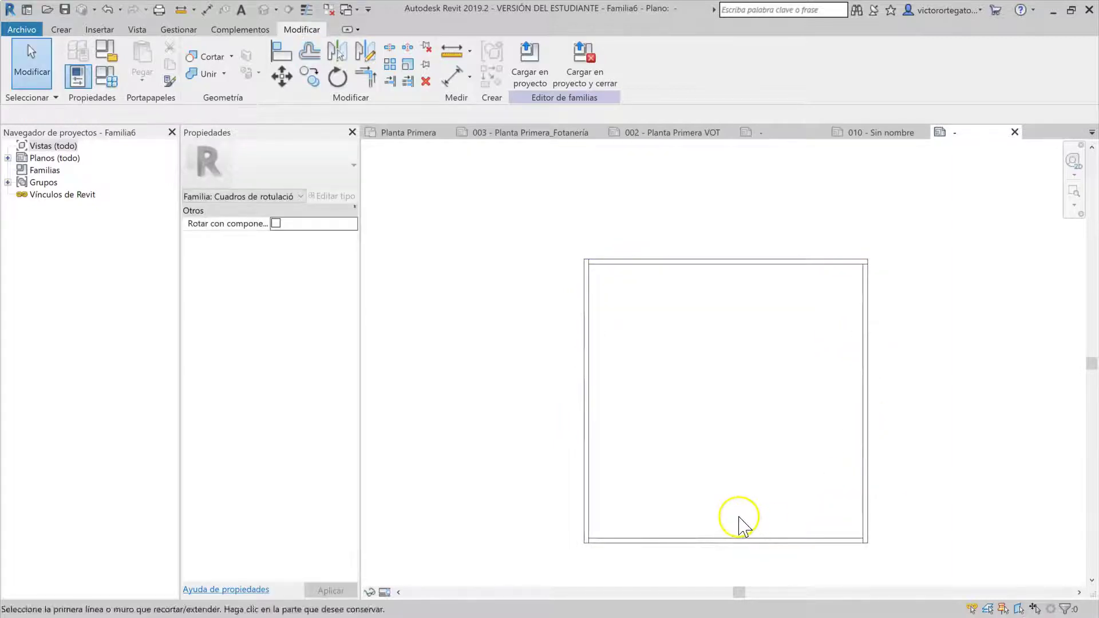
{"action": "left_click", "coordinate": [630, 540]}
{"action": "left_click", "coordinate": [591, 496]}
{"action": "left_click", "coordinate": [659, 264]}
{"action": "left_click", "coordinate": [862, 294]}
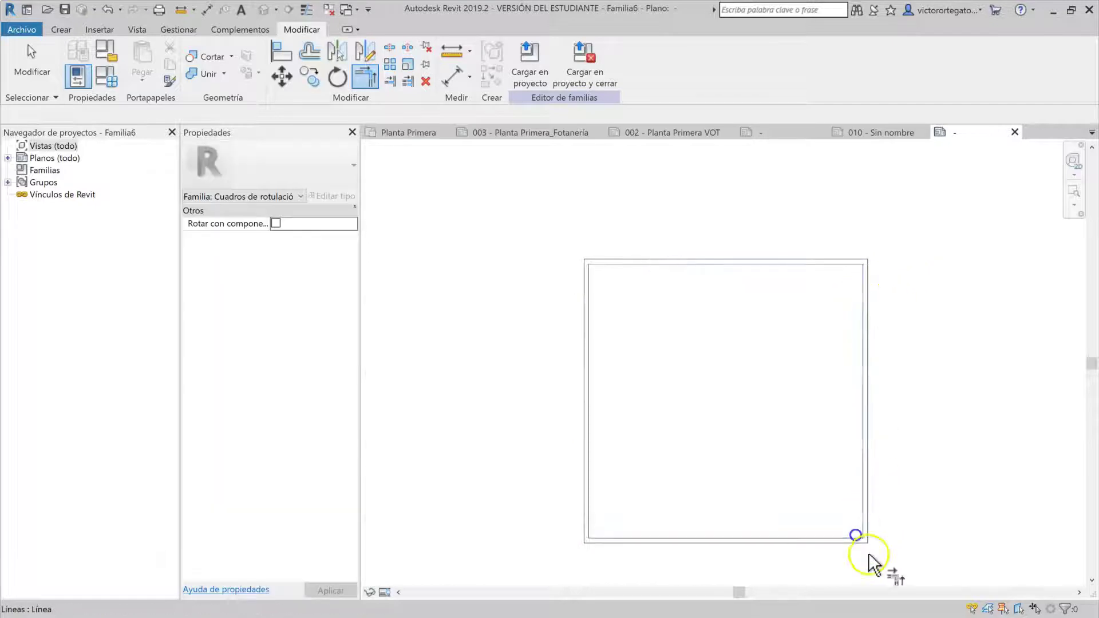
{"action": "middle_click_drag", "start_coordinate": [873, 565], "coordinate": [859, 535]}
{"action": "key", "text": "Escape"}
Draw a vertical line across the full height of the inner frame to separate a narrow title column along its right edge
{"action": "scroll", "coordinate": [838, 541], "scroll_direction": "up", "scroll_amount": 3}
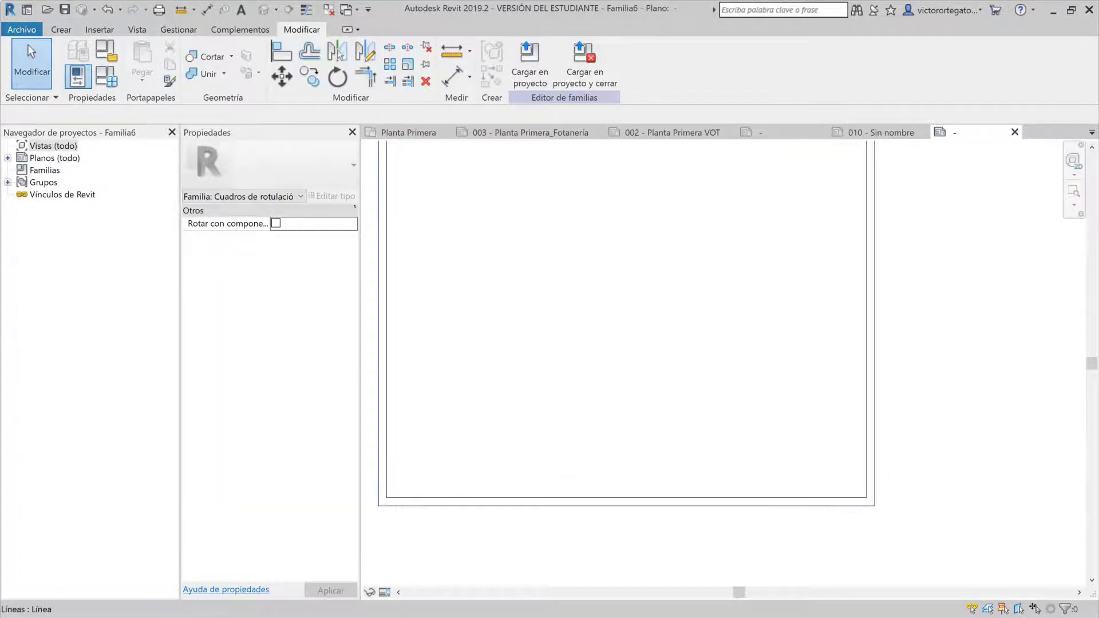
{"action": "left_click", "coordinate": [61, 29]}
{"action": "left_click", "coordinate": [137, 57]}
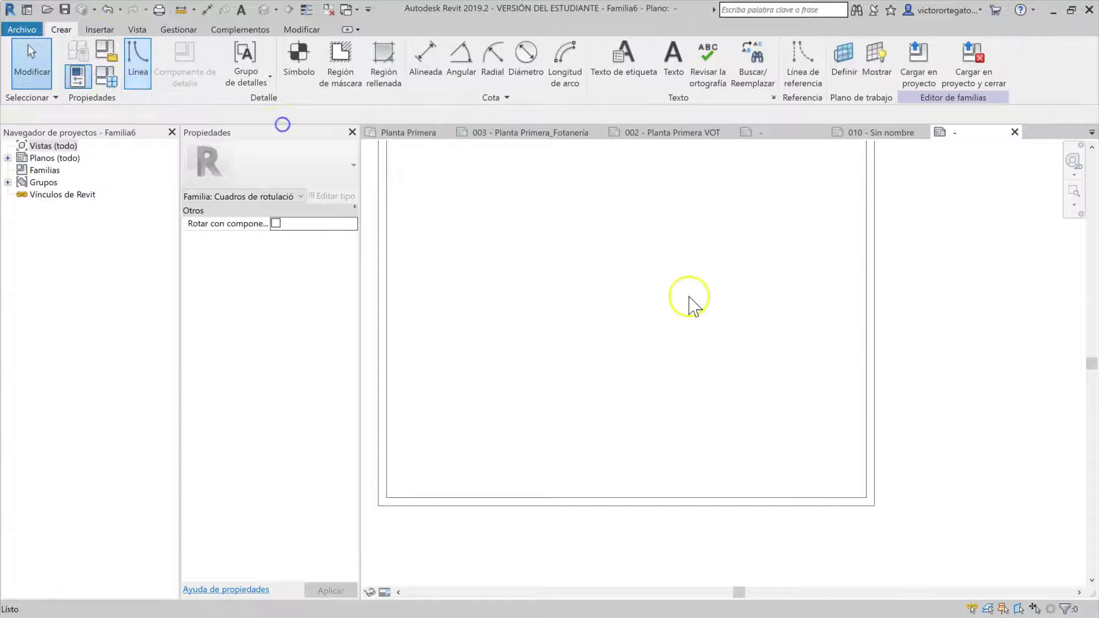
{"action": "scroll", "coordinate": [687, 302], "scroll_direction": "down", "scroll_amount": 2}
{"action": "left_click", "coordinate": [713, 339]}
{"action": "left_click", "coordinate": [713, 494]}
{"action": "key", "text": "Escape"}
{"action": "key", "text": "Escape"}
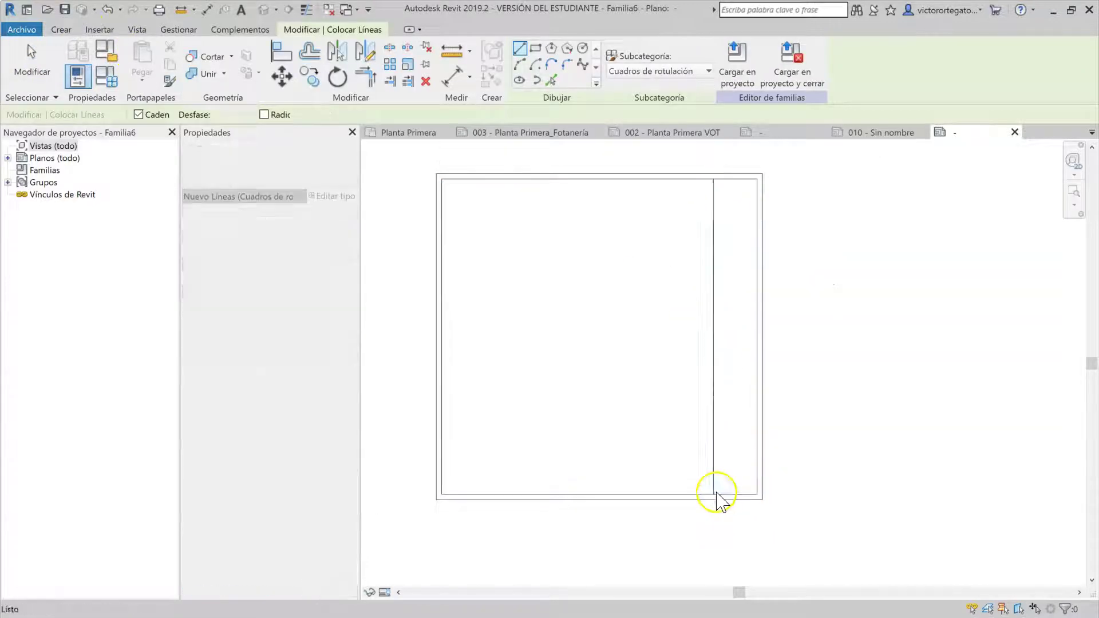
Draw a horizontal line about 25.6 mm long inside the lower part of the title column
{"action": "scroll", "coordinate": [713, 195], "scroll_direction": "up", "scroll_amount": 2}
{"action": "middle_click_drag", "start_coordinate": [756, 245], "coordinate": [673, 441]}
{"action": "scroll", "coordinate": [681, 446], "scroll_direction": "down", "scroll_amount": 2}
{"action": "scroll", "coordinate": [621, 427], "scroll_direction": "up", "scroll_amount": 3}
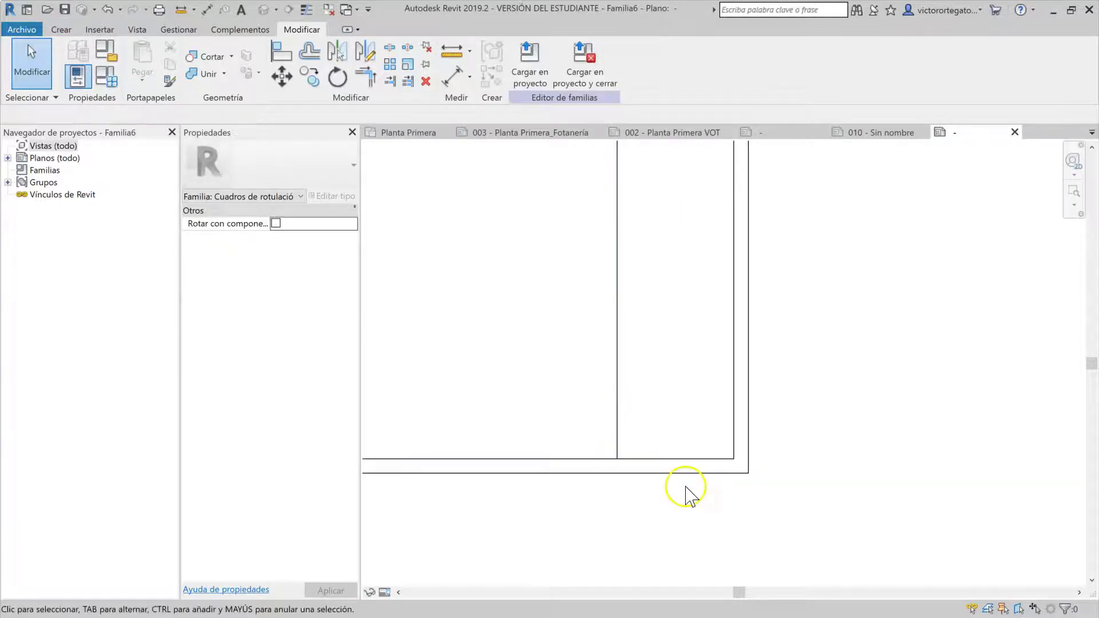
{"action": "scroll", "coordinate": [780, 473], "scroll_direction": "down", "scroll_amount": 1}
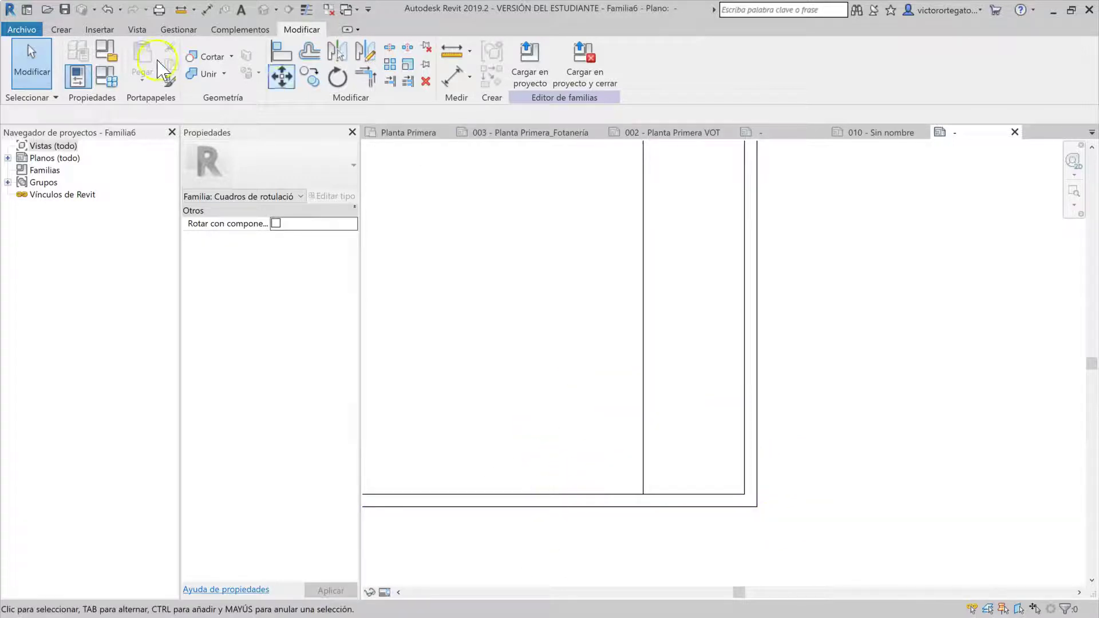
{"action": "left_click", "coordinate": [61, 29]}
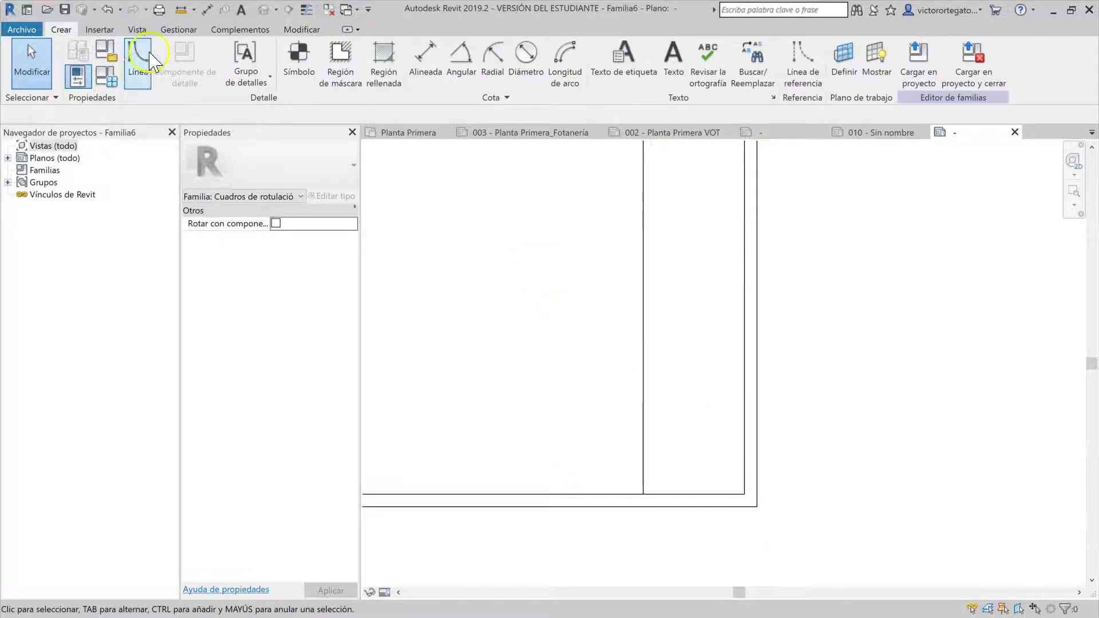
{"action": "left_click", "coordinate": [138, 66]}
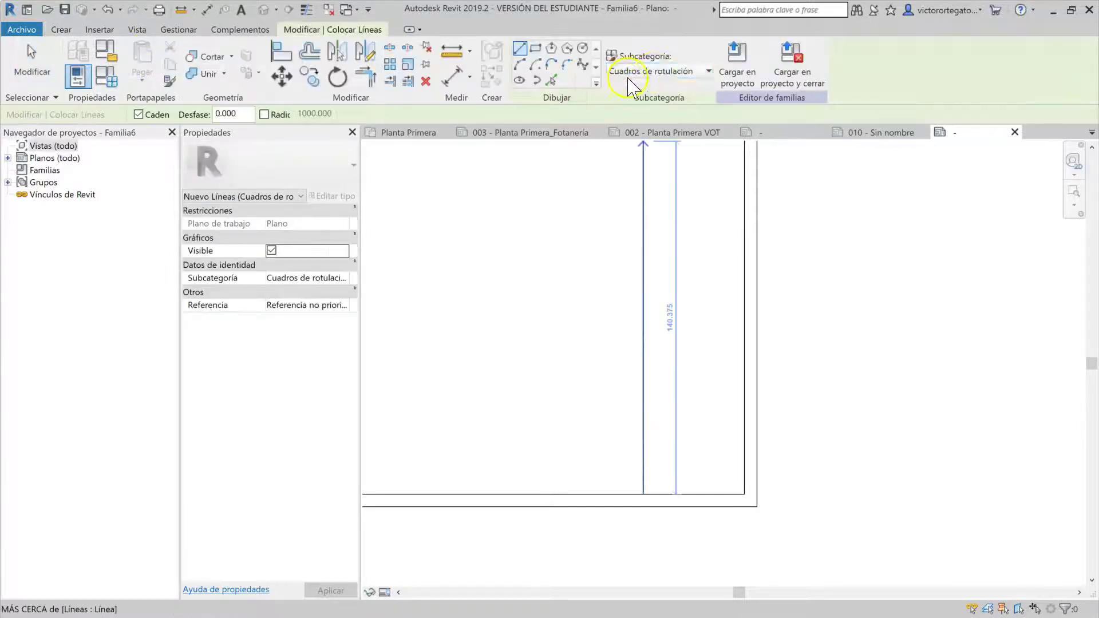
{"action": "left_click", "coordinate": [667, 71]}
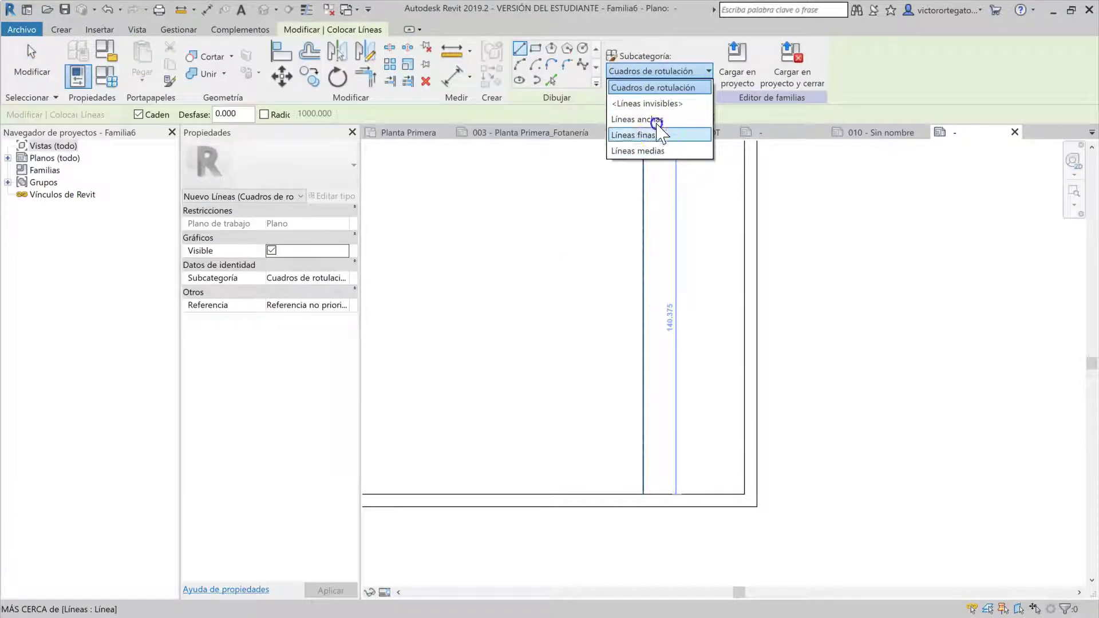
{"action": "left_click", "coordinate": [704, 344]}
{"action": "scroll", "coordinate": [689, 334], "scroll_direction": "up", "scroll_amount": 3}
{"action": "left_click", "coordinate": [608, 254]}
{"action": "left_click", "coordinate": [738, 253]}
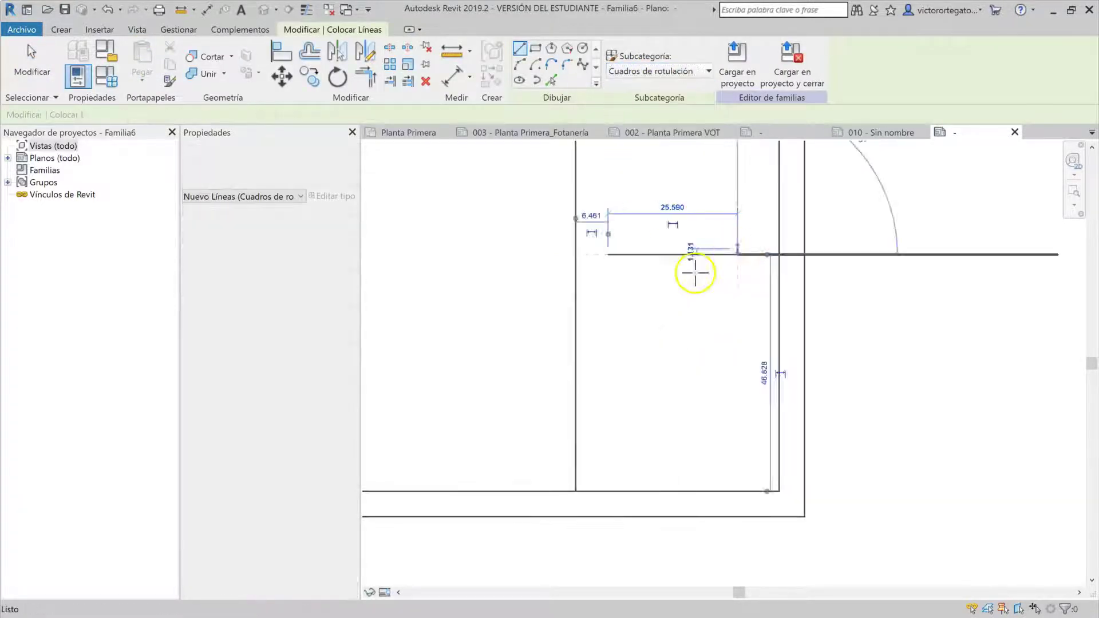
{"action": "key", "text": "Escape"}
Draw two more horizontal lines about 25.6 mm long below the first, spaced about 6.9 mm apart
{"action": "left_click", "coordinate": [607, 289]}
{"action": "left_click", "coordinate": [737, 288]}
{"action": "key", "text": "Escape"}
{"action": "left_click", "coordinate": [608, 324]}
{"action": "left_click", "coordinate": [737, 324]}
{"action": "key", "text": "Escape"}
{"action": "key", "text": "Escape"}
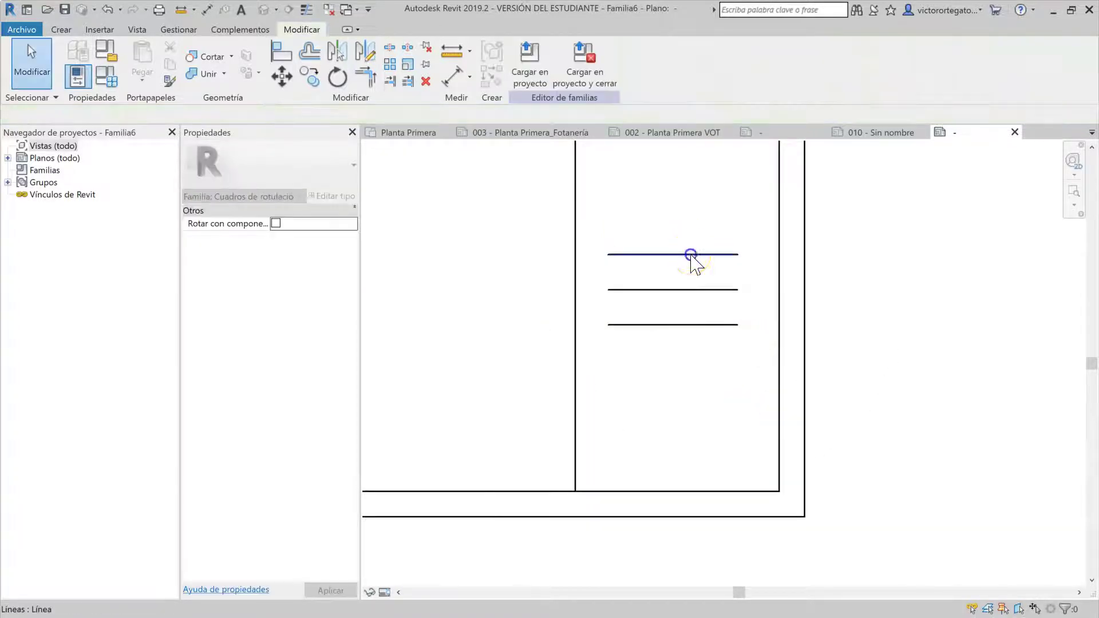
Assign the Líneas anchas, Líneas finas and Líneas medias subcategories to the upper, middle and lower short lines respectively
{"action": "left_click", "coordinate": [691, 254]}
{"action": "left_click", "coordinate": [570, 71]}
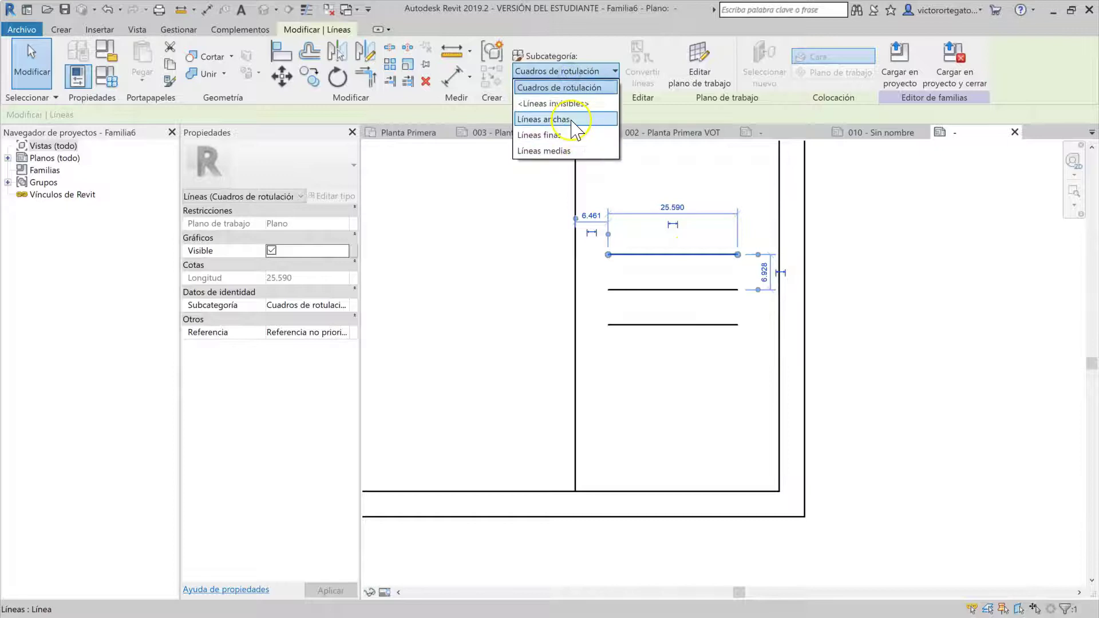
{"action": "left_click", "coordinate": [575, 120]}
{"action": "key", "text": "Escape"}
{"action": "left_click", "coordinate": [737, 290]}
{"action": "left_click", "coordinate": [551, 71]}
{"action": "left_click", "coordinate": [595, 140]}
{"action": "left_click", "coordinate": [729, 391]}
{"action": "left_click", "coordinate": [679, 325]}
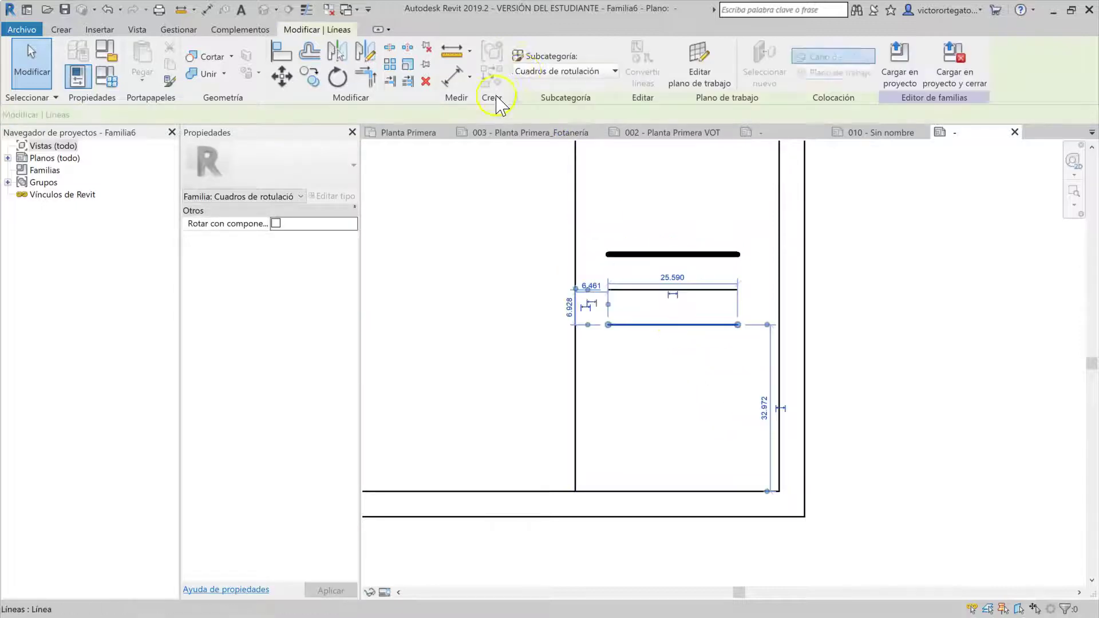
{"action": "left_click", "coordinate": [572, 71]}
{"action": "left_click", "coordinate": [585, 150]}
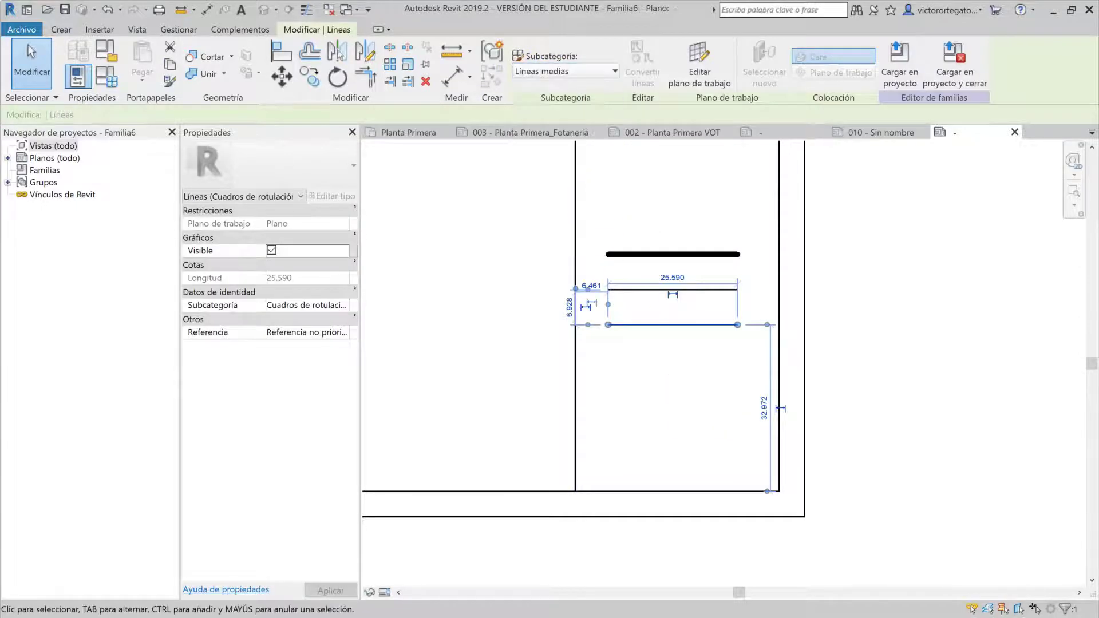
Move the Líneas finas line below the Líneas medias line
{"action": "left_click", "coordinate": [763, 417]}
{"action": "left_click_drag", "start_coordinate": [687, 346], "coordinate": [687, 355]}
{"action": "left_click", "coordinate": [677, 296]}
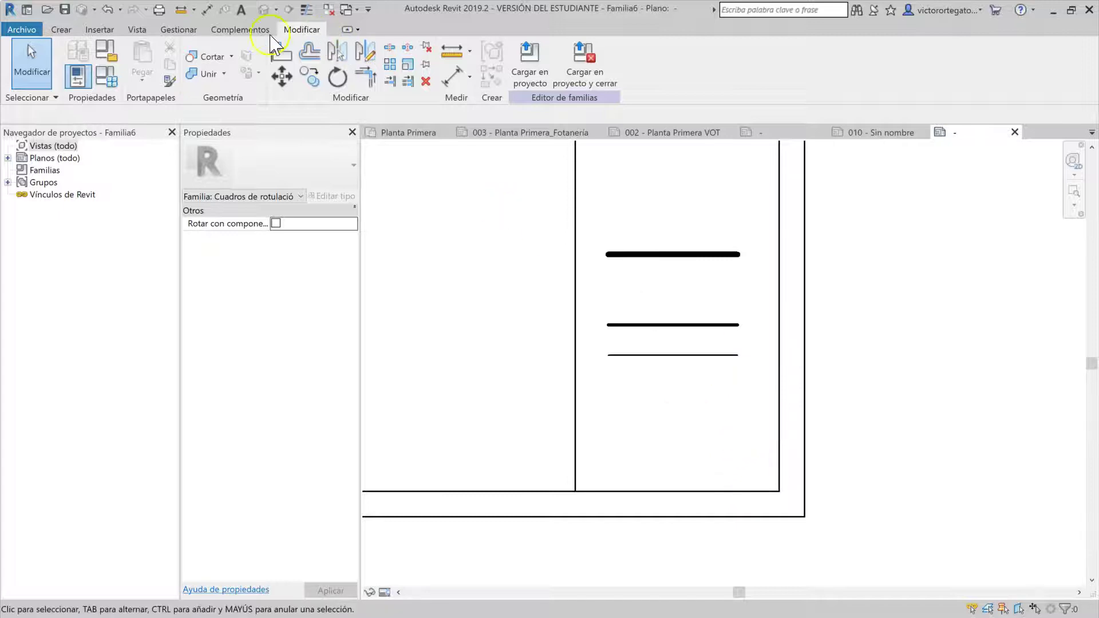
Examine the title block line weights in Object Styles and the new subcategory options under Cuadros de rotulación, without creating one
{"action": "left_click", "coordinate": [178, 30]}
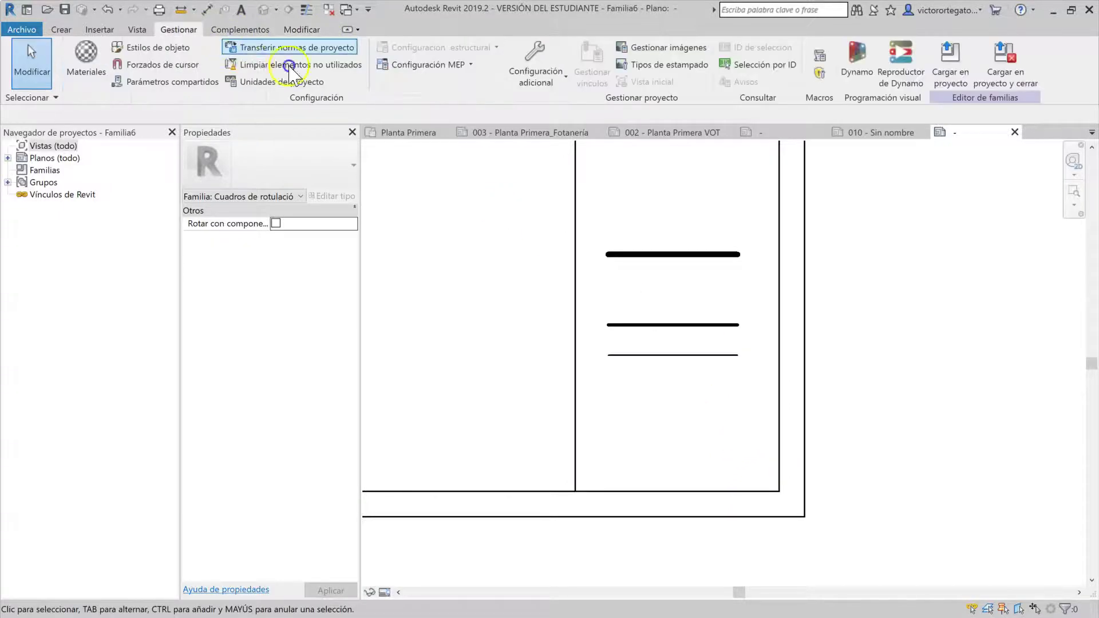
{"action": "left_click", "coordinate": [172, 48]}
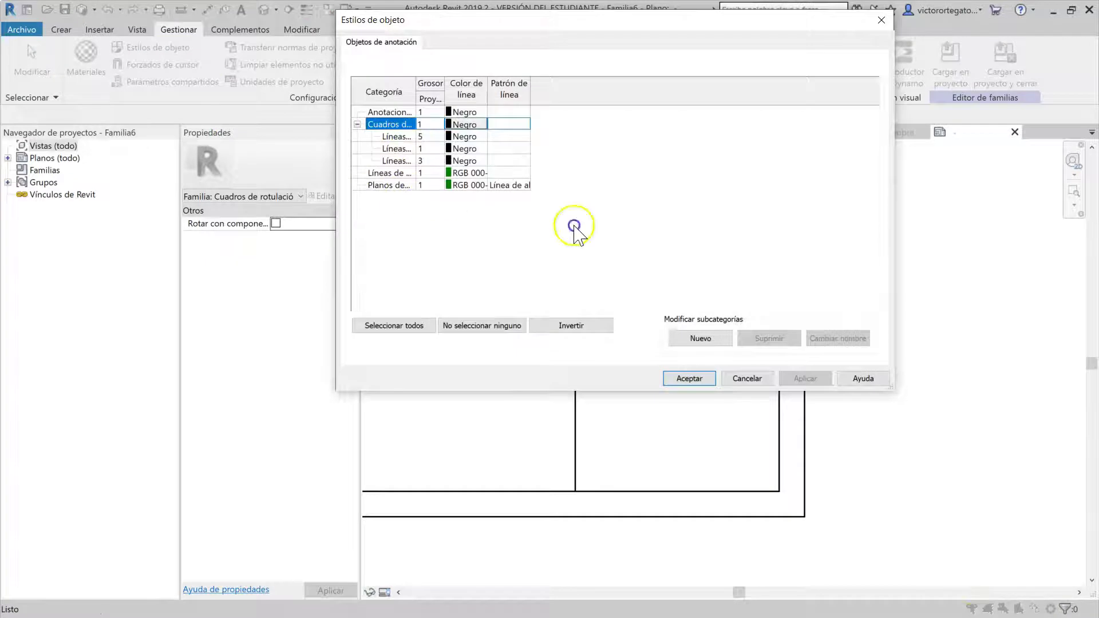
{"action": "left_click", "coordinate": [734, 338]}
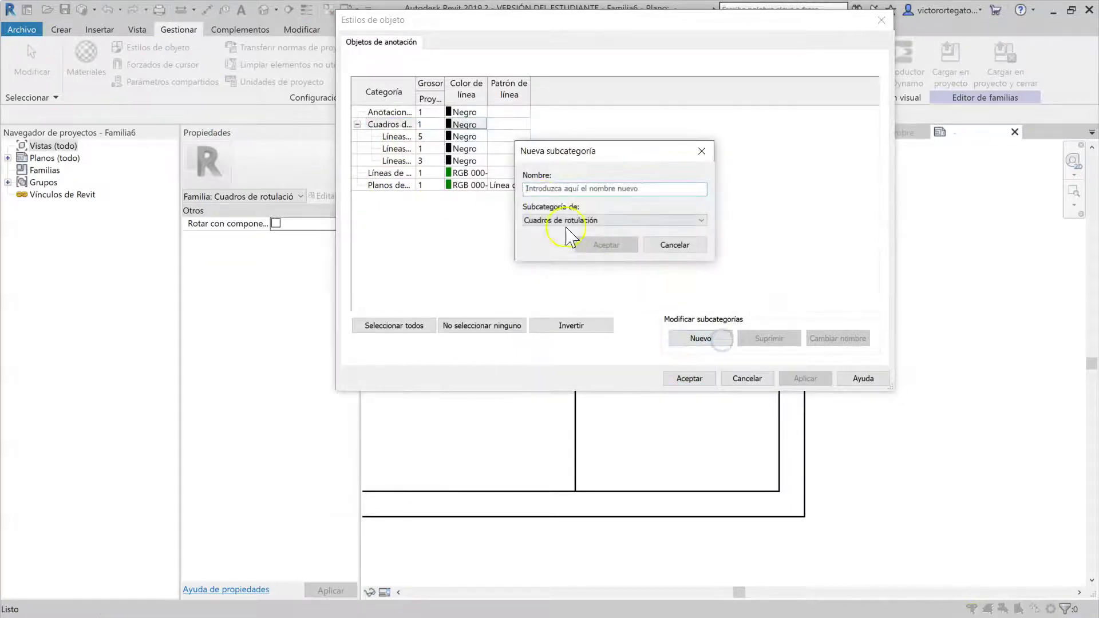
{"action": "left_click", "coordinate": [601, 221]}
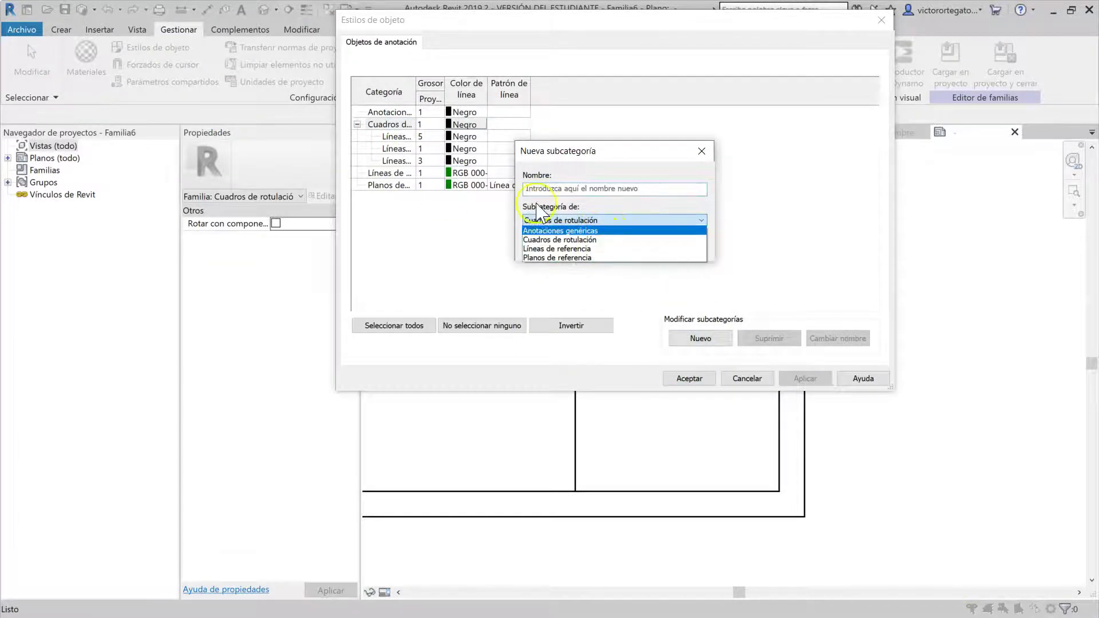
{"action": "left_click", "coordinate": [595, 239]}
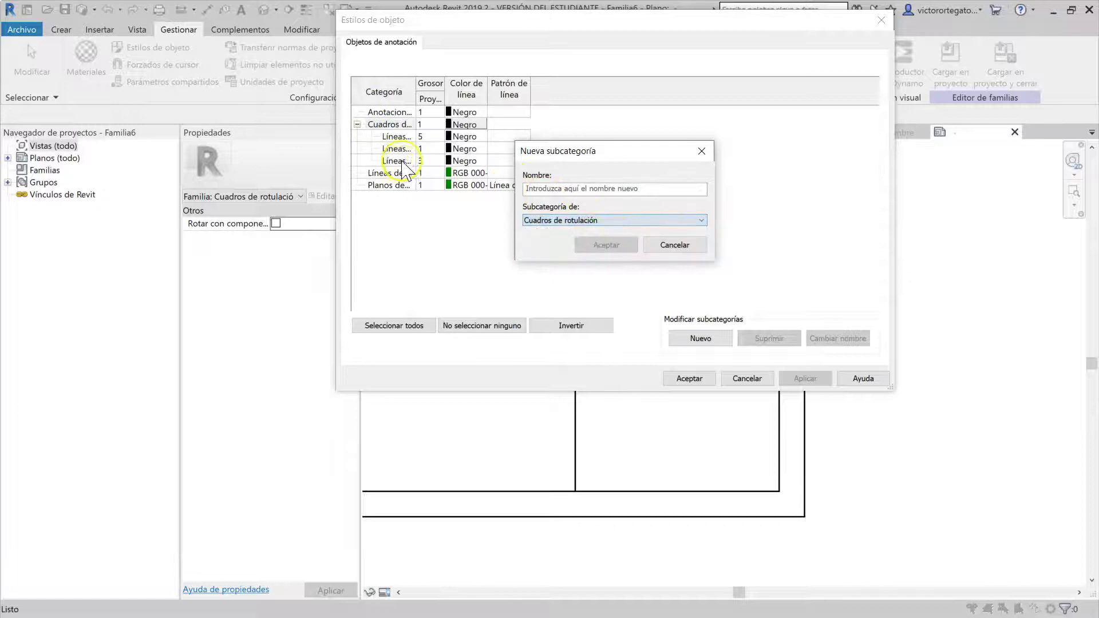
{"action": "left_click", "coordinate": [673, 245]}
{"action": "key", "text": "Escape"}
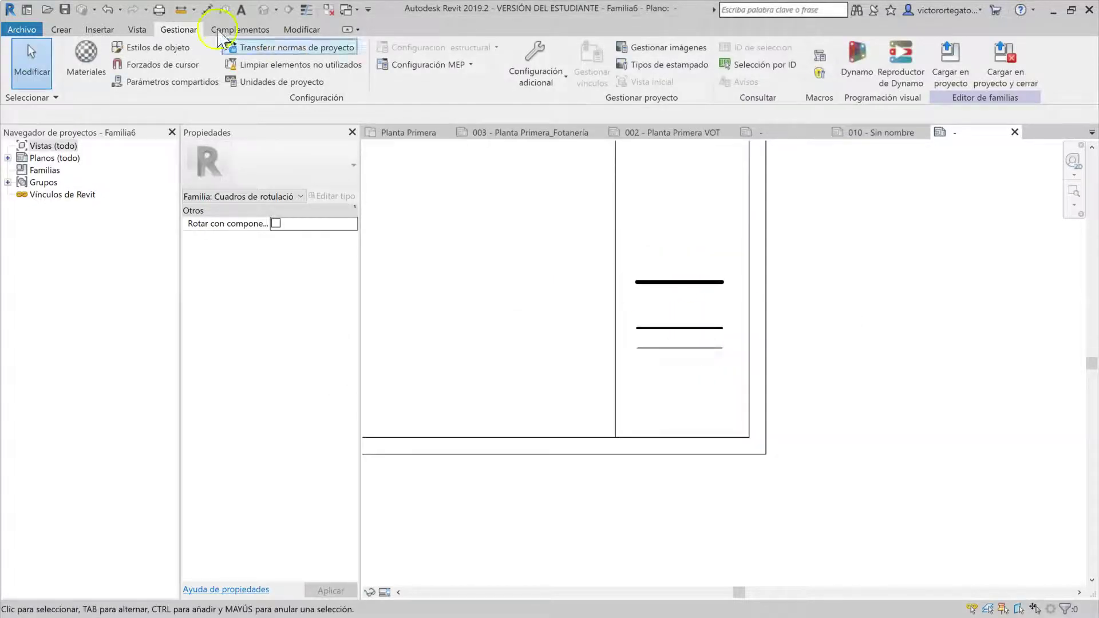
Create a 2mm text type by duplicating the 8mm one, with a 2 mm text size and the Century Gothic font
{"action": "left_click", "coordinate": [61, 30]}
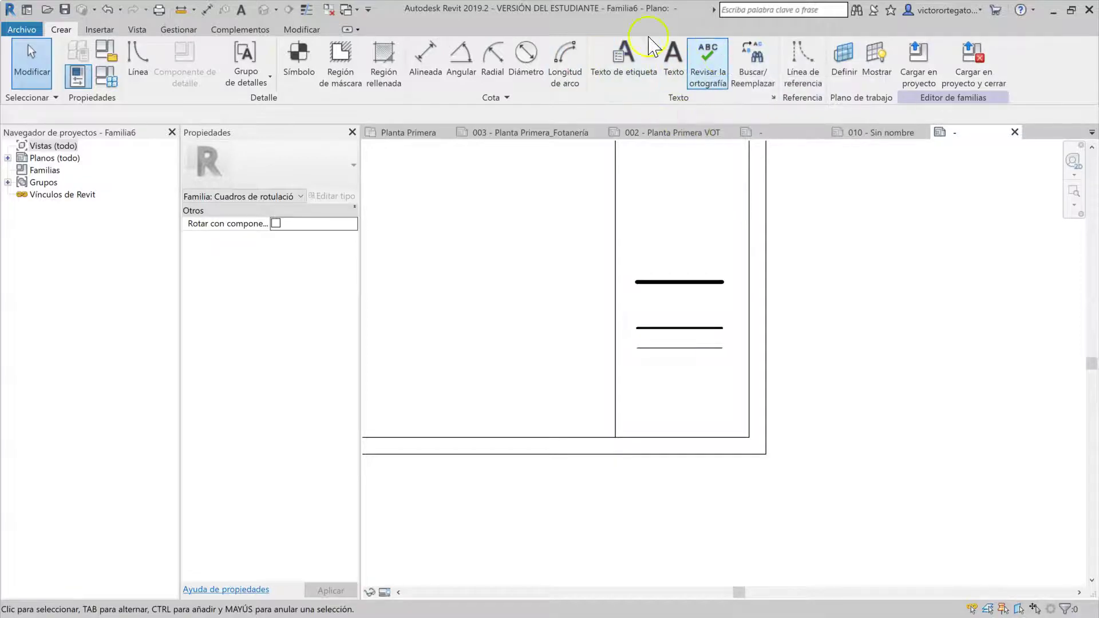
{"action": "left_click", "coordinate": [681, 75]}
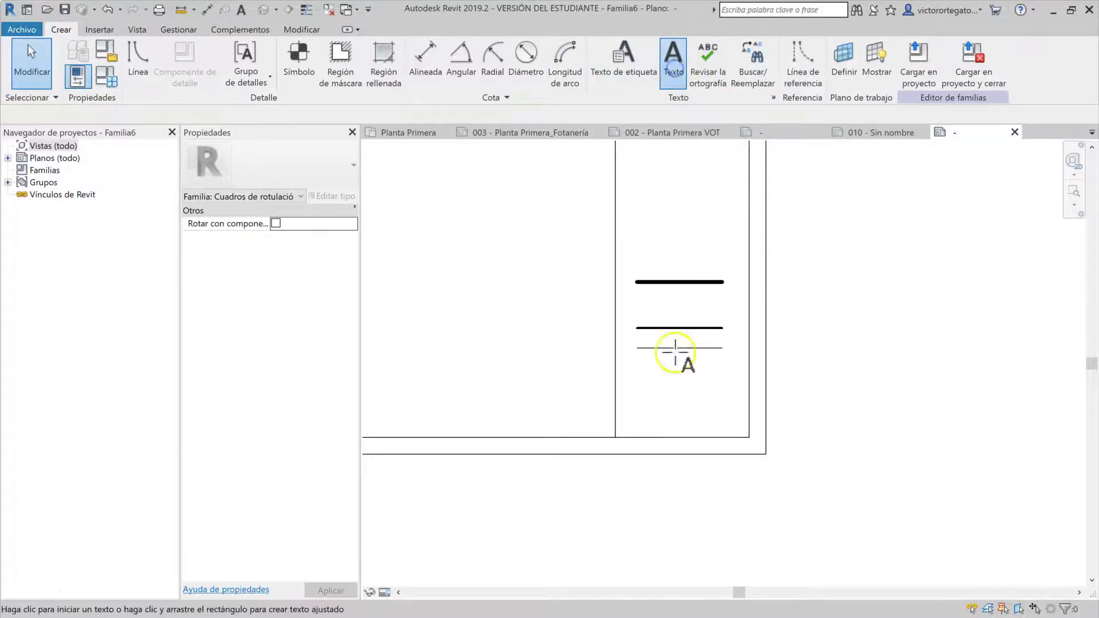
{"action": "scroll", "coordinate": [632, 376], "scroll_direction": "up", "scroll_amount": 3}
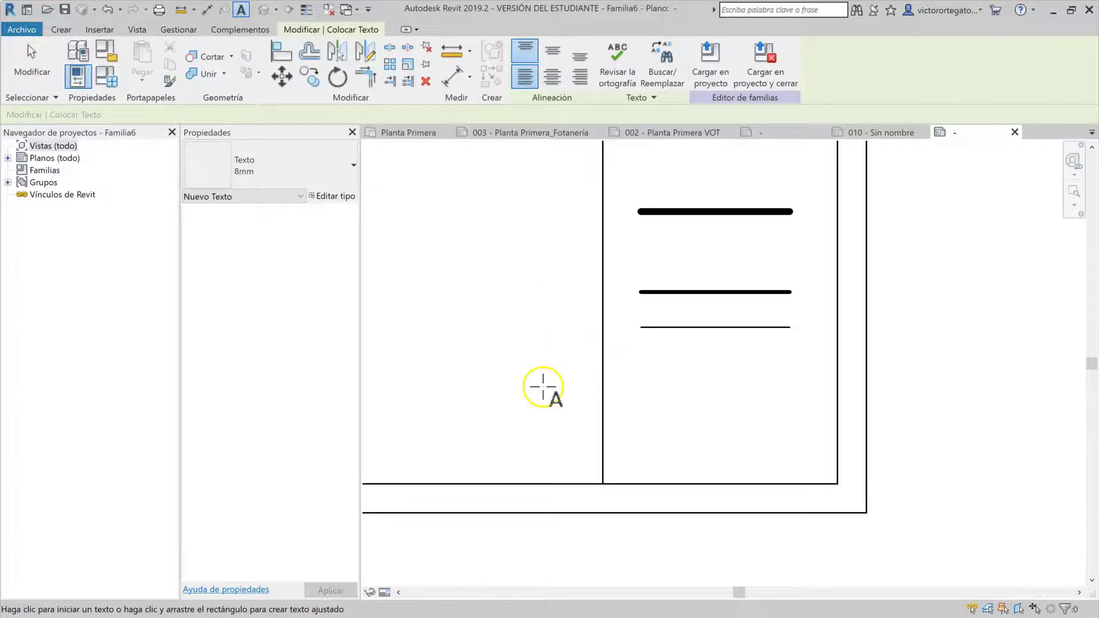
{"action": "left_click", "coordinate": [338, 198]}
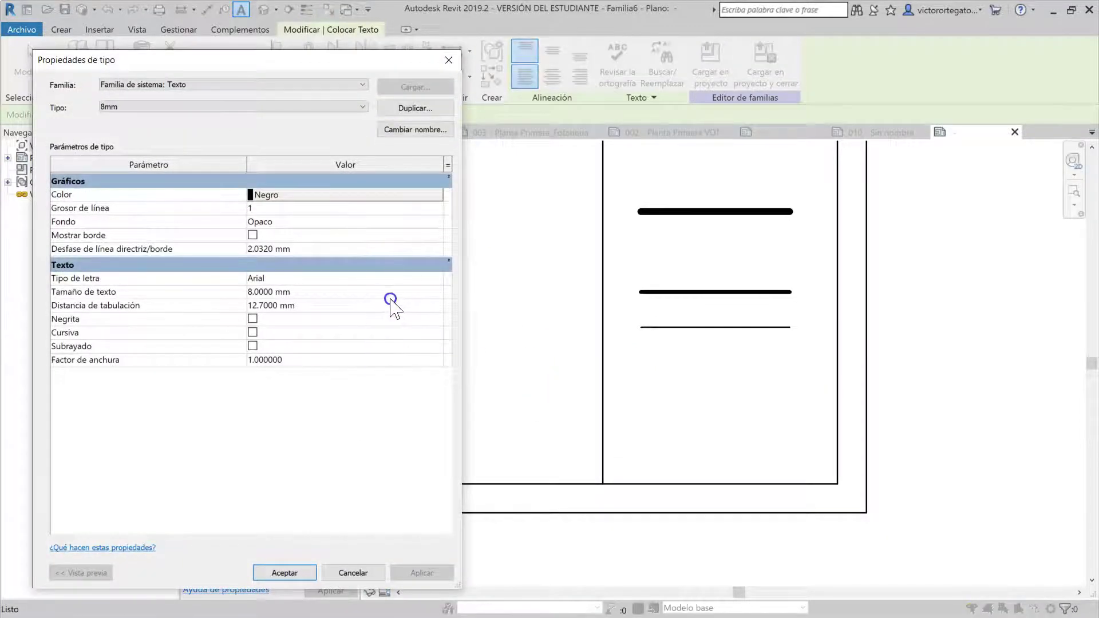
{"action": "left_click", "coordinate": [381, 110]}
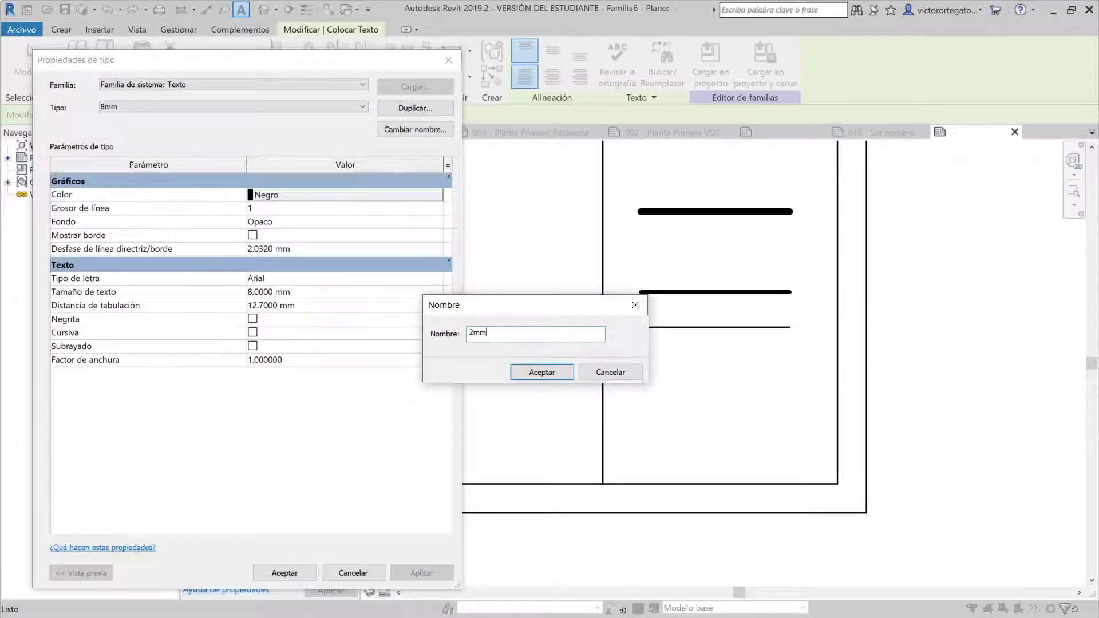
{"action": "left_click", "coordinate": [511, 371]}
{"action": "left_click", "coordinate": [376, 290]}
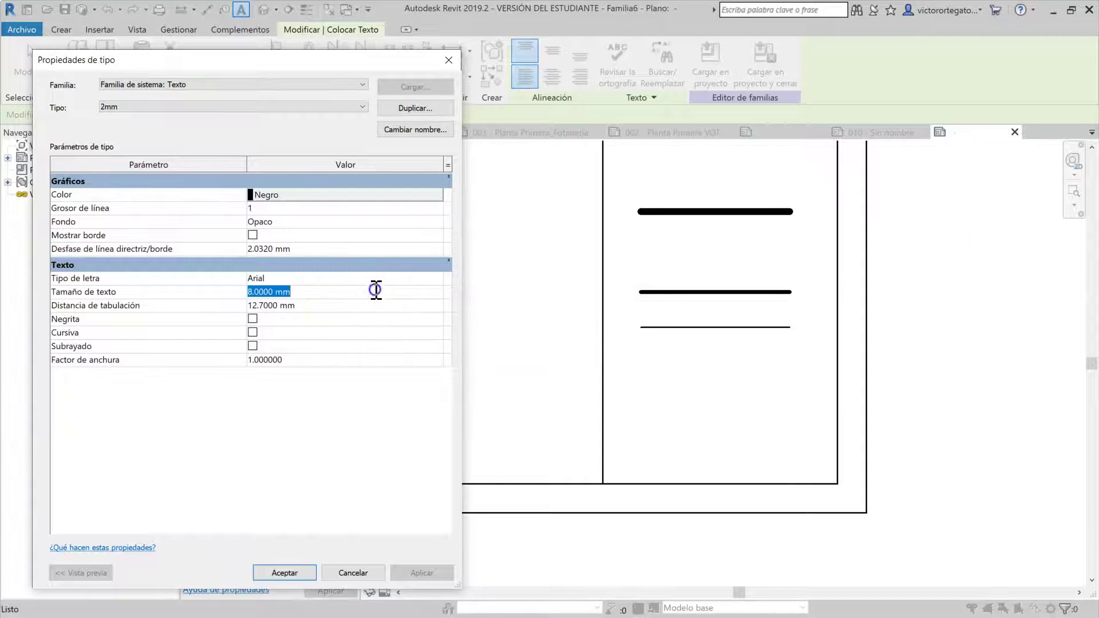
{"action": "left_click", "coordinate": [437, 279]}
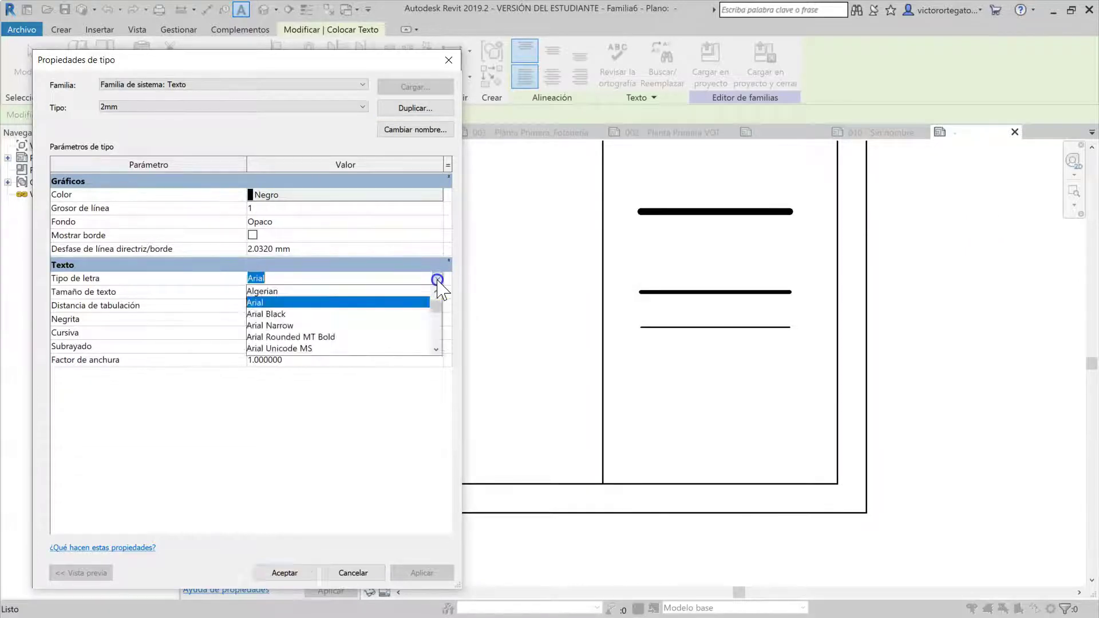
{"action": "type", "text": "Century Gothic"}
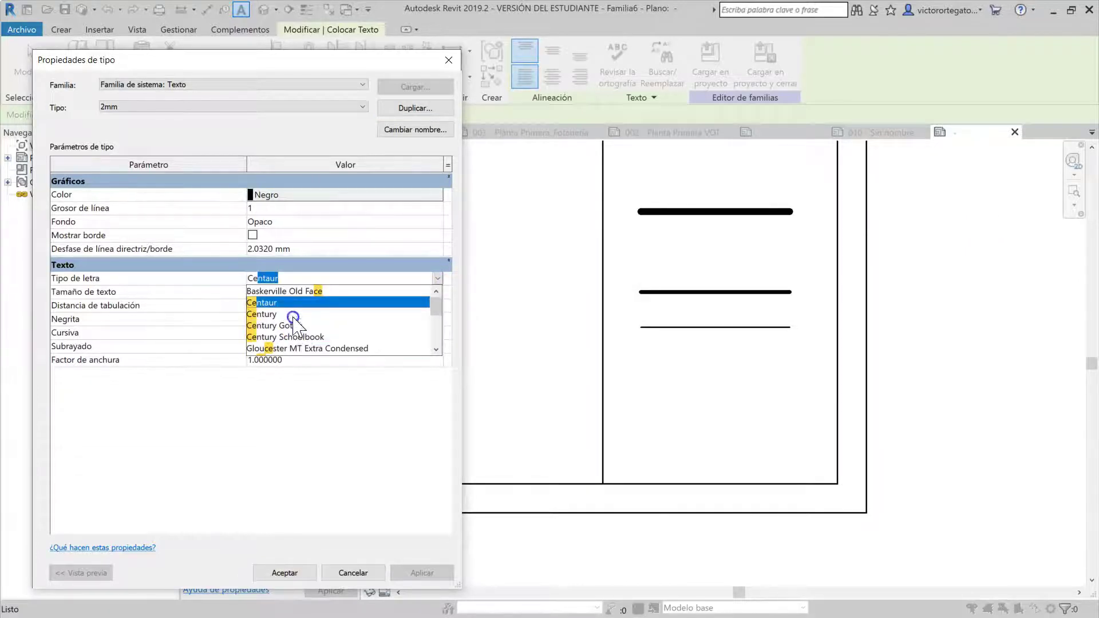
{"action": "left_click", "coordinate": [295, 325]}
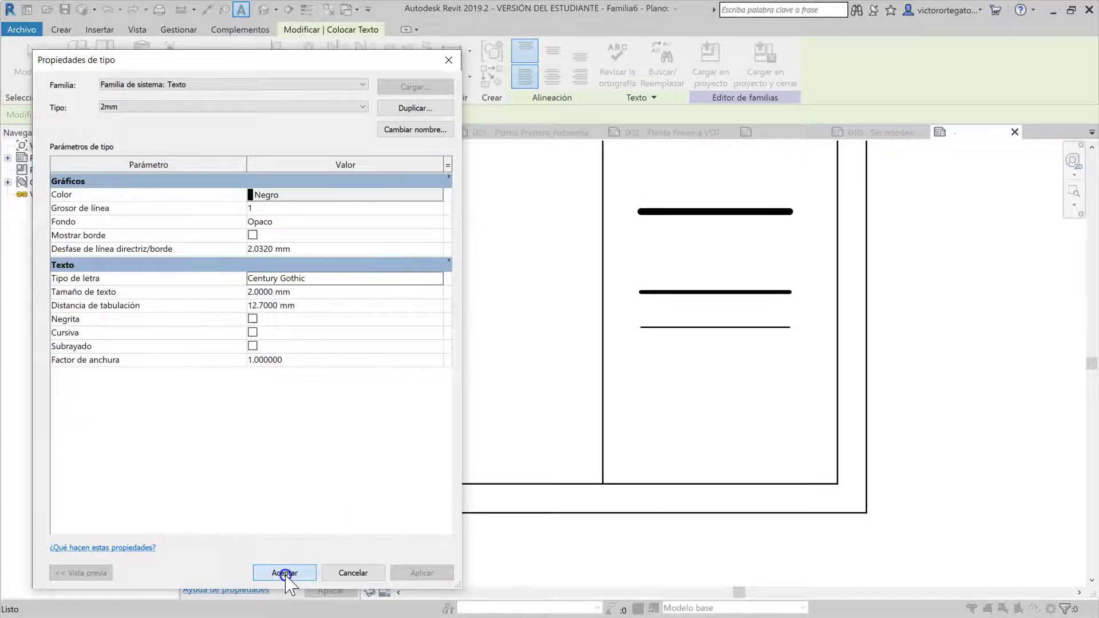
{"action": "left_click", "coordinate": [285, 573]}
Place the text "Nombre de proyecto:" in the title column, just below the three short lines
{"action": "left_click", "coordinate": [611, 366]}
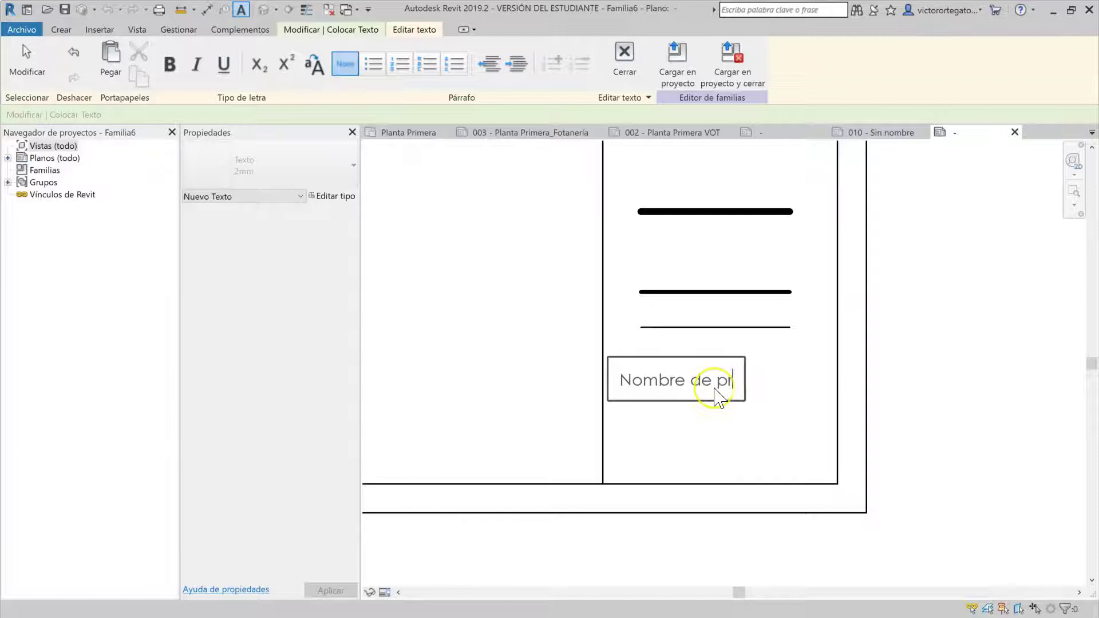
{"action": "left_click", "coordinate": [803, 389]}
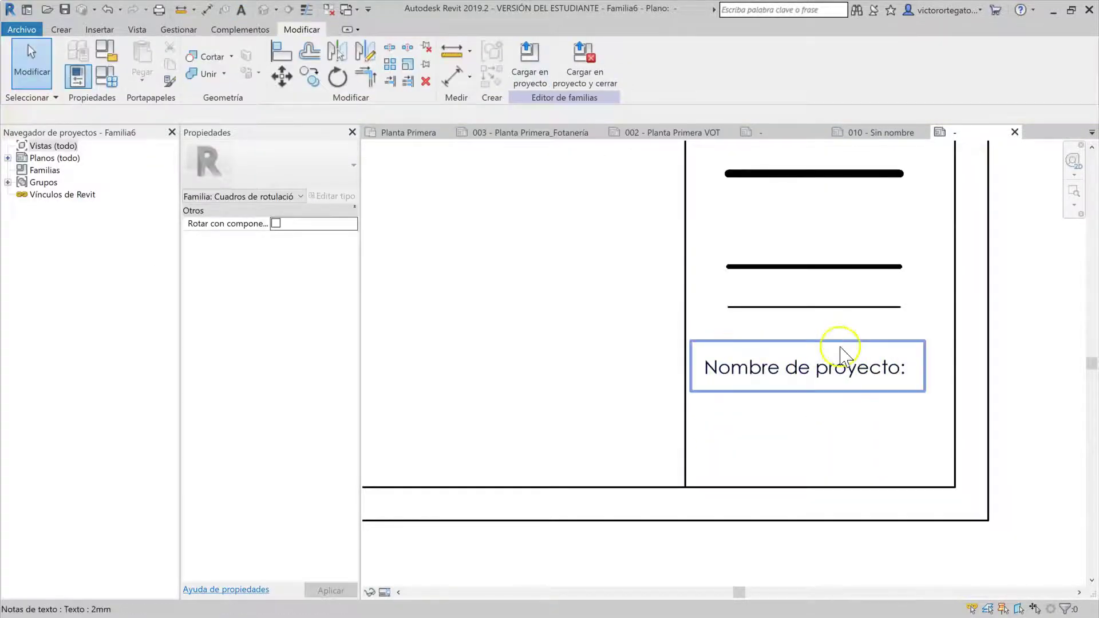
Place a label with the Nombre de proyecto parameter below the "Nombre de proyecto:" text
{"action": "left_click", "coordinate": [61, 30]}
{"action": "left_click", "coordinate": [633, 57]}
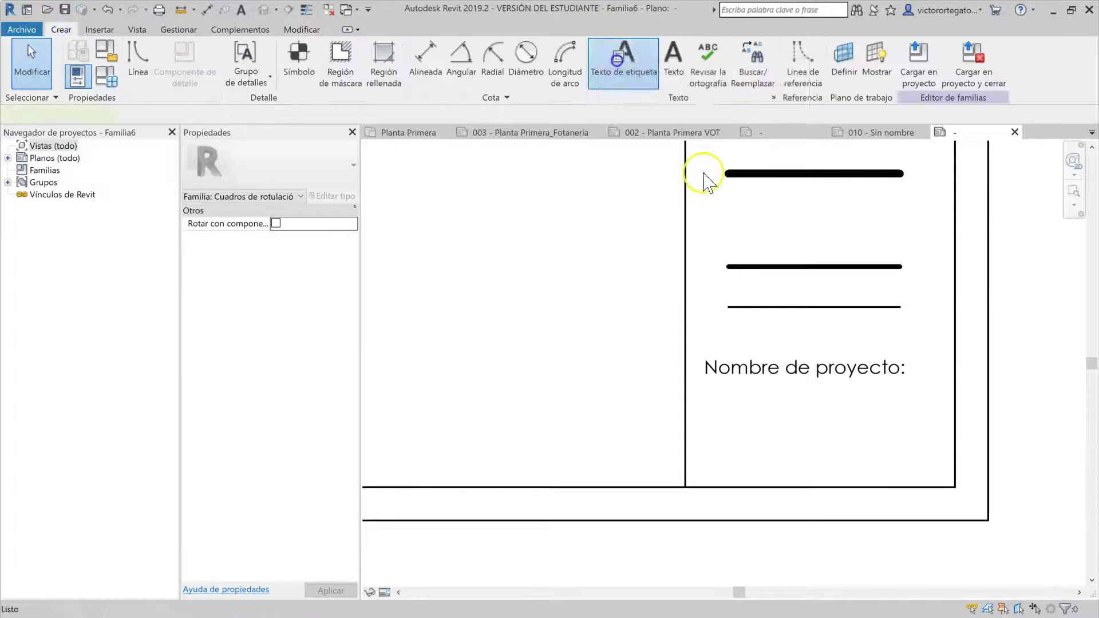
{"action": "left_click", "coordinate": [708, 410]}
{"action": "left_click", "coordinate": [319, 331]}
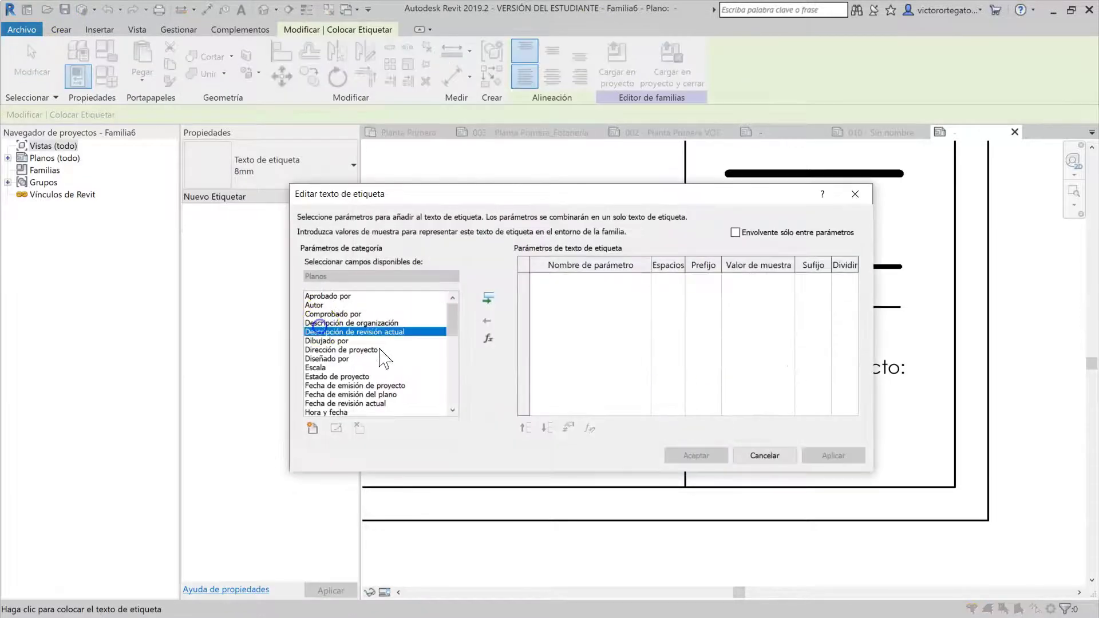
{"action": "scroll", "coordinate": [378, 359], "scroll_direction": "down", "scroll_amount": 10}
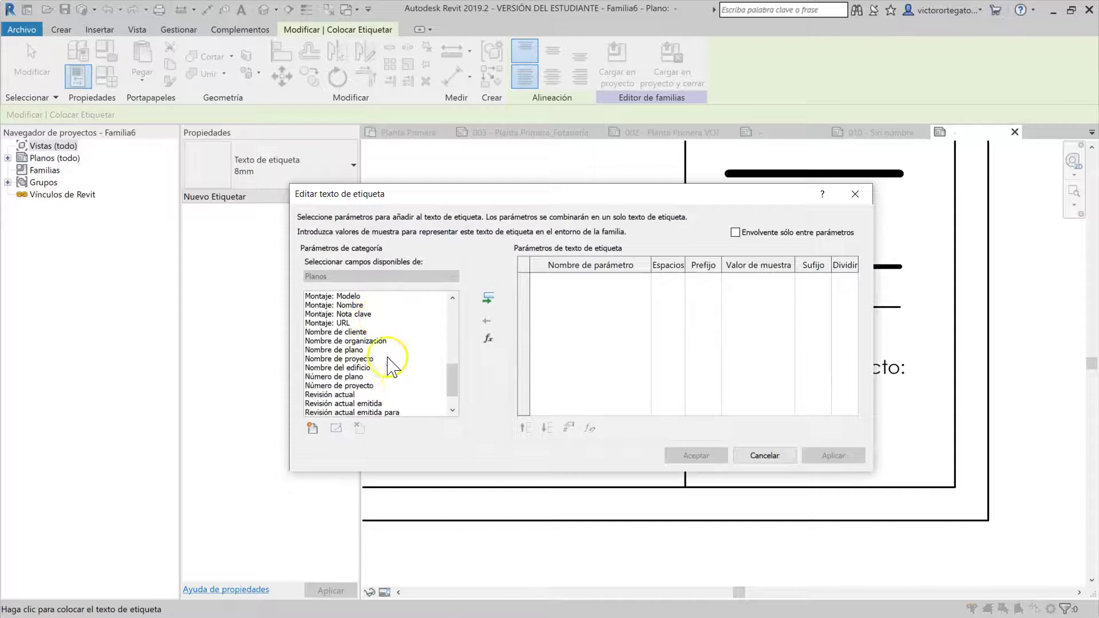
{"action": "double_click", "coordinate": [350, 359]}
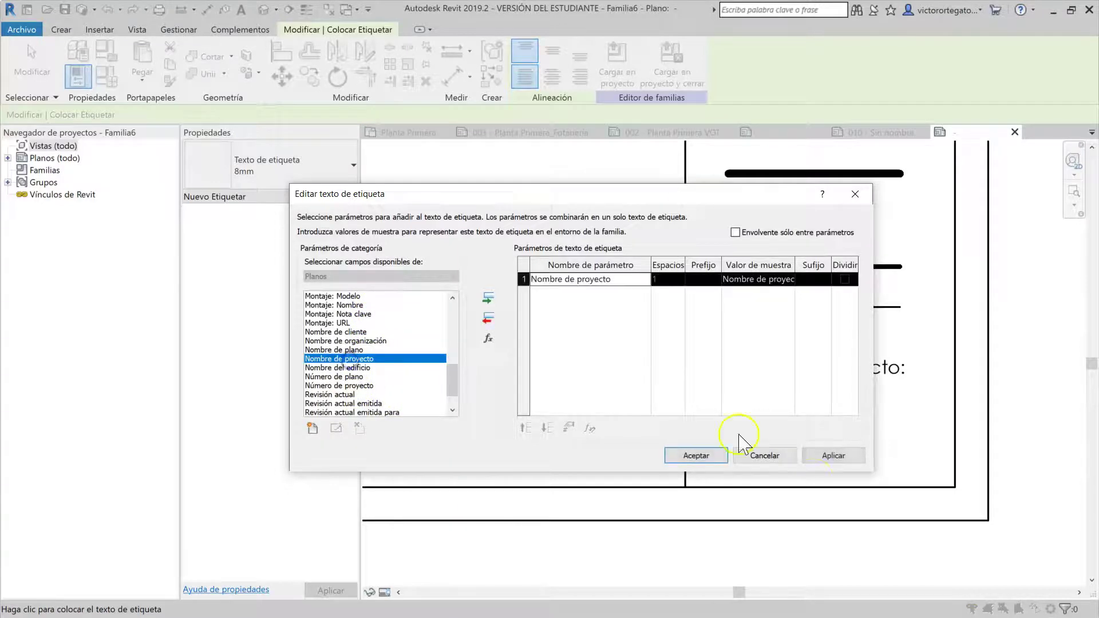
{"action": "left_click", "coordinate": [708, 458]}
Duplicate the 8mm label type as 1,5mm, with a matching text size and the Century Gothic font
{"action": "scroll", "coordinate": [787, 423], "scroll_direction": "down", "scroll_amount": 1}
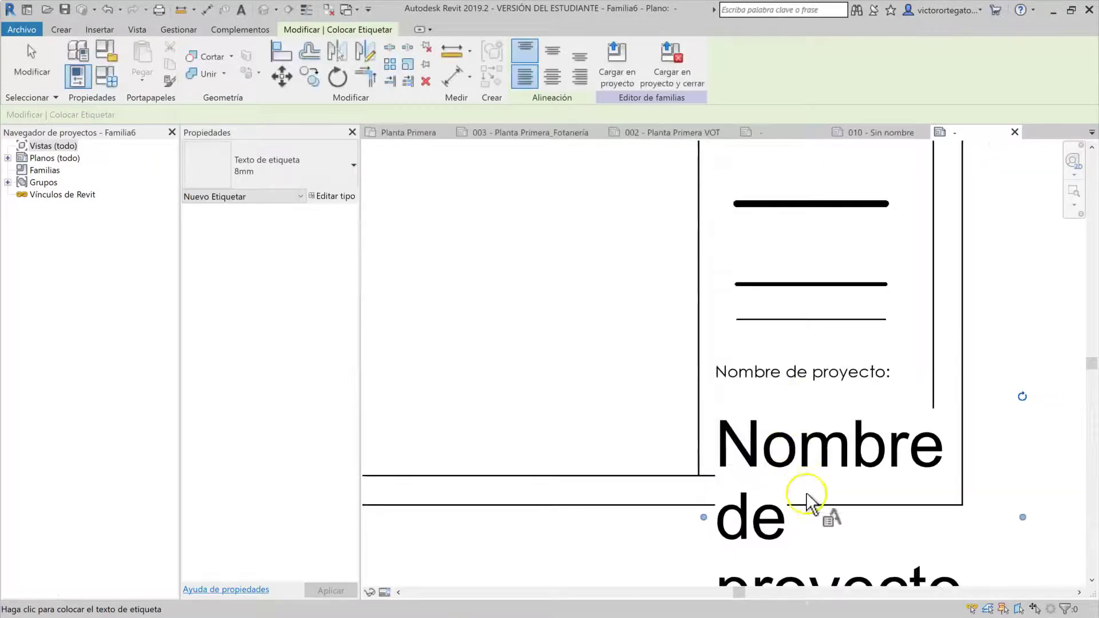
{"action": "left_click", "coordinate": [320, 169]}
{"action": "left_click", "coordinate": [351, 202]}
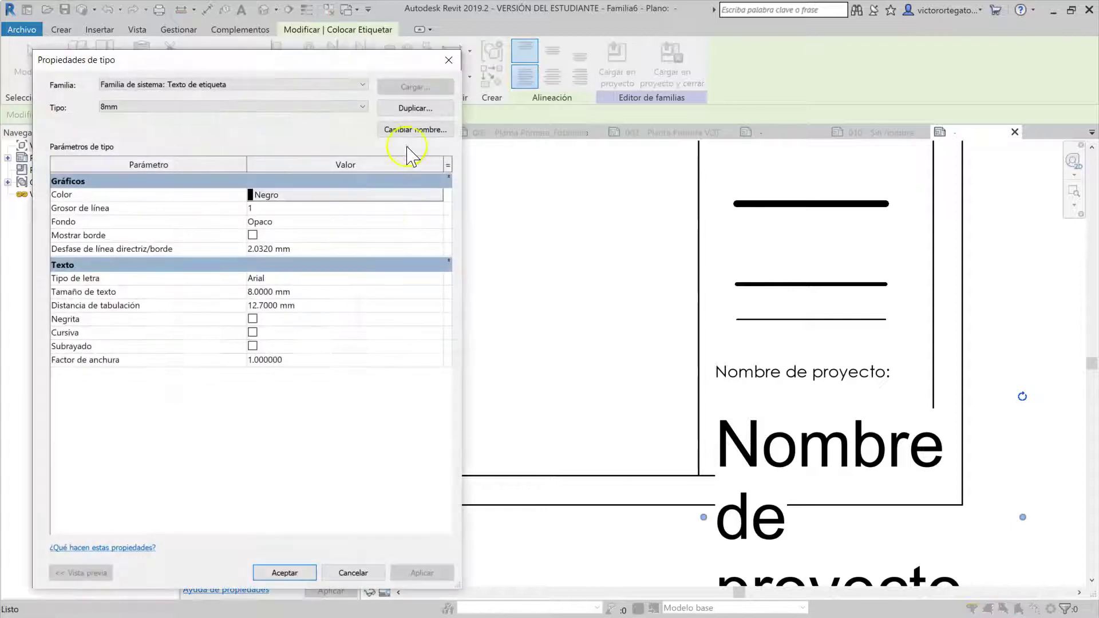
{"action": "left_click", "coordinate": [409, 109]}
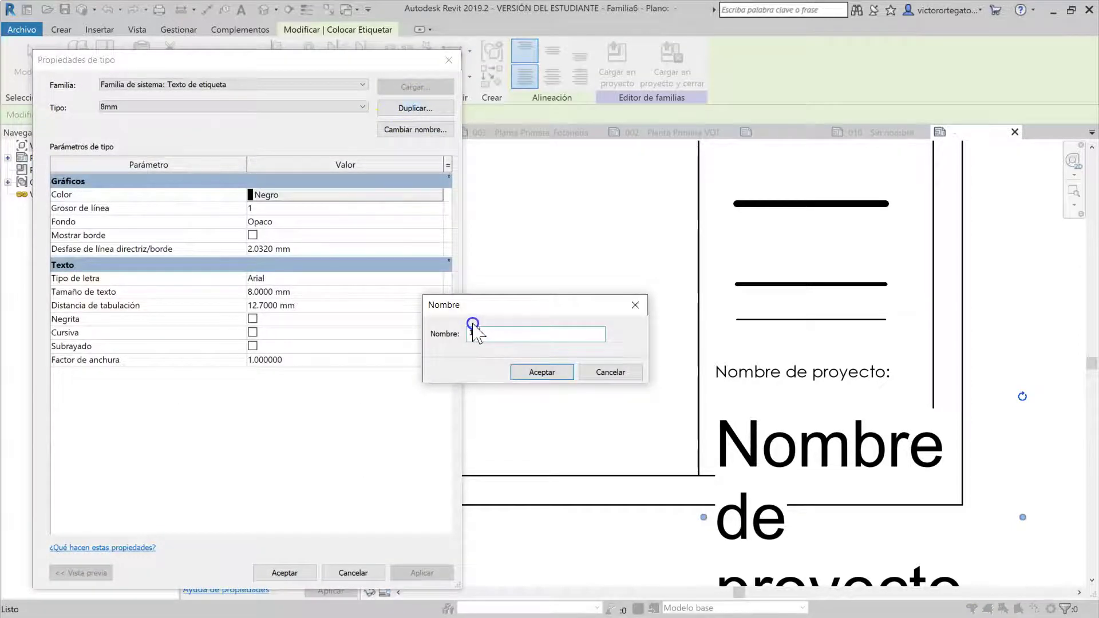
{"action": "left_click", "coordinate": [566, 374]}
{"action": "left_click", "coordinate": [315, 292]}
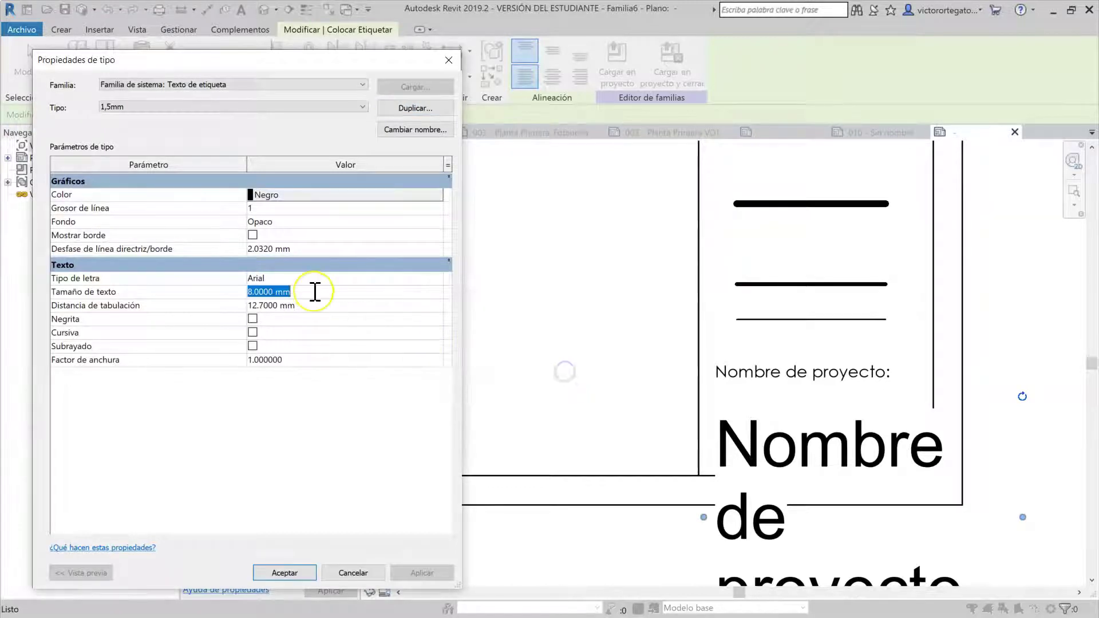
{"action": "left_click", "coordinate": [395, 278]}
{"action": "left_click", "coordinate": [438, 278]}
{"action": "type", "text": "Centaur"}
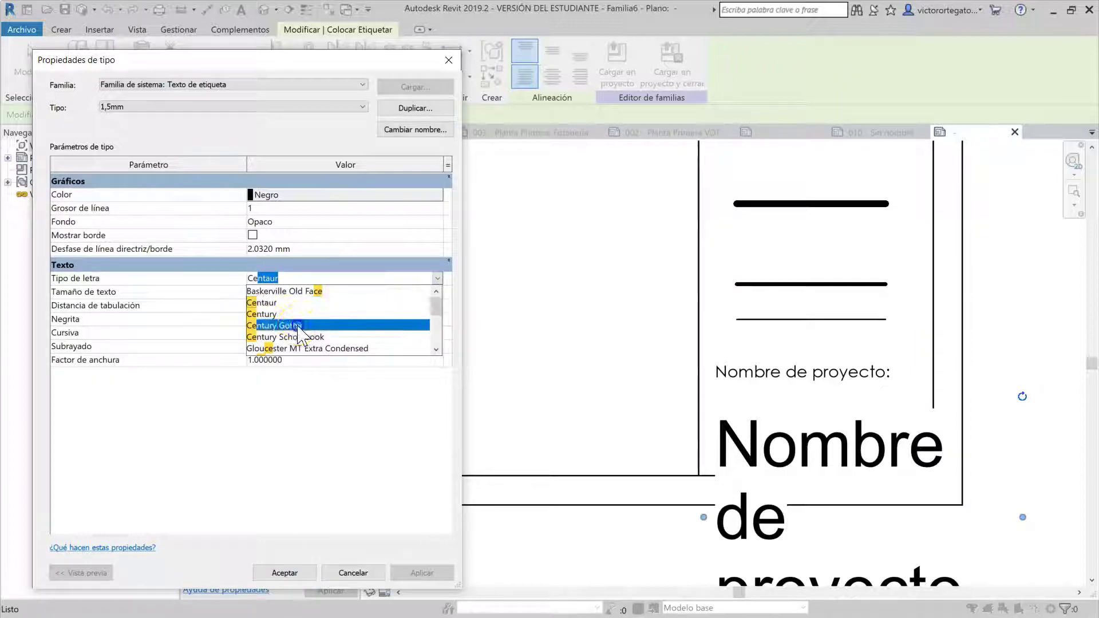
{"action": "left_click", "coordinate": [298, 326]}
{"action": "left_click", "coordinate": [280, 577]}
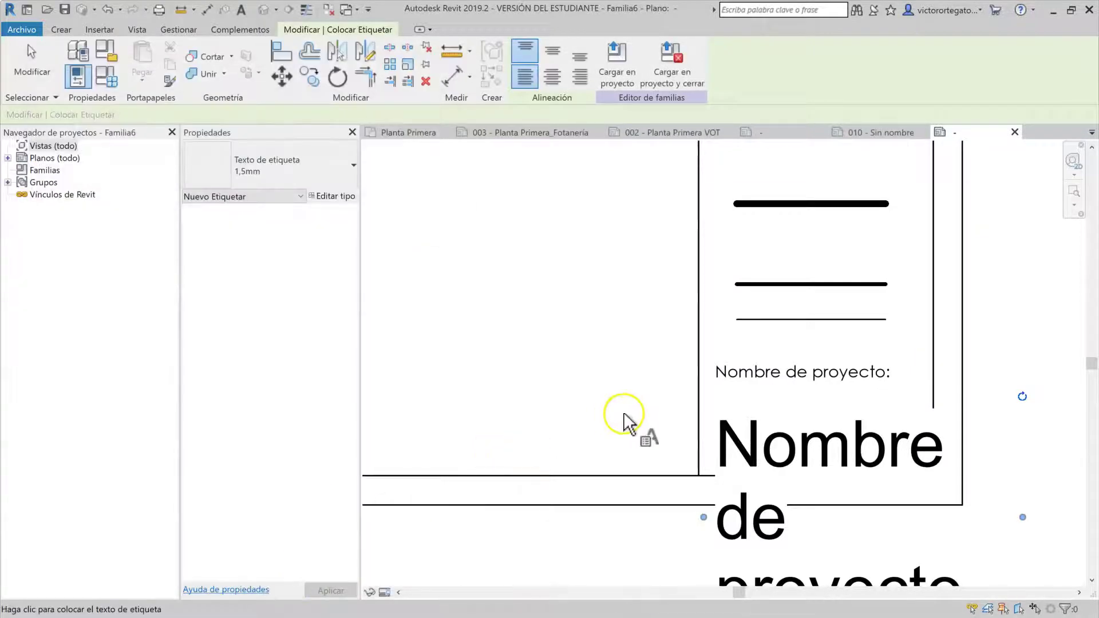
Assign the 1,5mm type to the Nombre de proyecto label and narrow its box to the width of the title column
{"action": "scroll", "coordinate": [567, 367], "scroll_direction": "down", "scroll_amount": 2}
{"action": "key", "text": "Escape"}
{"action": "left_click", "coordinate": [766, 437]}
{"action": "left_click", "coordinate": [316, 174]}
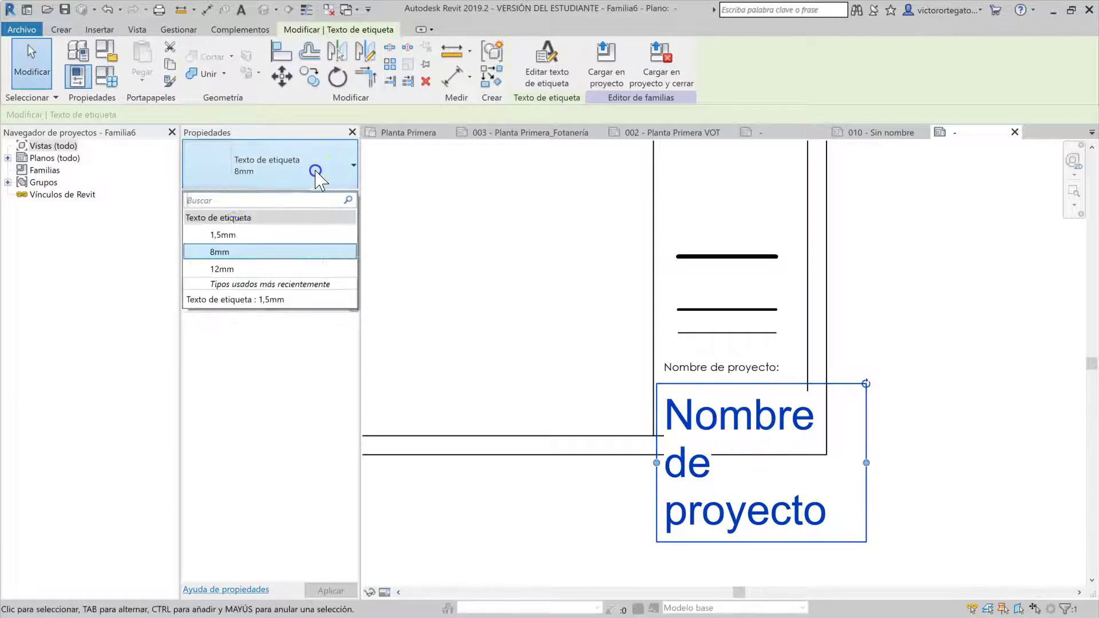
{"action": "left_click", "coordinate": [243, 236]}
{"action": "left_click_drag", "start_coordinate": [866, 396], "coordinate": [810, 398]}
Move the Nombre de proyecto label up, directly beneath the "Nombre de proyecto:" text
{"action": "scroll", "coordinate": [748, 434], "scroll_direction": "up", "scroll_amount": 3}
{"action": "left_click", "coordinate": [657, 412]}
{"action": "left_click_drag", "start_coordinate": [667, 365], "coordinate": [661, 343]}
{"action": "left_click", "coordinate": [692, 379]}
{"action": "middle_click_drag", "start_coordinate": [693, 379], "coordinate": [699, 393]}
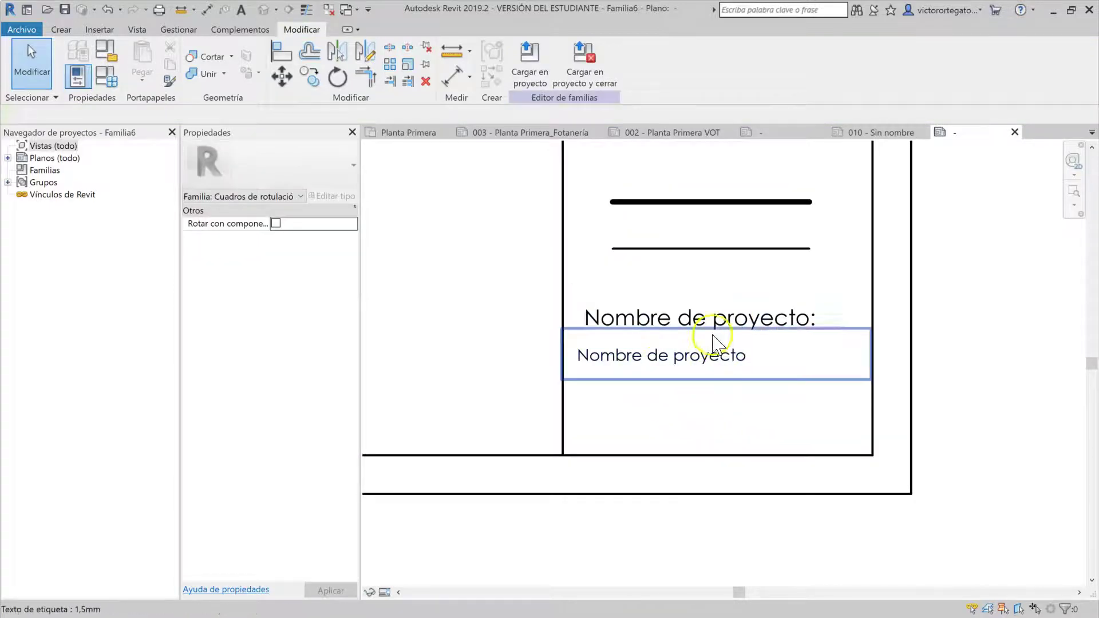
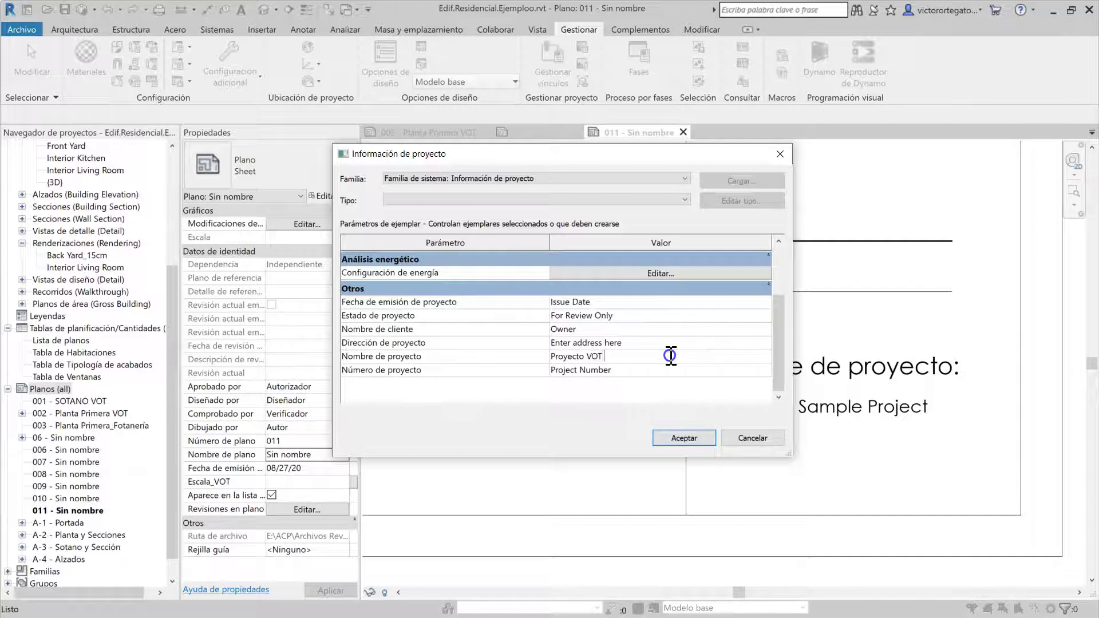
Set the Nombre de proyecto value in the project information to "Proyecto VOT Casa"
{"action": "left_click", "coordinate": [670, 355]}
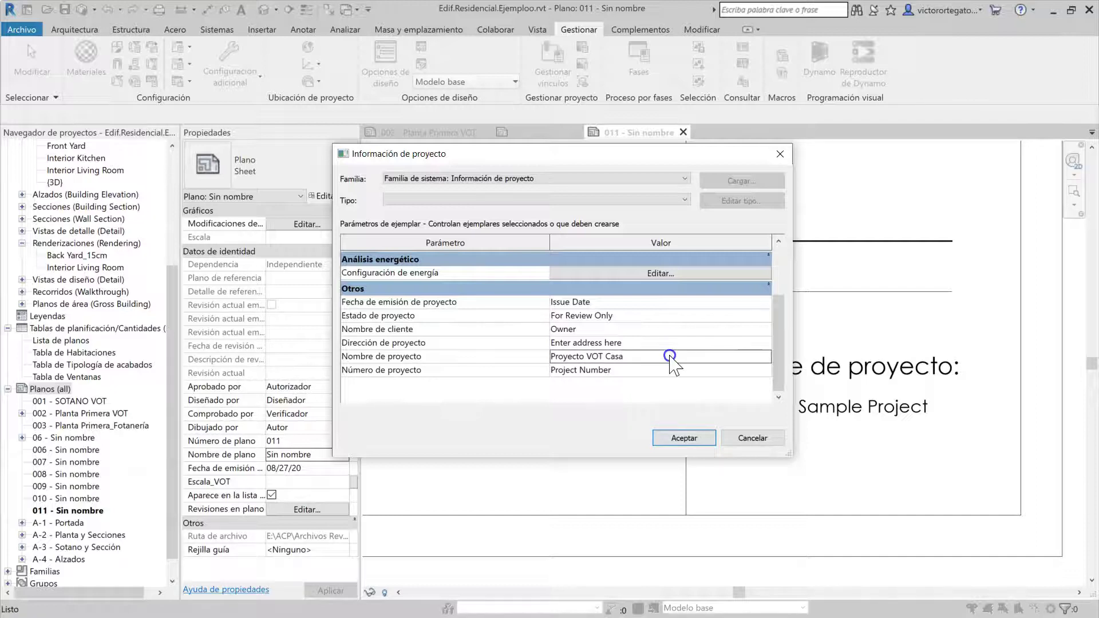
{"action": "left_click", "coordinate": [684, 439]}
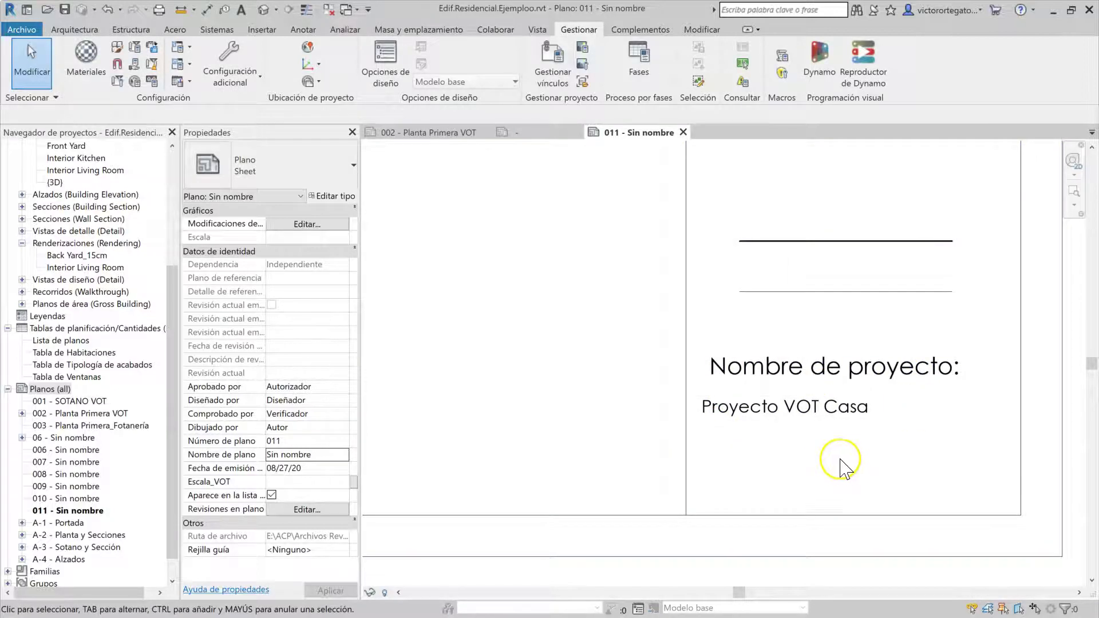
Return to the title block family and examine the fixed project name text, its label and the complete sheet layout
{"action": "left_click", "coordinate": [534, 133]}
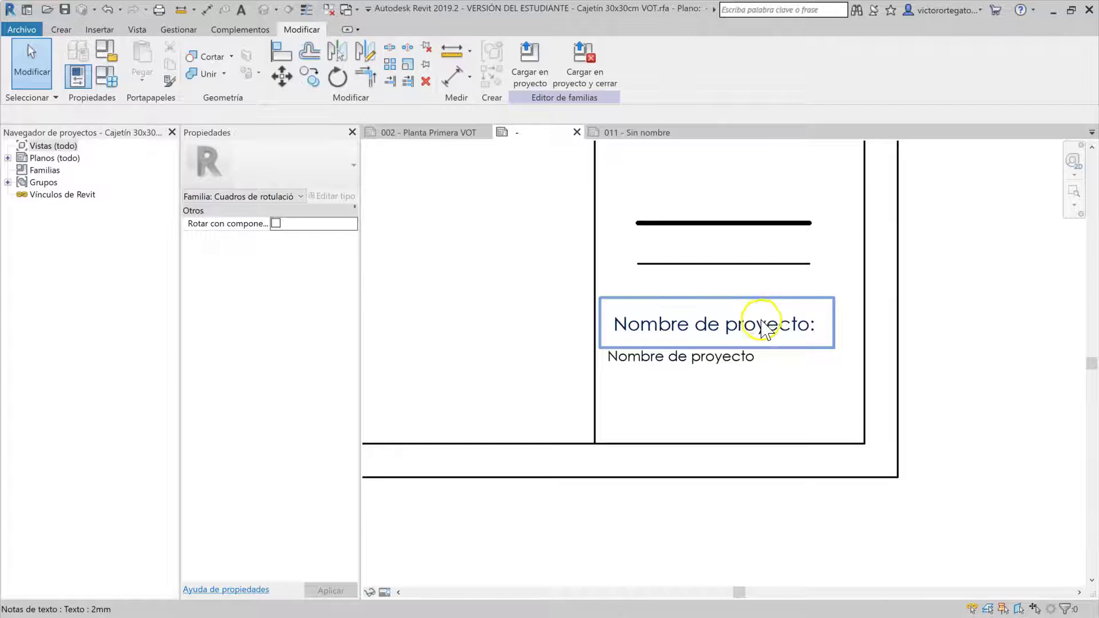
{"action": "left_click", "coordinate": [765, 330]}
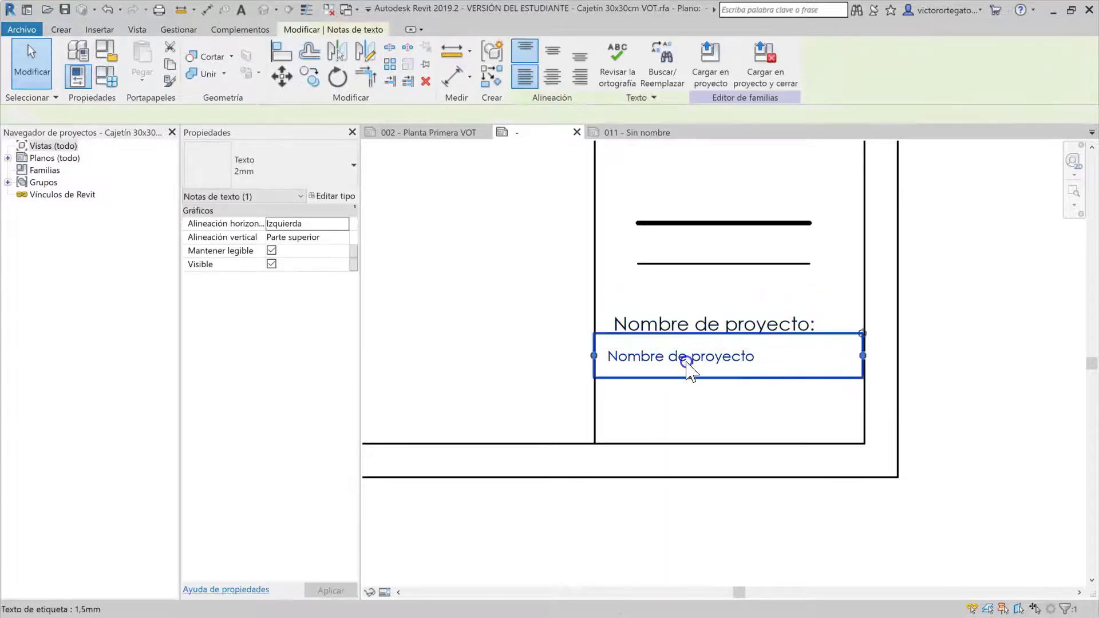
{"action": "left_click", "coordinate": [687, 363]}
{"action": "key", "text": "Escape"}
{"action": "scroll", "coordinate": [724, 361], "scroll_direction": "down", "scroll_amount": 2}
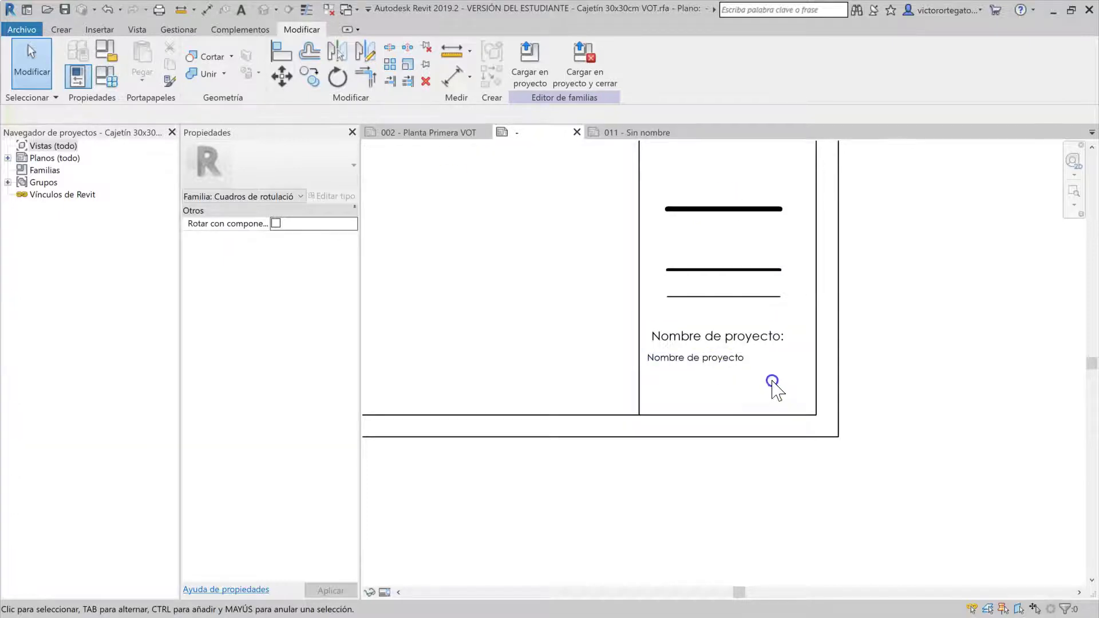
{"action": "scroll", "coordinate": [772, 381], "scroll_direction": "down", "scroll_amount": 5}
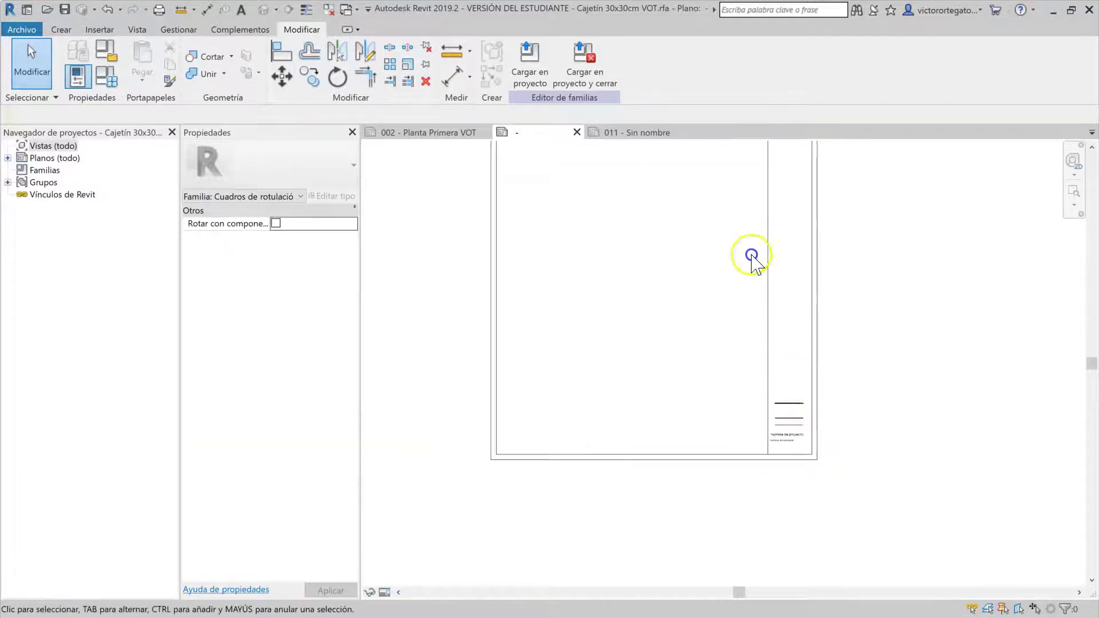
{"action": "middle_click_drag", "start_coordinate": [752, 255], "coordinate": [731, 285]}
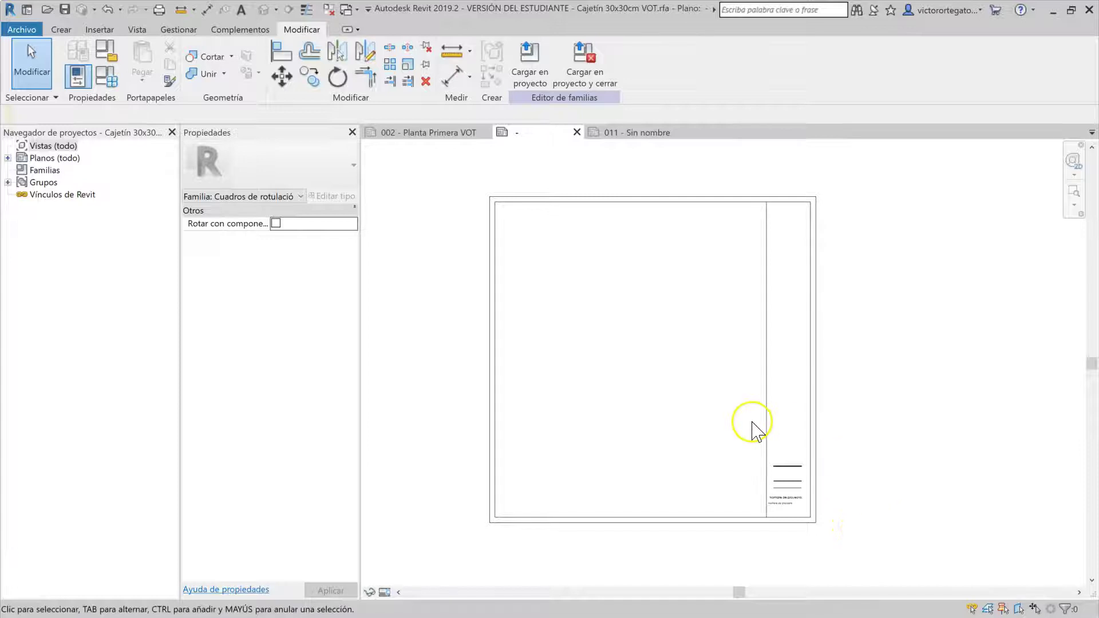
{"action": "scroll", "coordinate": [797, 556], "scroll_direction": "up", "scroll_amount": 2}
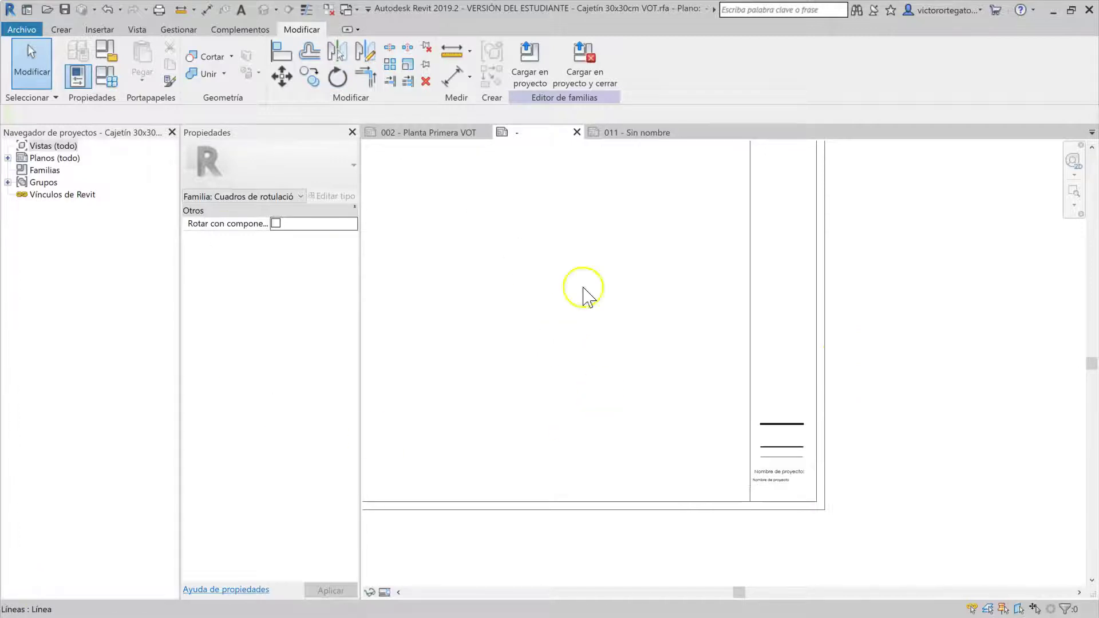
Review the template files available for creating a new project and close the dialog without creating one
{"action": "left_click", "coordinate": [21, 30]}
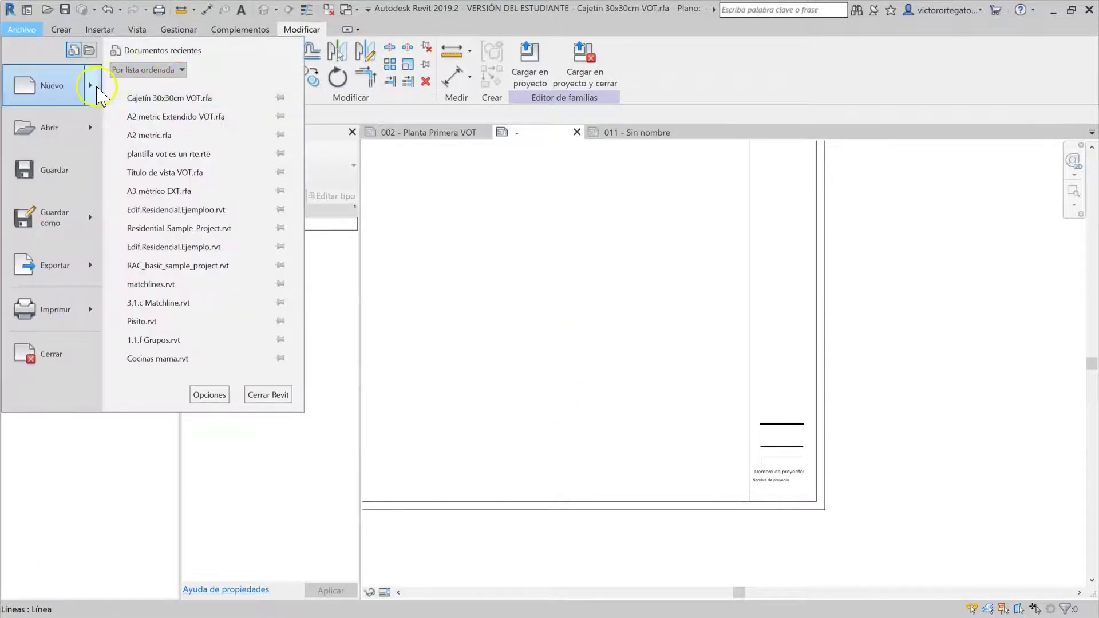
{"action": "mouse_move", "coordinate": [91, 85]}
{"action": "left_click", "coordinate": [144, 92]}
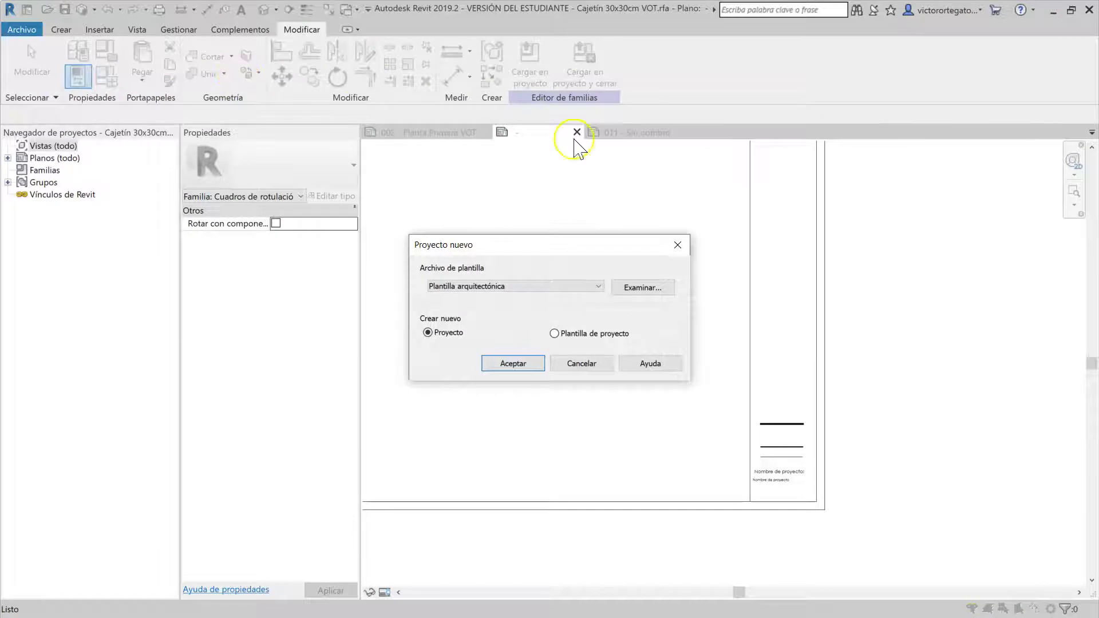
{"action": "left_click", "coordinate": [482, 287]}
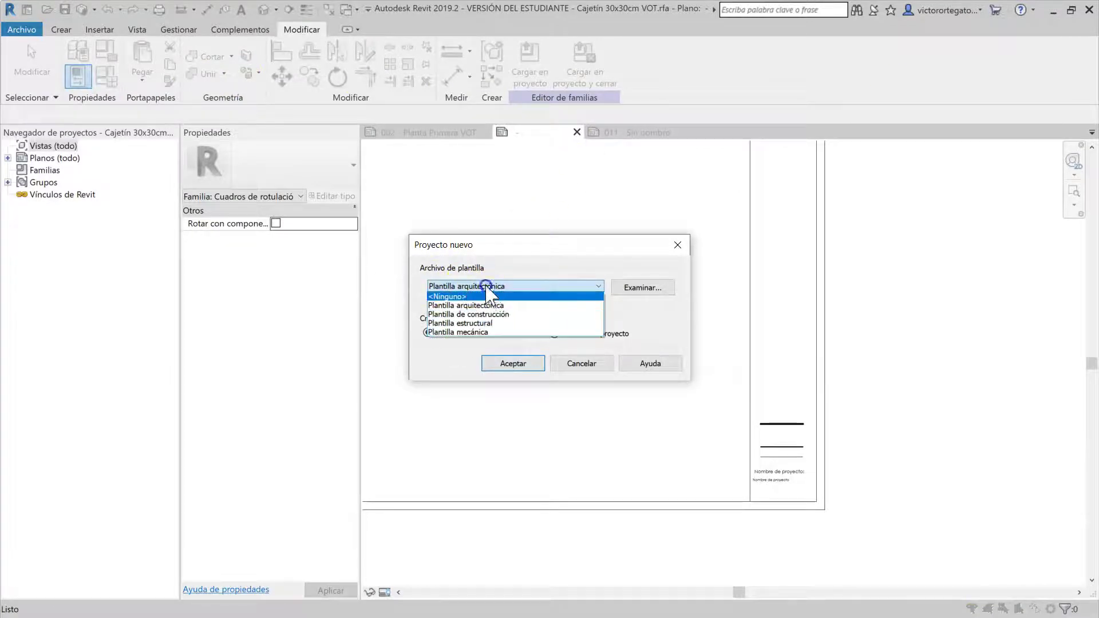
{"action": "left_click", "coordinate": [481, 268]}
{"action": "left_click", "coordinate": [481, 313]}
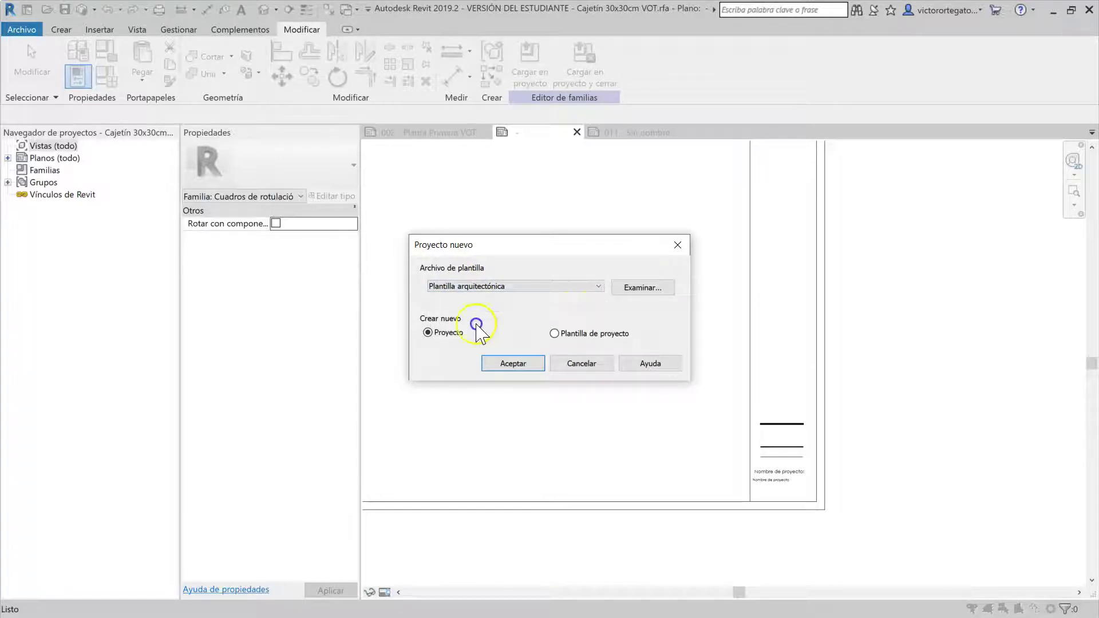
{"action": "left_click", "coordinate": [557, 414]}
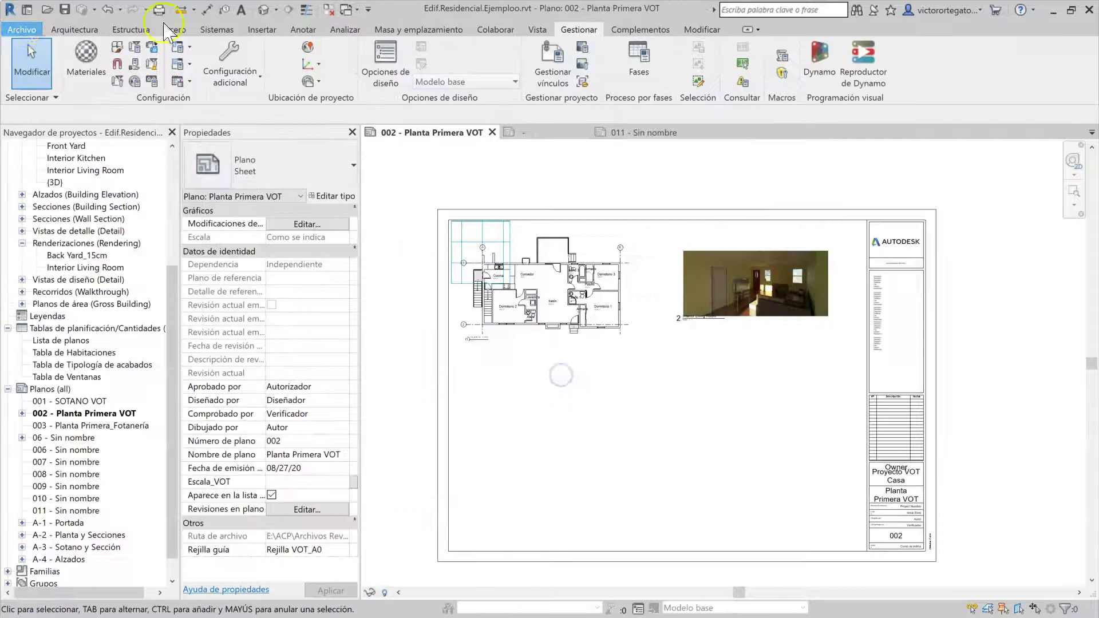
Look at the options for saving the residential project as a template
{"action": "left_click", "coordinate": [22, 29]}
{"action": "mouse_move", "coordinate": [80, 220]}
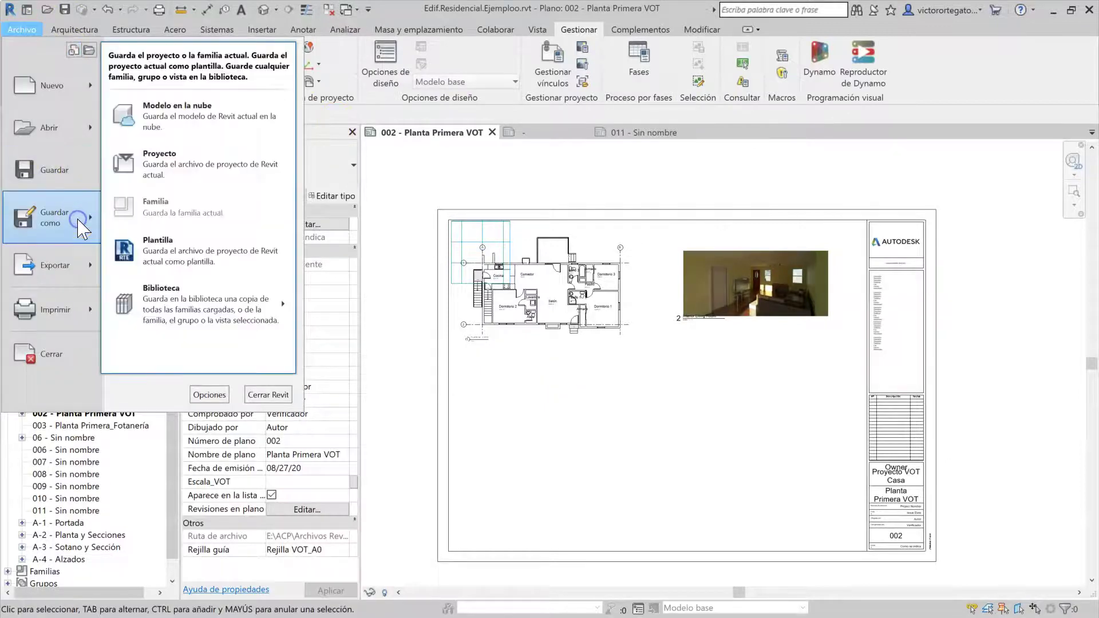
{"action": "left_click", "coordinate": [235, 261]}
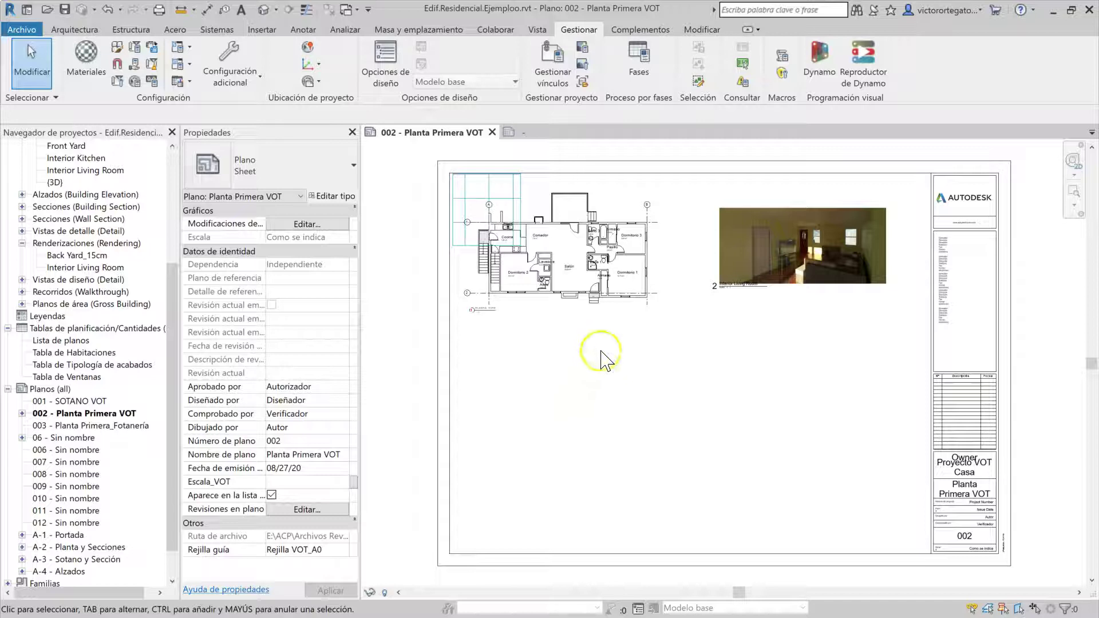
{"action": "left_click", "coordinate": [589, 365]}
{"action": "left_click", "coordinate": [657, 403]}
{"action": "left_click", "coordinate": [577, 350]}
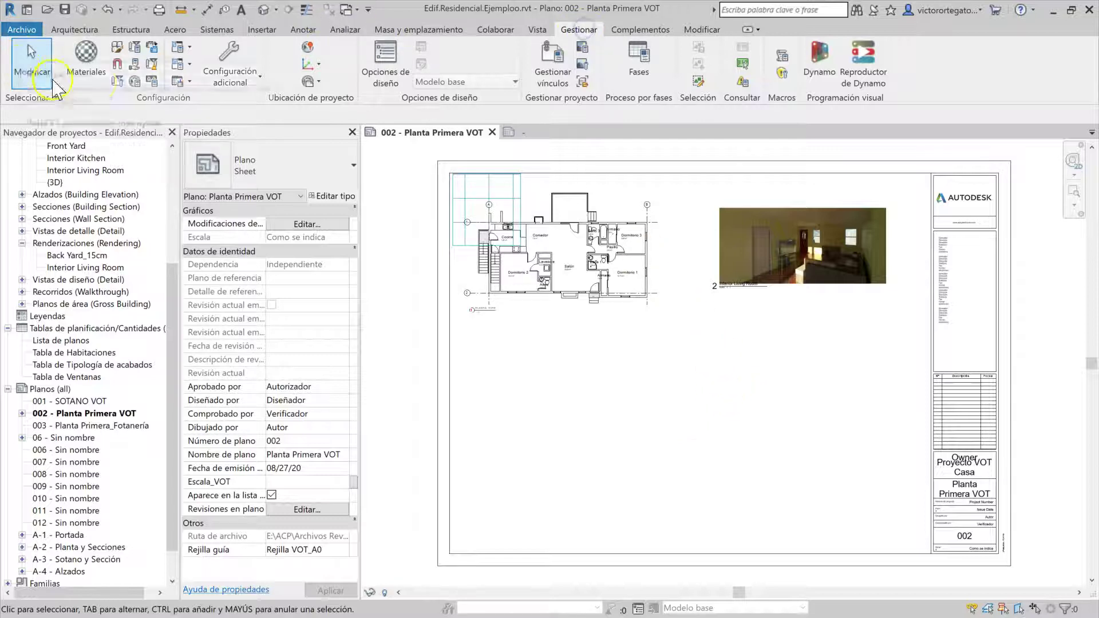
Open the project information in an enlarged dialog and enter the organisation's name in Nombre de organización
{"action": "left_click", "coordinate": [113, 86]}
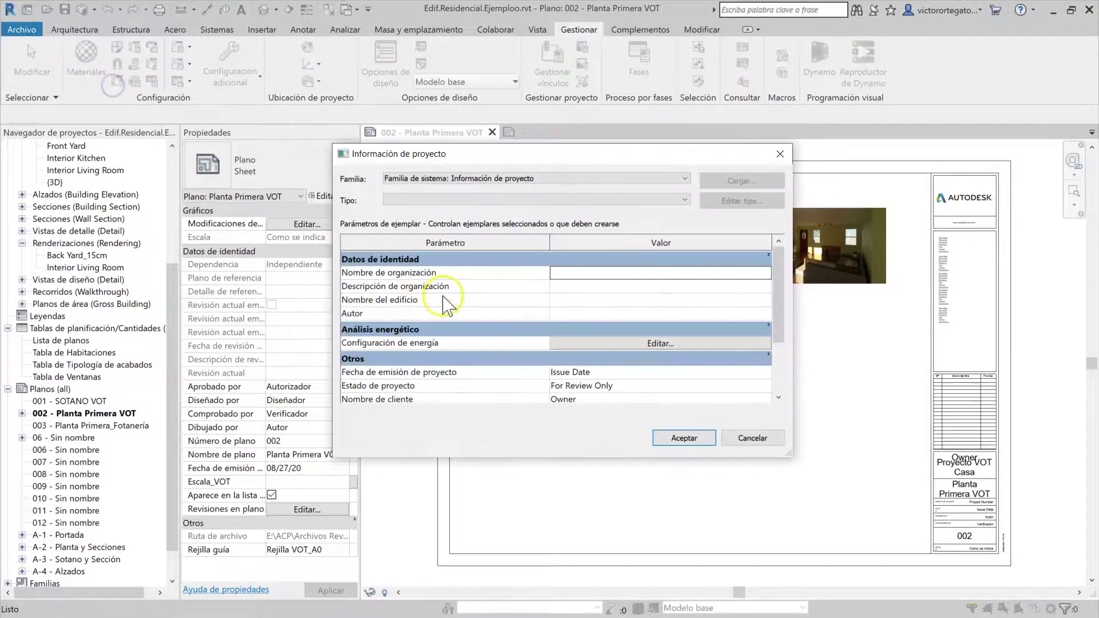
{"action": "left_click_drag", "start_coordinate": [790, 456], "coordinate": [793, 536]}
{"action": "left_click", "coordinate": [624, 272]}
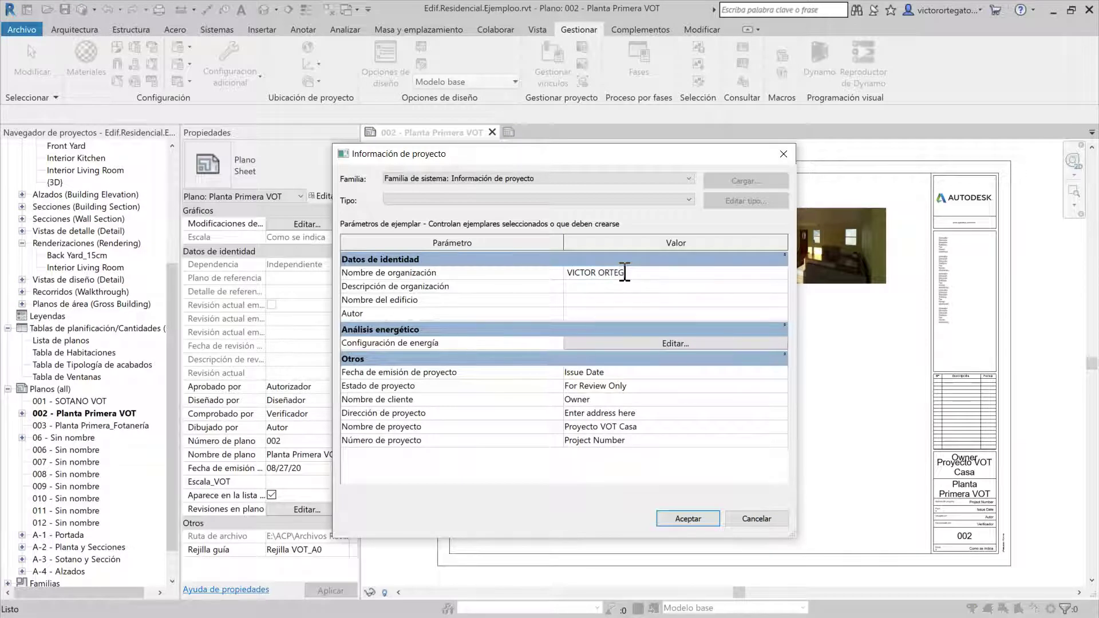
{"action": "type", "text": "b"}
Set the project's issue date to "Agosto 2020" and its status to "Proyecto Ejecución"
{"action": "left_click", "coordinate": [637, 373]}
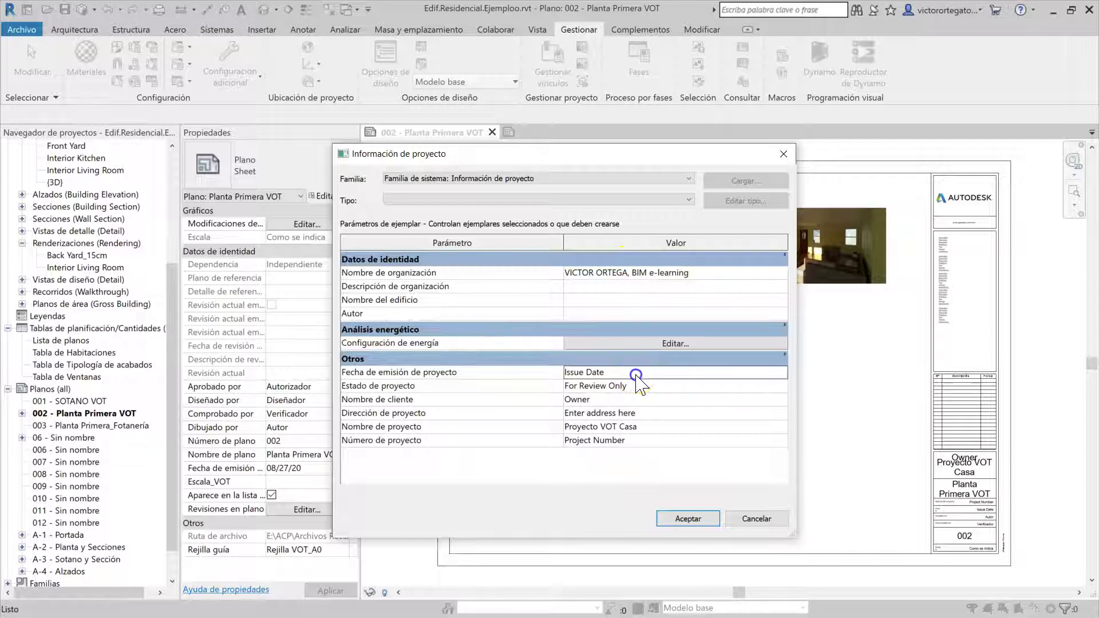
{"action": "type", "text": "Agosto 2020"}
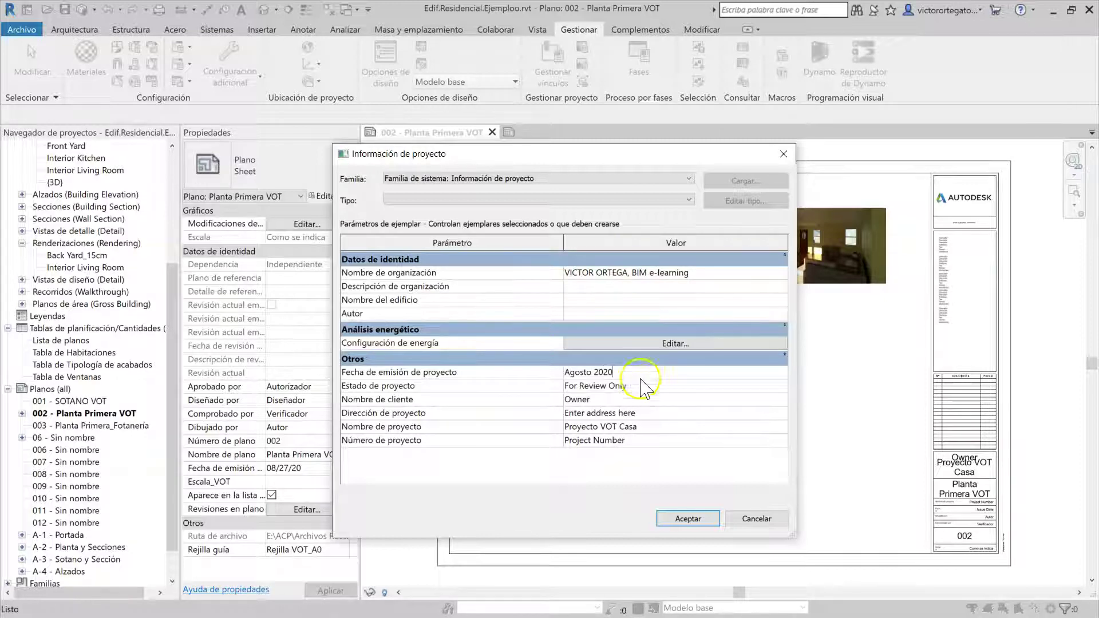
{"action": "left_click", "coordinate": [651, 387]}
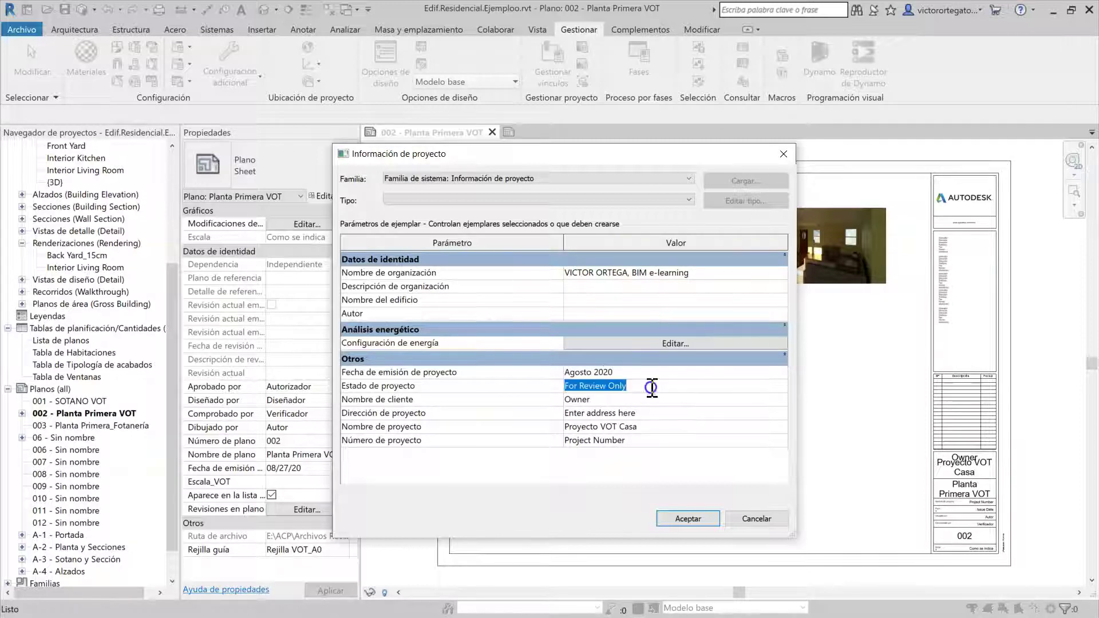
{"action": "type", "text": "Proyecto Ejecución"}
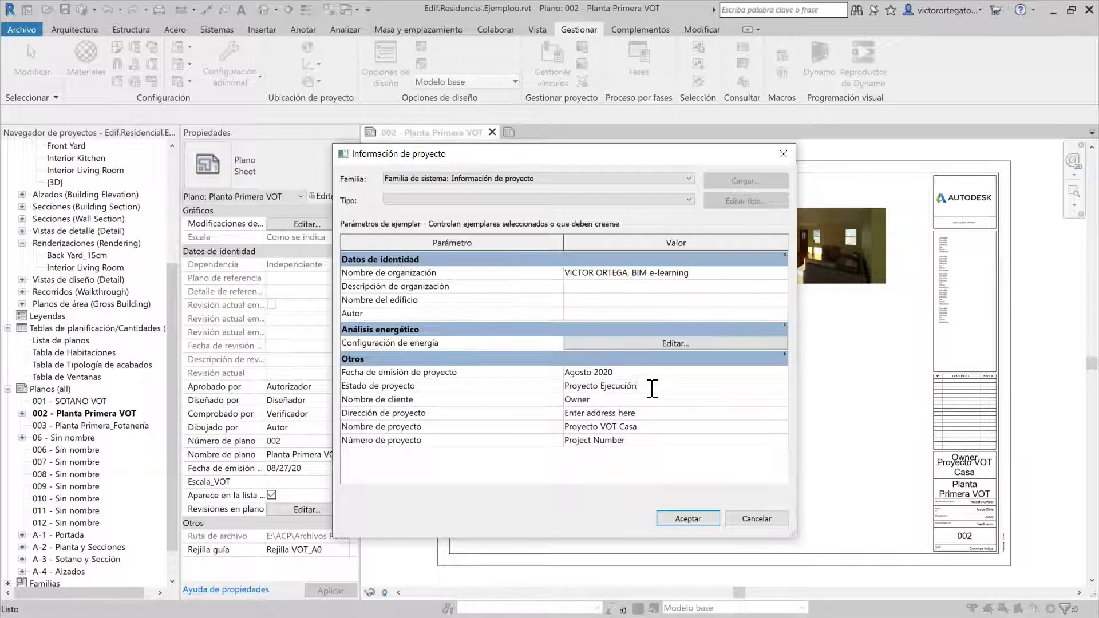
Set the client name to "DPZ - Diputación Provincial Zaragoza" and enter the project's address over two lines
{"action": "left_click", "coordinate": [658, 395]}
{"action": "left_click", "coordinate": [679, 414]}
{"action": "left_click", "coordinate": [782, 413]}
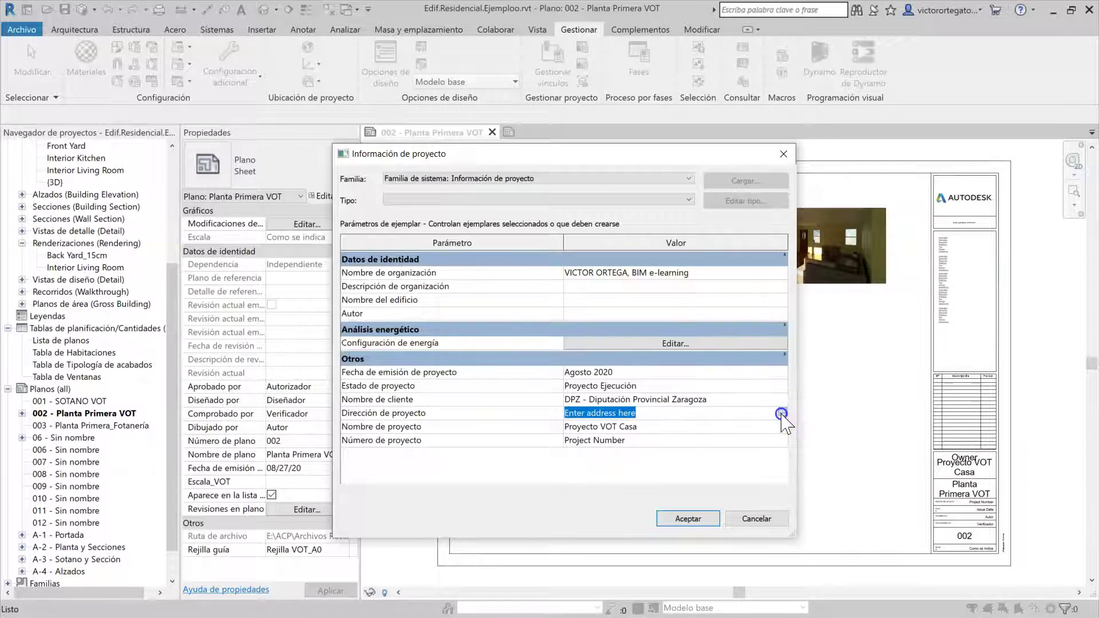
{"action": "type", "text": "c/ XXXXXXXXX"}
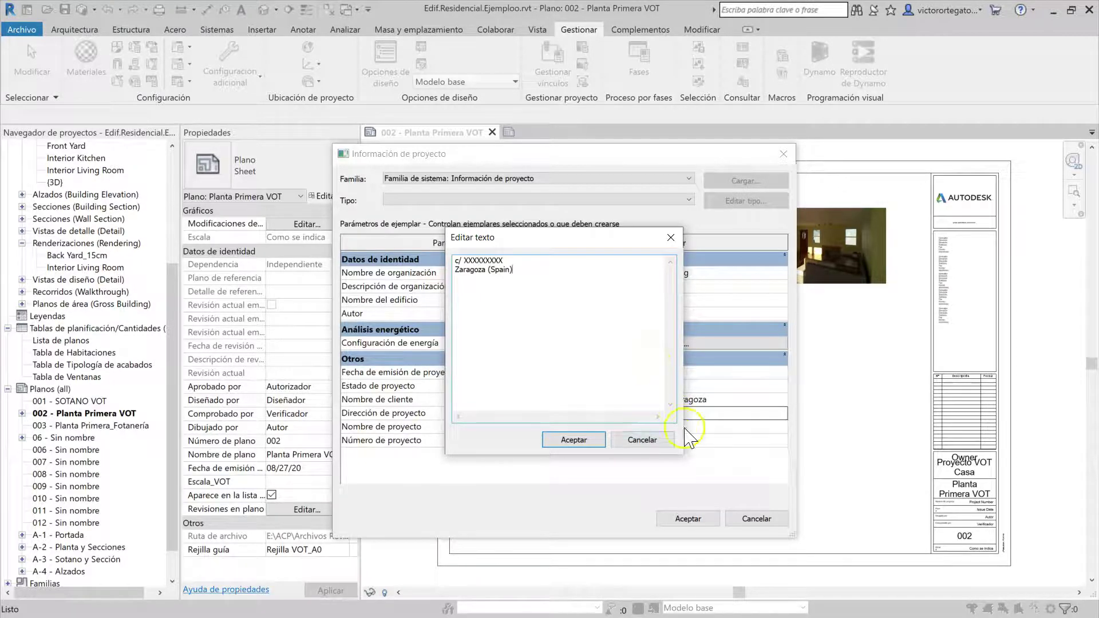
{"action": "left_click", "coordinate": [577, 440]}
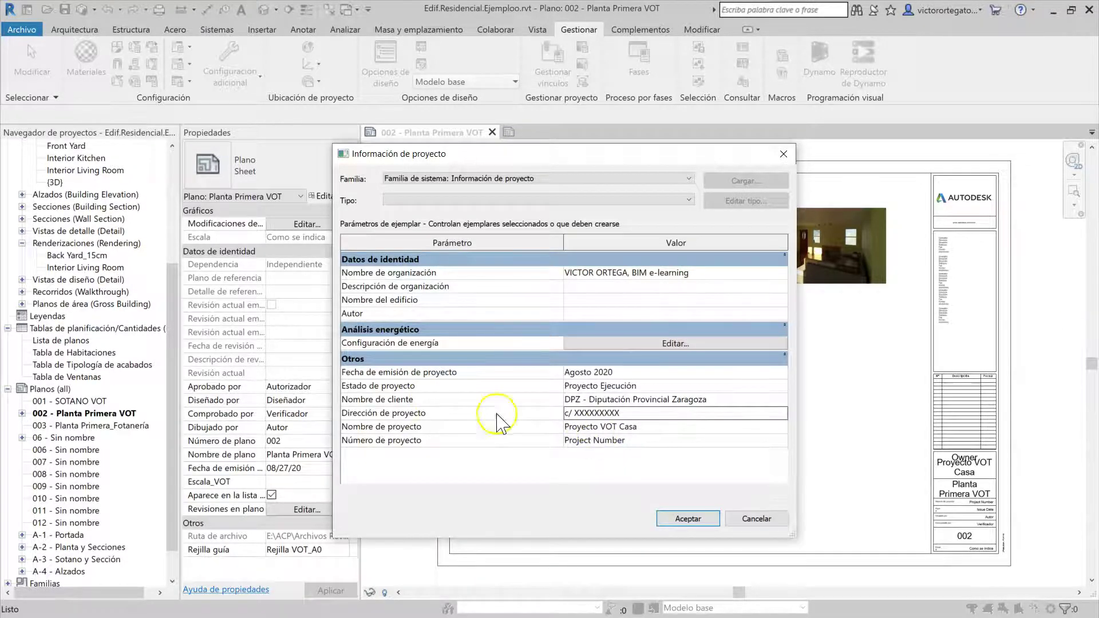
Set the project name to "Proyecto Ejemplo de Casa de VOT" and the project number to "2020_003", and accept the project information
{"action": "left_click", "coordinate": [663, 426]}
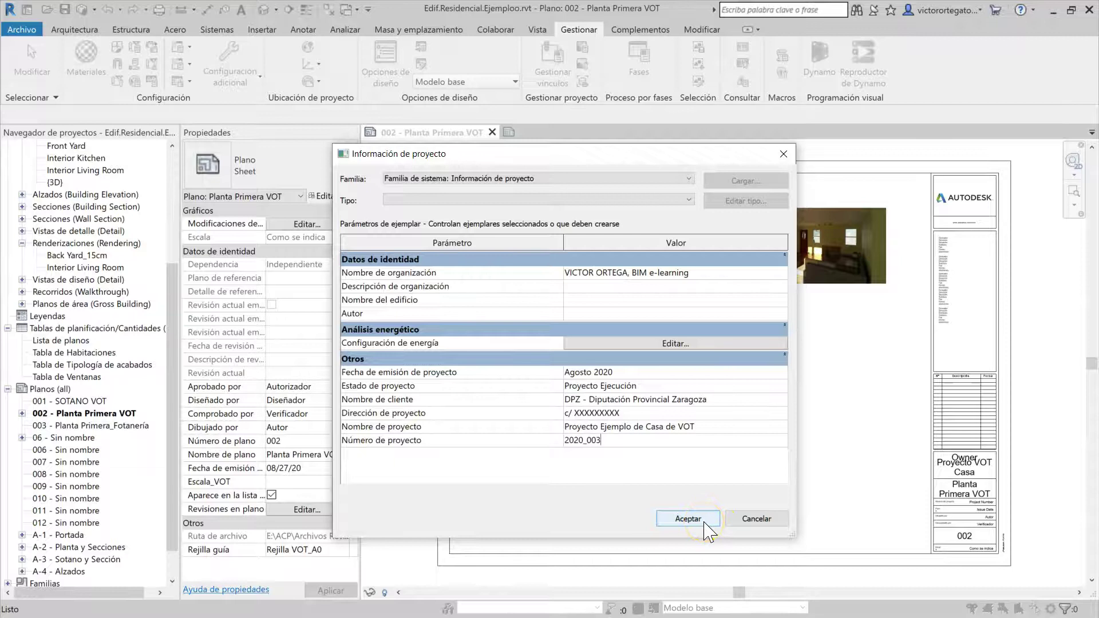
{"action": "left_click", "coordinate": [688, 518]}
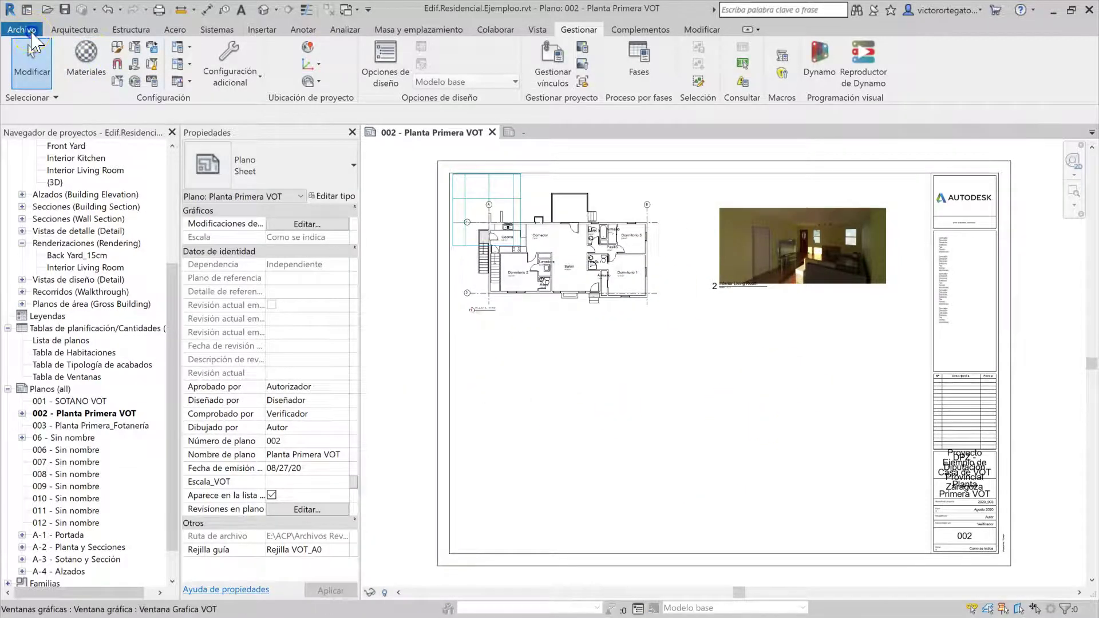
Create a new title block family from the template Tamaño nuevo métrico.rft
{"action": "left_click", "coordinate": [21, 30]}
{"action": "left_click", "coordinate": [99, 86]}
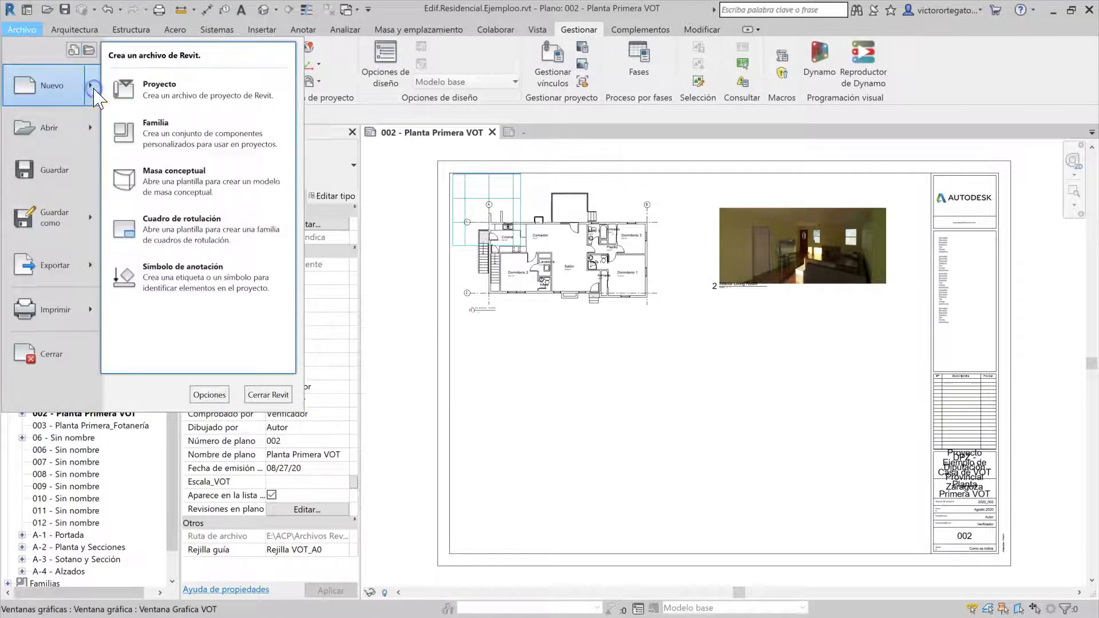
{"action": "left_click", "coordinate": [225, 236]}
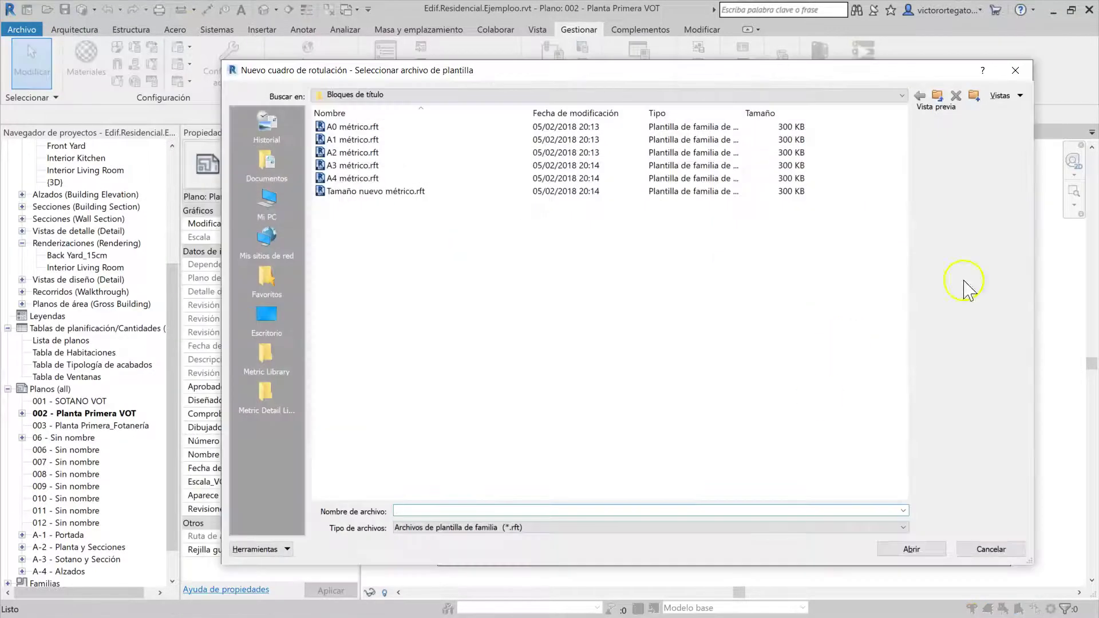
{"action": "left_click", "coordinate": [413, 191]}
{"action": "left_click", "coordinate": [910, 549]}
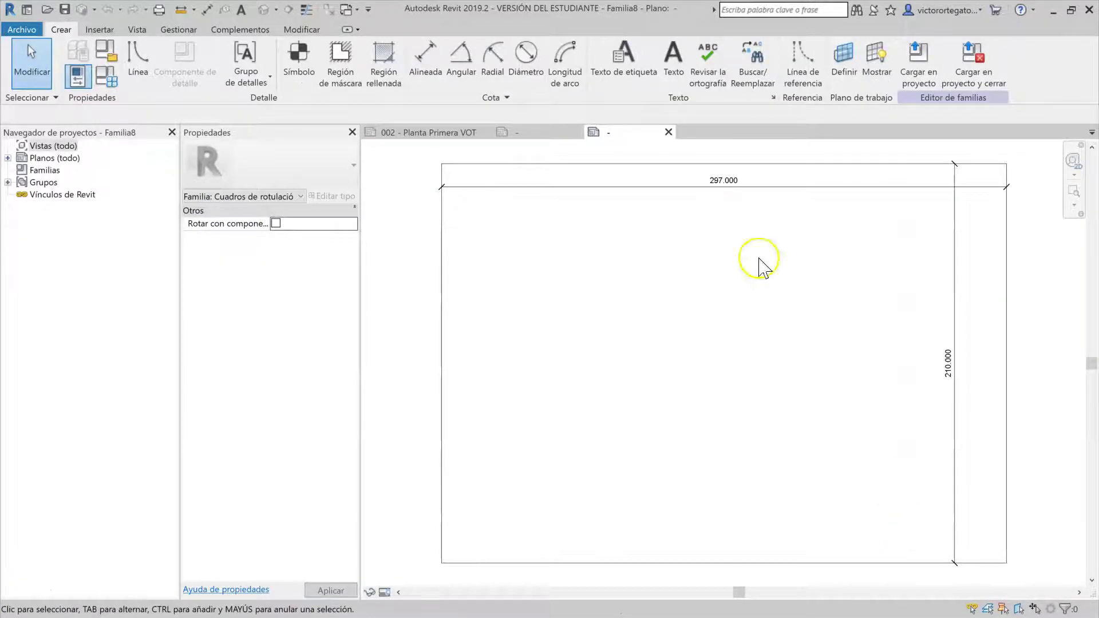
Shrink the sheet boundary to about 140 mm high, reduce its width from the right edge, and delete both dimensions
{"action": "left_click_drag", "start_coordinate": [834, 165], "coordinate": [847, 297]}
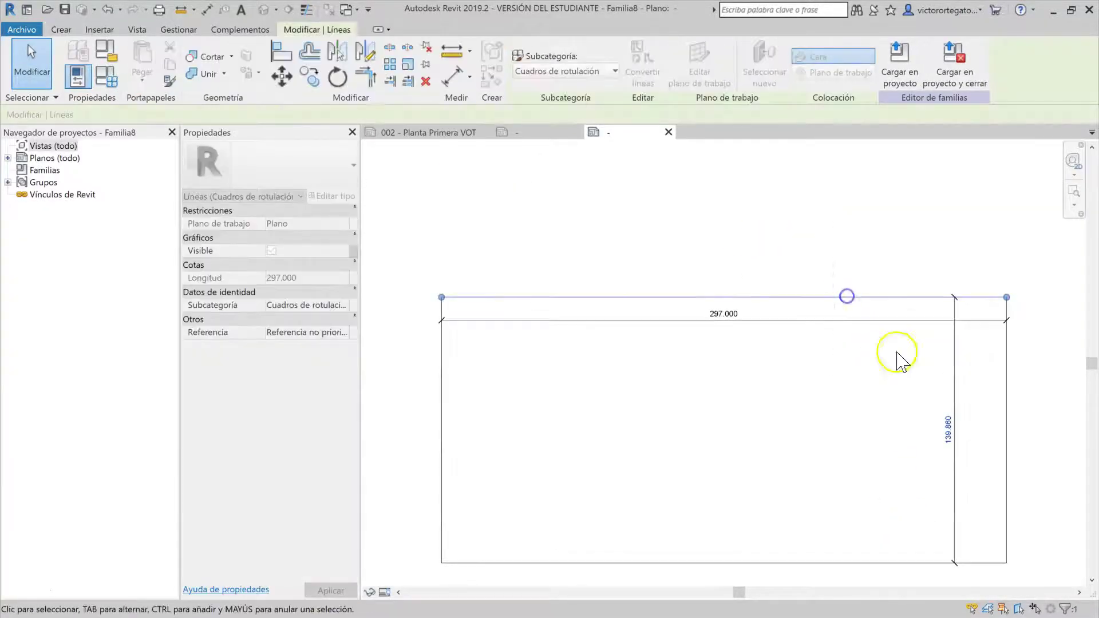
{"action": "left_click", "coordinate": [1006, 437]}
{"action": "left_click_drag", "start_coordinate": [1006, 436], "coordinate": [806, 437]}
{"action": "key", "text": "Escape"}
{"action": "left_click", "coordinate": [689, 317]}
{"action": "left_click", "coordinate": [750, 386]}
{"action": "left_click", "coordinate": [547, 372]}
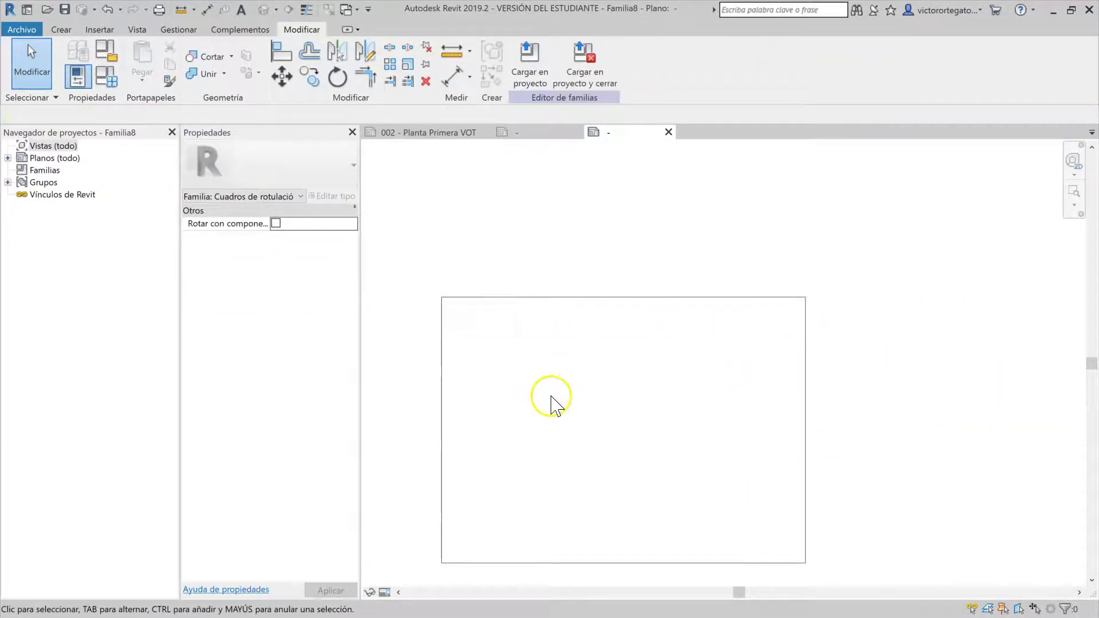
Import the image Logo2.jpg and place it over the right half of the sheet
{"action": "middle_click_drag", "start_coordinate": [552, 400], "coordinate": [602, 350]}
{"action": "left_click", "coordinate": [99, 29]}
{"action": "left_click", "coordinate": [594, 66]}
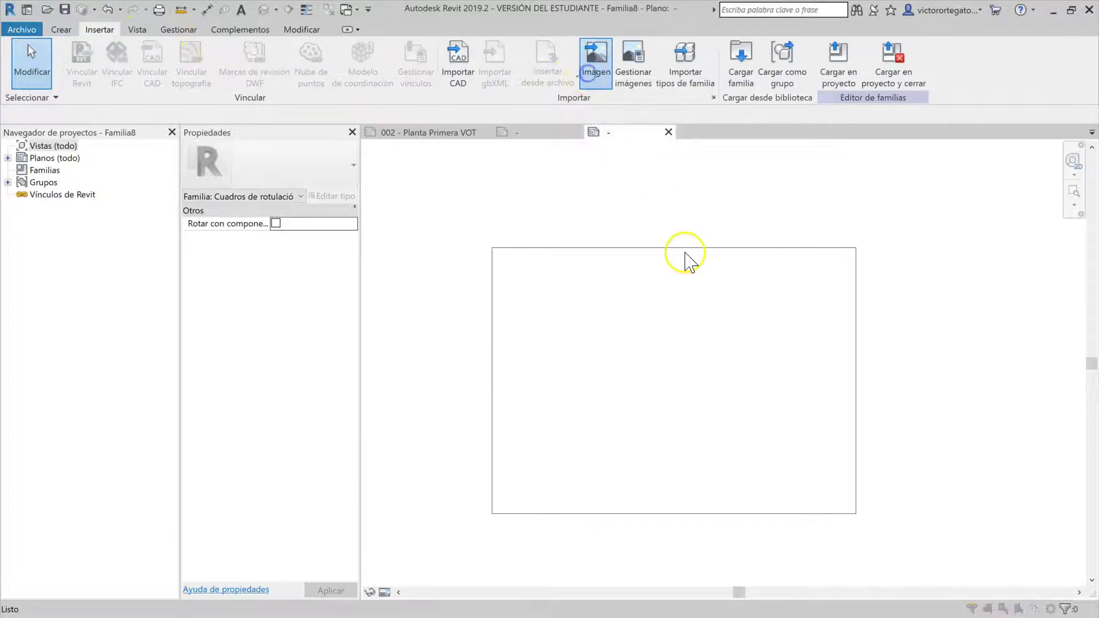
{"action": "left_click", "coordinate": [268, 275]}
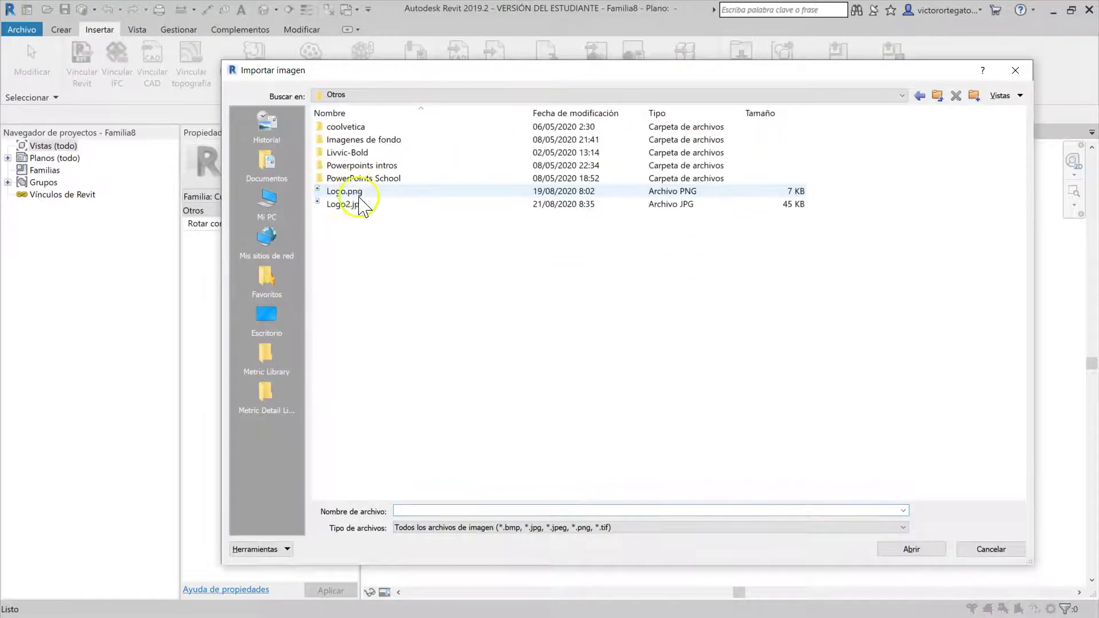
{"action": "left_click", "coordinate": [349, 203]}
{"action": "left_click", "coordinate": [910, 547]}
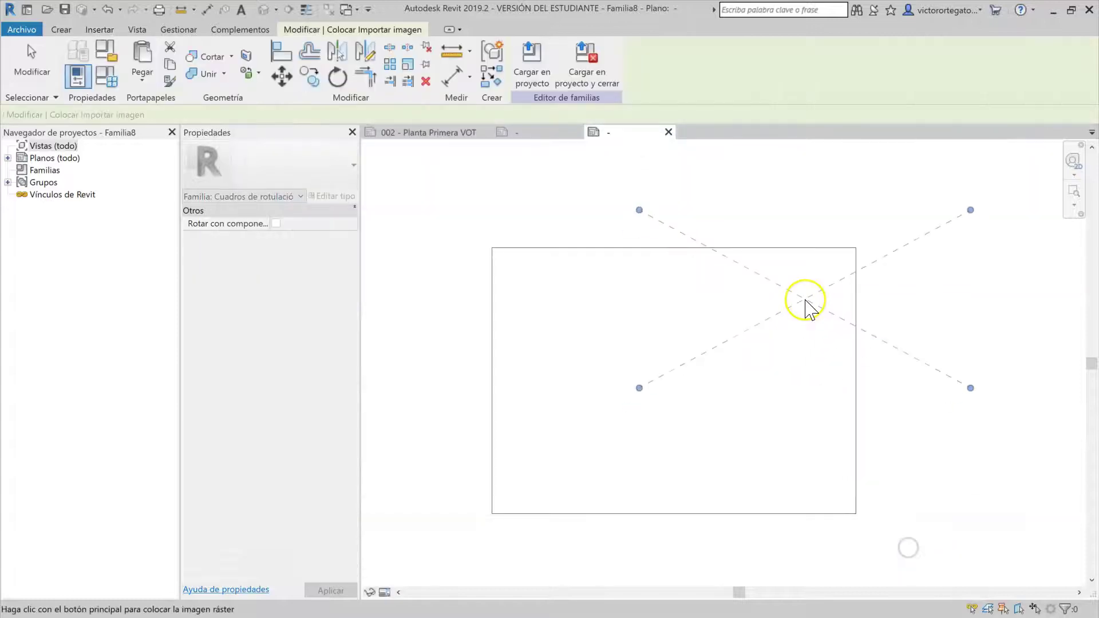
{"action": "left_click", "coordinate": [777, 321]}
Scale the logo image down to about a third of the sheet's width and position it inside the upper right area
{"action": "left_click_drag", "start_coordinate": [763, 353], "coordinate": [714, 321]}
{"action": "left_click_drag", "start_coordinate": [696, 276], "coordinate": [754, 349]}
{"action": "left_click", "coordinate": [498, 260]}
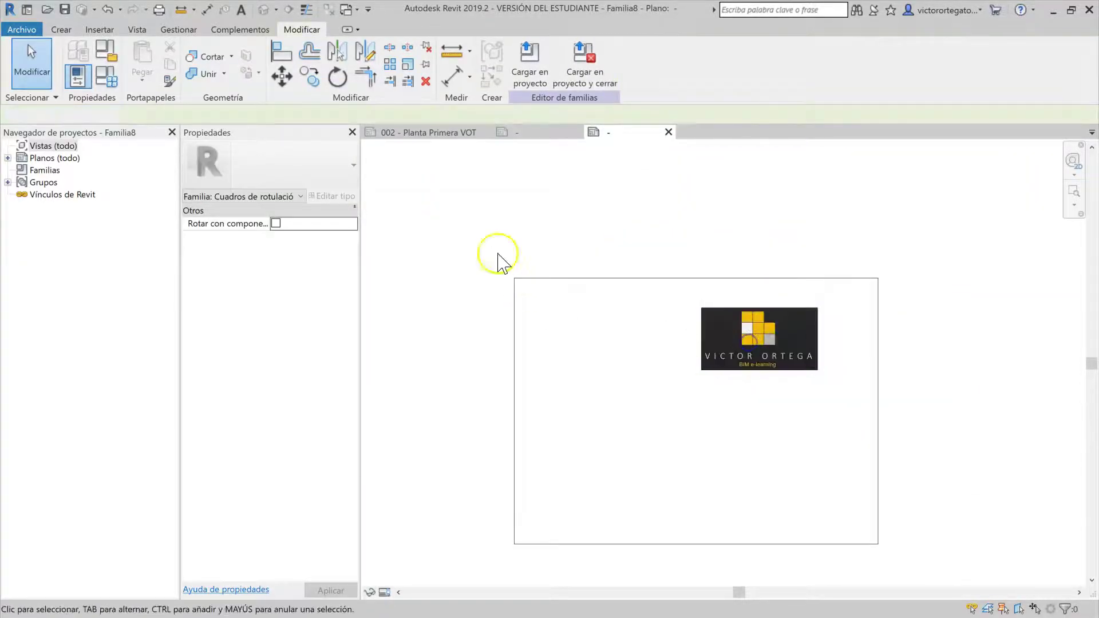
Offset copies of the four sheet boundary lines 5 mm inward to form an inner frame
{"action": "left_click", "coordinate": [309, 51]}
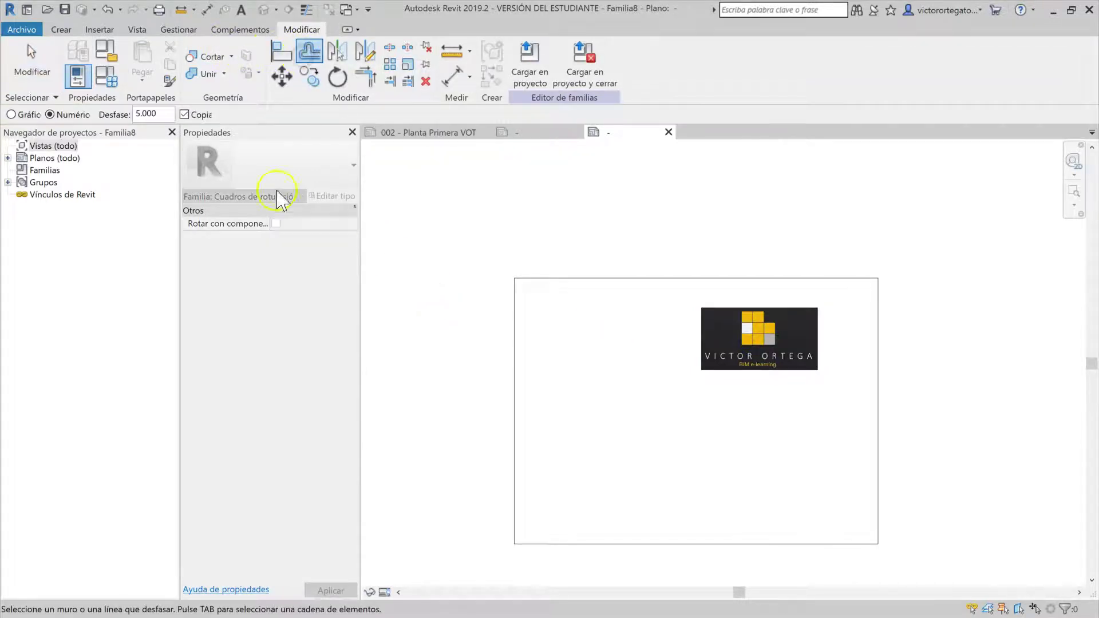
{"action": "left_click", "coordinate": [574, 282]}
{"action": "left_click", "coordinate": [516, 337]}
{"action": "left_click", "coordinate": [614, 542]}
{"action": "left_click", "coordinate": [870, 465]}
{"action": "key", "text": "Escape"}
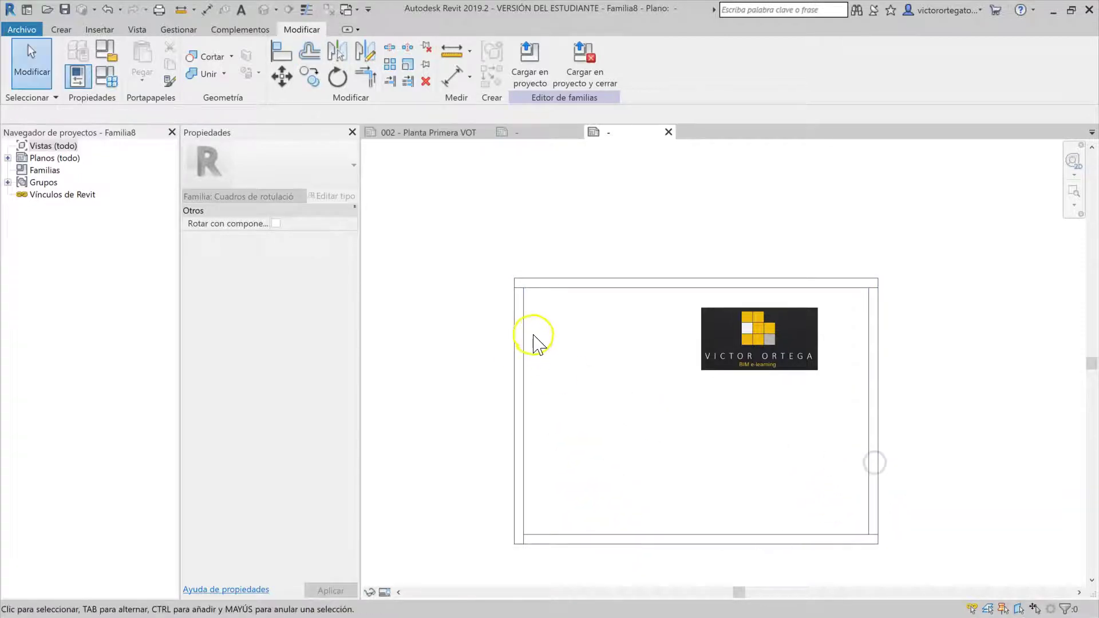
Trim the inner frame lines to each other so that they meet in clean corners
{"action": "left_click", "coordinate": [548, 290]}
{"action": "left_click", "coordinate": [526, 329]}
{"action": "left_click", "coordinate": [525, 401]}
{"action": "left_click", "coordinate": [551, 535]}
{"action": "left_click", "coordinate": [858, 533]}
{"action": "left_click", "coordinate": [869, 507]}
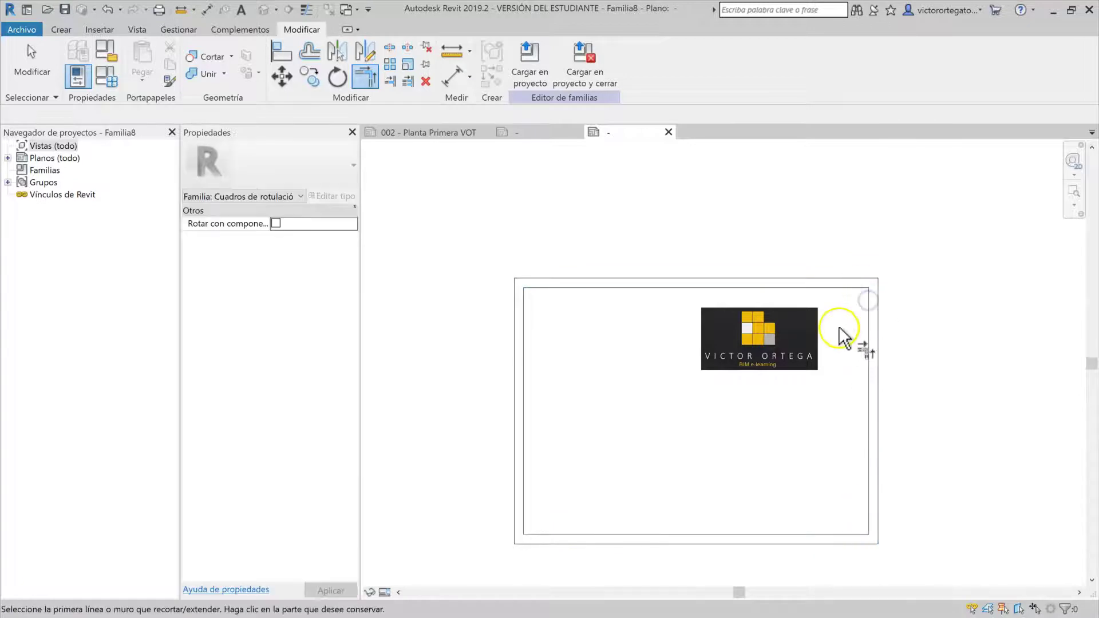
{"action": "key", "text": "Escape"}
Align the logo's right and top edges with the right and top lines of the inner frame
{"action": "key", "text": "a"}
{"action": "key", "text": "l"}
{"action": "left_click", "coordinate": [869, 346]}
{"action": "left_click", "coordinate": [818, 344]}
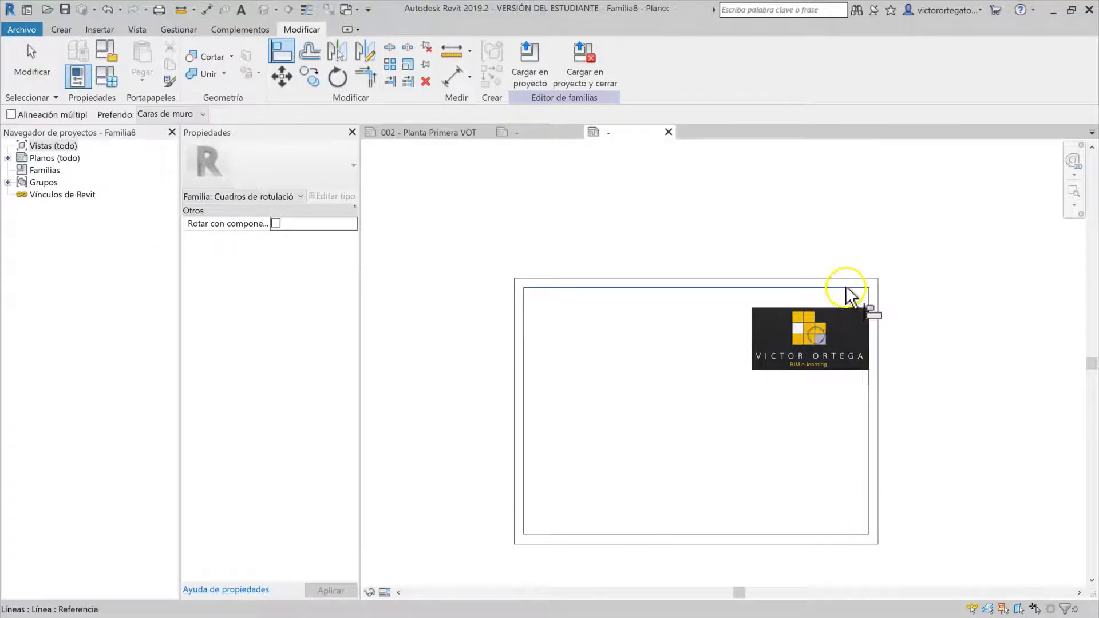
{"action": "left_click", "coordinate": [849, 287]}
{"action": "left_click", "coordinate": [847, 308]}
{"action": "key", "text": "Escape"}
{"action": "key", "text": "Escape"}
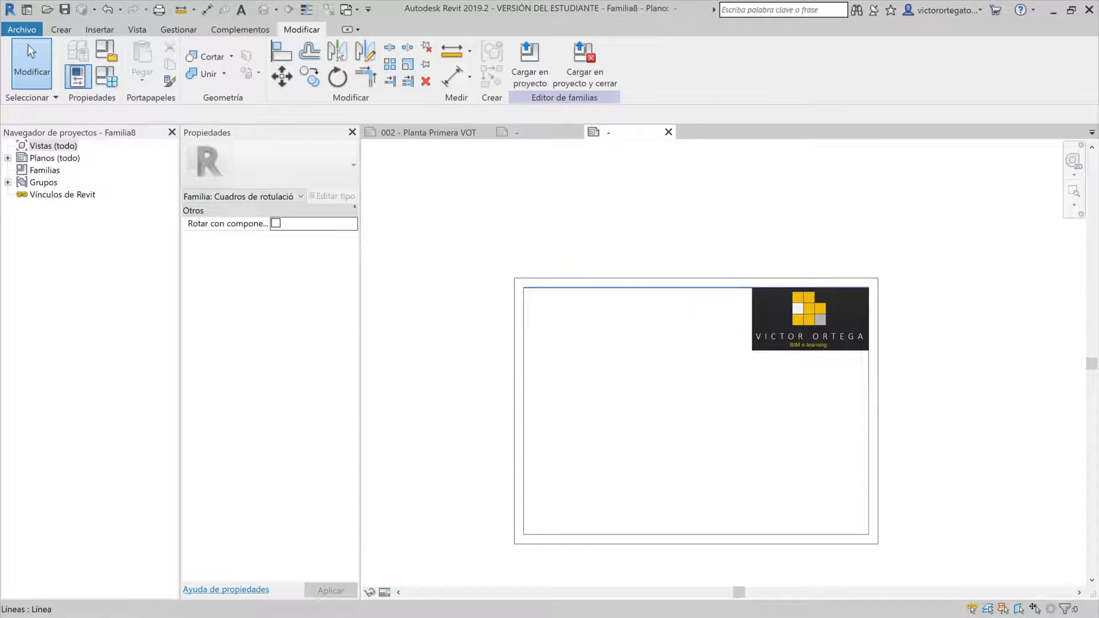
Shorten the inner frame's top line to about 115 mm and start its right line just below the logo
{"action": "left_click", "coordinate": [720, 288]}
{"action": "scroll", "coordinate": [866, 299], "scroll_direction": "up", "scroll_amount": 3}
{"action": "scroll", "coordinate": [980, 301], "scroll_direction": "down", "scroll_amount": 2}
{"action": "left_click_drag", "start_coordinate": [947, 287], "coordinate": [800, 288]}
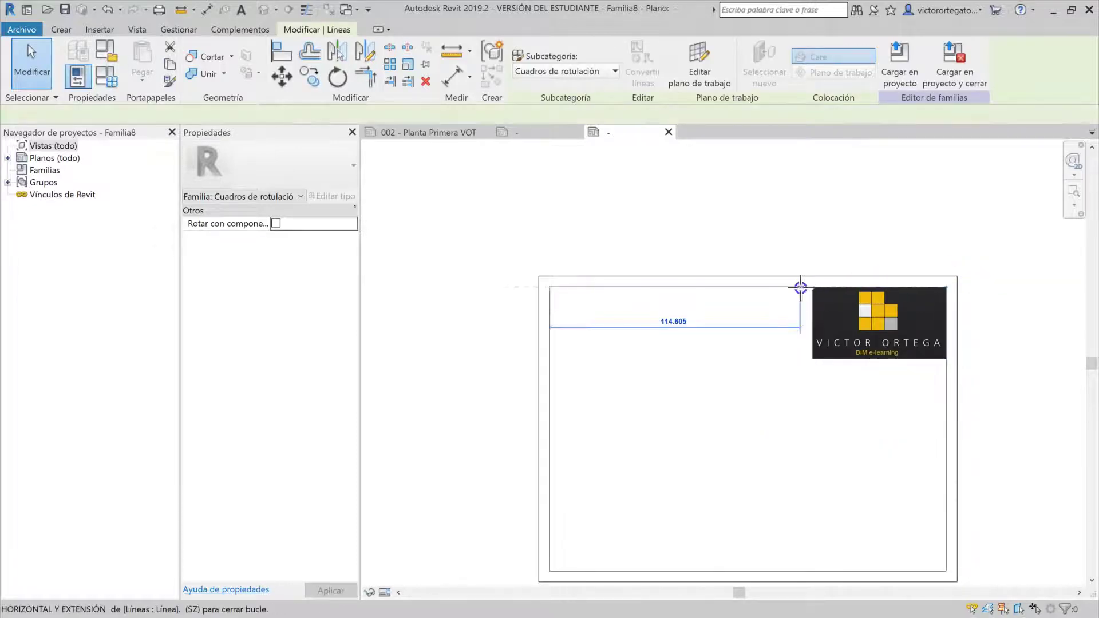
{"action": "left_click", "coordinate": [857, 385]}
{"action": "left_click", "coordinate": [946, 409]}
{"action": "left_click_drag", "start_coordinate": [947, 290], "coordinate": [947, 369]}
{"action": "left_click", "coordinate": [805, 458]}
{"action": "middle_click_drag", "start_coordinate": [714, 488], "coordinate": [709, 458]}
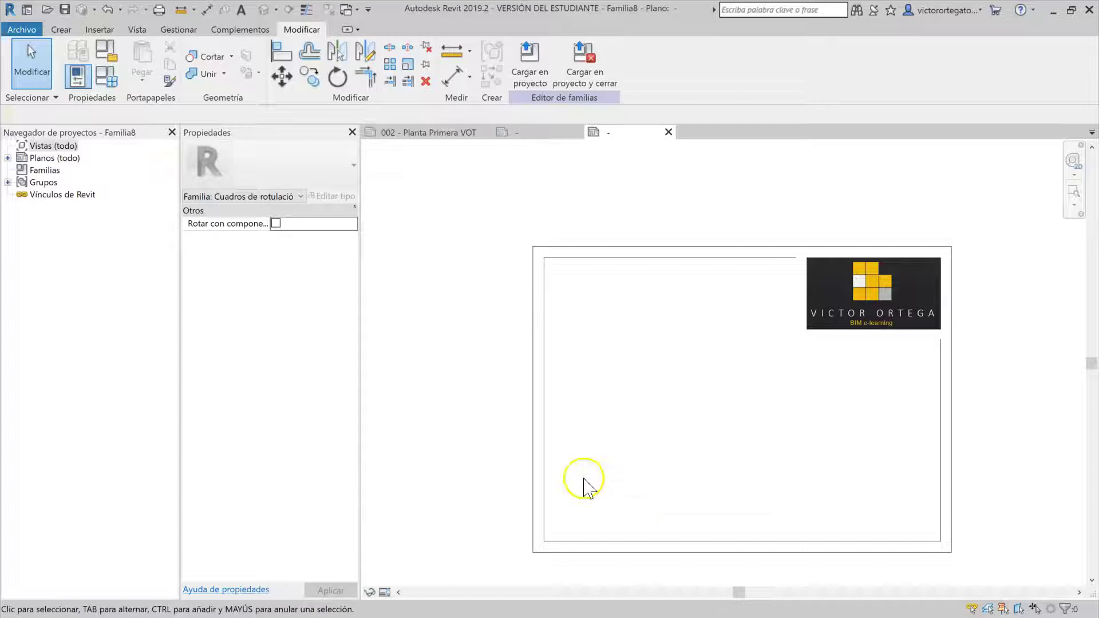
Place a label showing the Nombre de proyecto parameter in the upper-left area inside the inner frame
{"action": "left_click", "coordinate": [662, 337]}
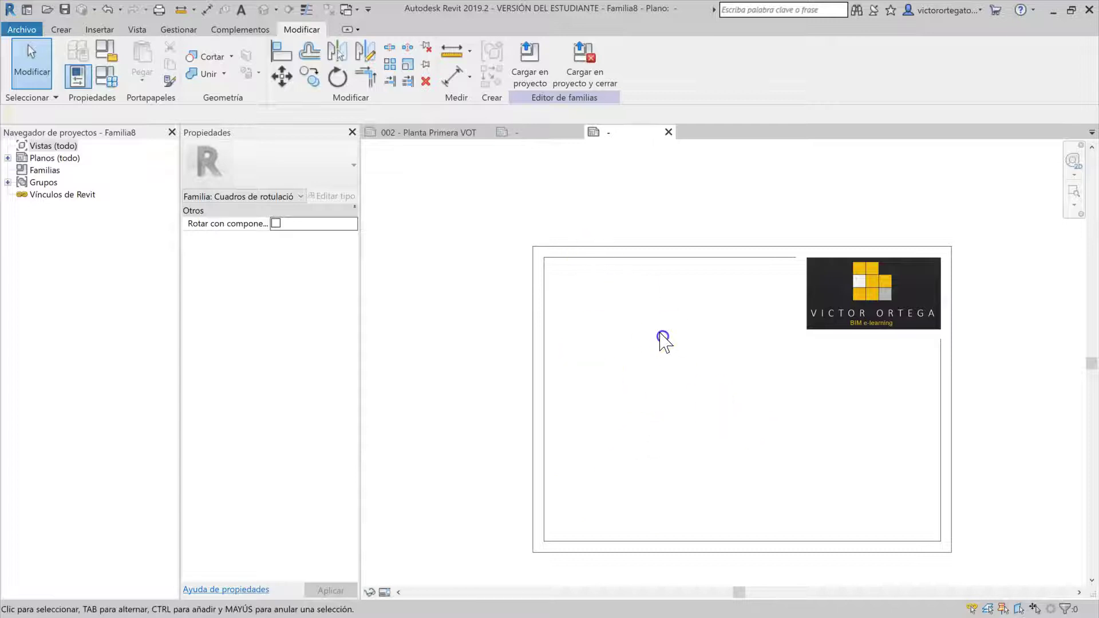
{"action": "left_click", "coordinate": [66, 27]}
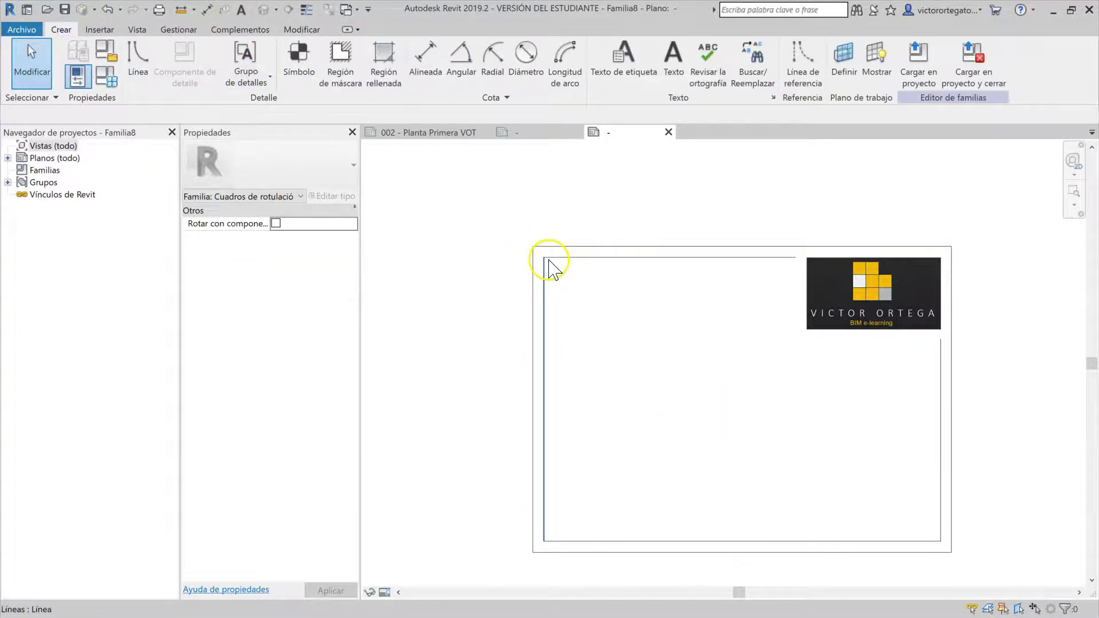
{"action": "left_click", "coordinate": [624, 63]}
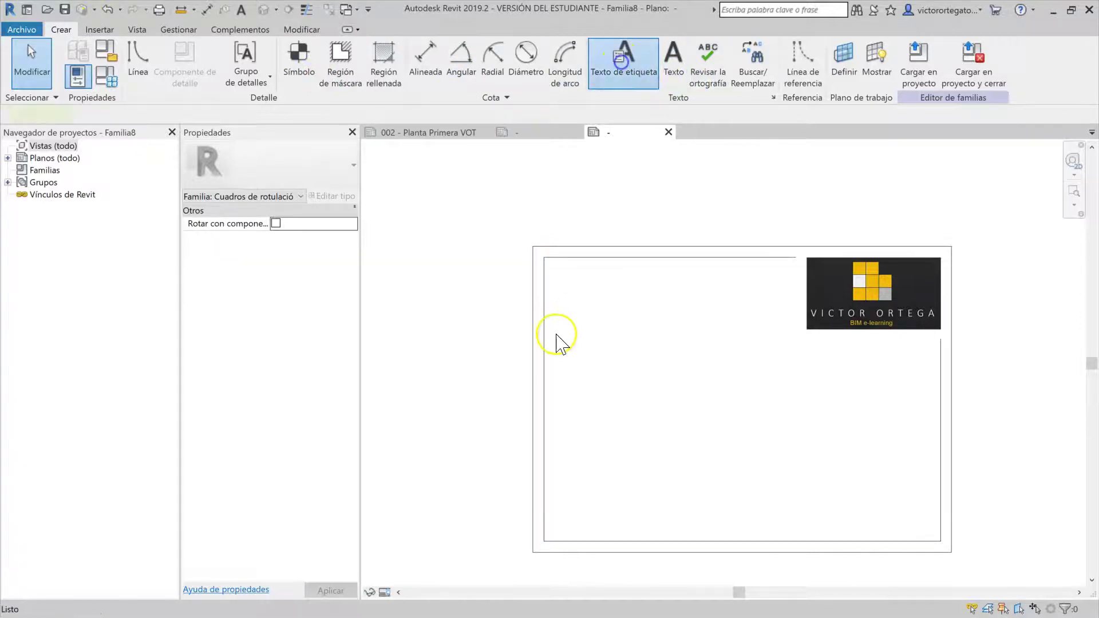
{"action": "left_click", "coordinate": [572, 297]}
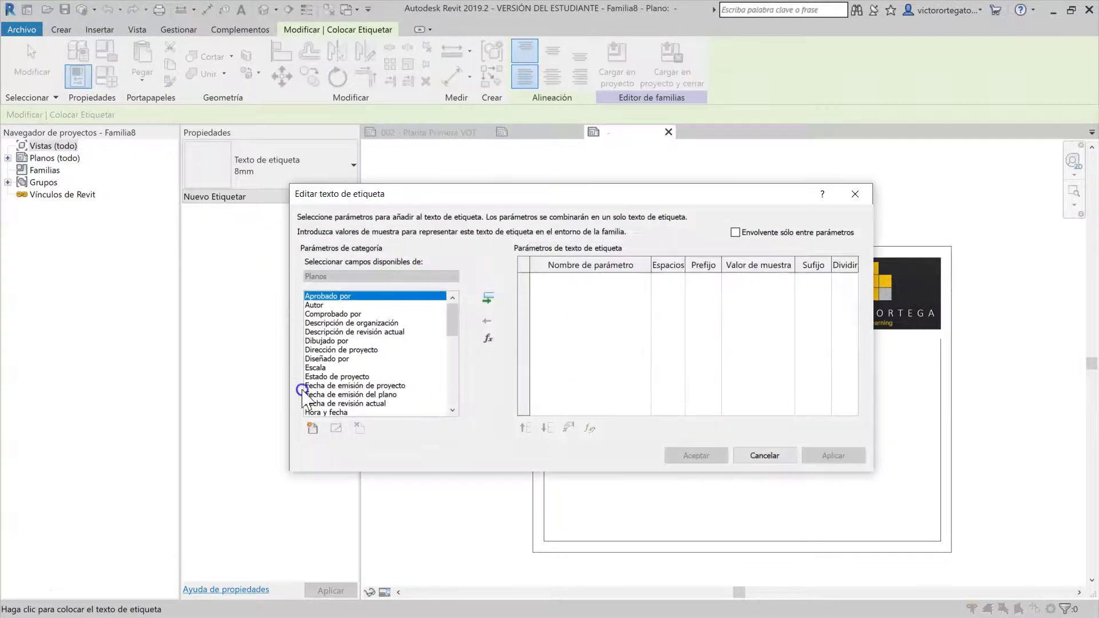
{"action": "scroll", "coordinate": [336, 352], "scroll_direction": "down", "scroll_amount": 5}
{"action": "left_click", "coordinate": [342, 403]}
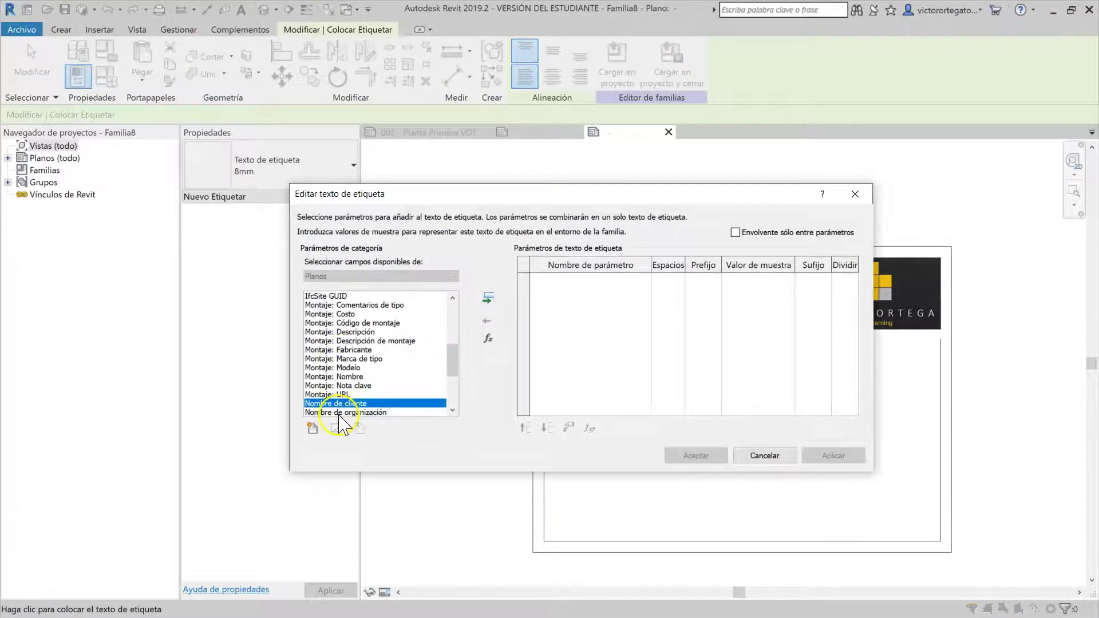
{"action": "scroll", "coordinate": [339, 412], "scroll_direction": "down", "scroll_amount": 1}
{"action": "left_click", "coordinate": [374, 395]}
{"action": "left_click", "coordinate": [488, 298]}
{"action": "left_click", "coordinate": [696, 455]}
{"action": "left_click", "coordinate": [642, 380]}
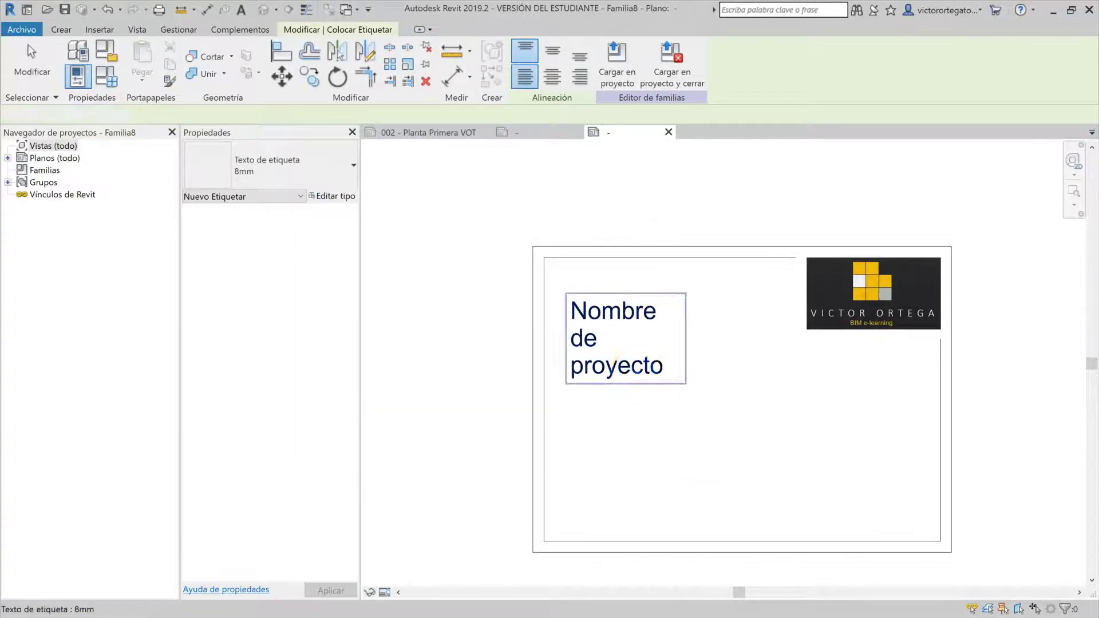
Widen the project name label to fit one line and move it into the inner frame's upper-left corner beside the logo
{"action": "key", "text": "Escape"}
{"action": "left_click_drag", "start_coordinate": [695, 351], "coordinate": [811, 342]}
{"action": "left_click_drag", "start_coordinate": [694, 322], "coordinate": [677, 301]}
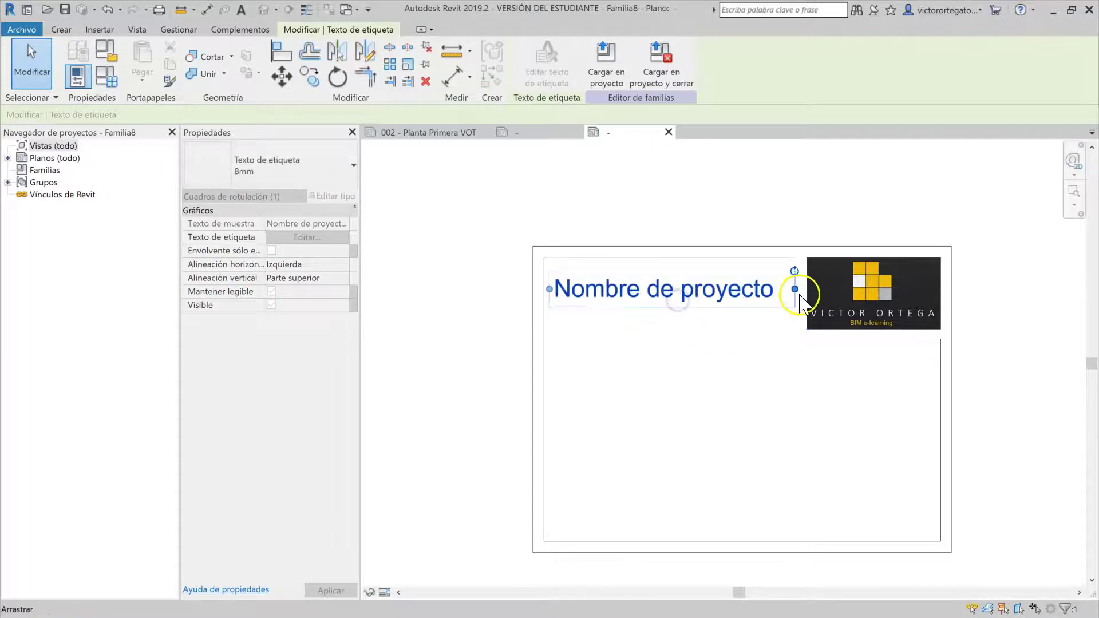
{"action": "left_click", "coordinate": [767, 344]}
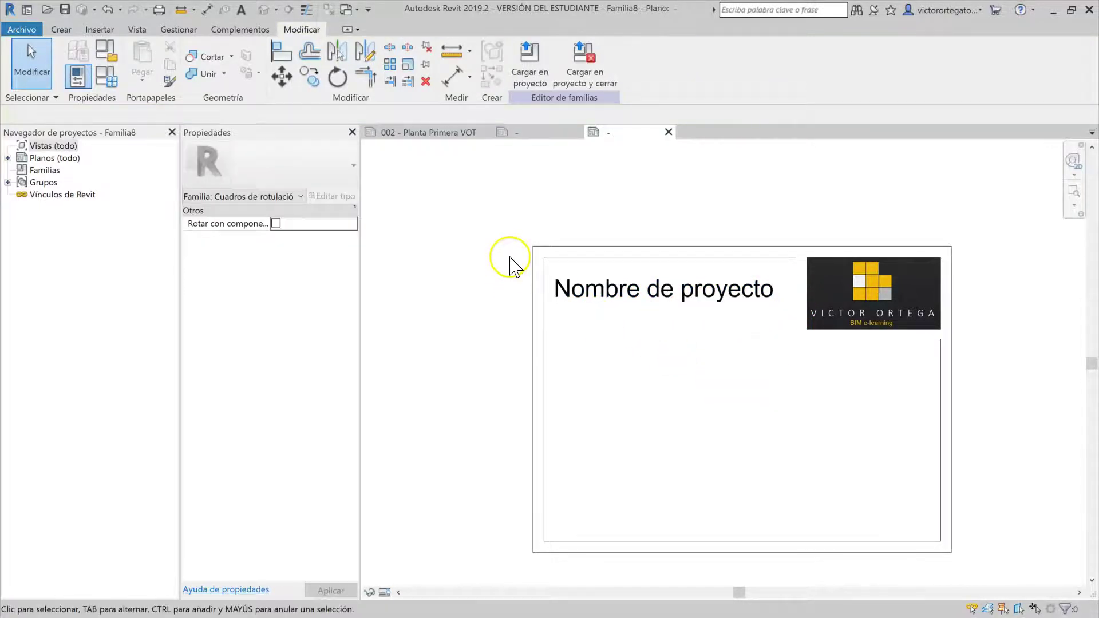
Copy the project name label directly below the original
{"action": "left_click", "coordinate": [652, 298]}
{"action": "left_click_drag", "start_coordinate": [694, 307], "coordinate": [699, 362]}
{"action": "left_click", "coordinate": [738, 390]}
{"action": "left_click", "coordinate": [755, 348]}
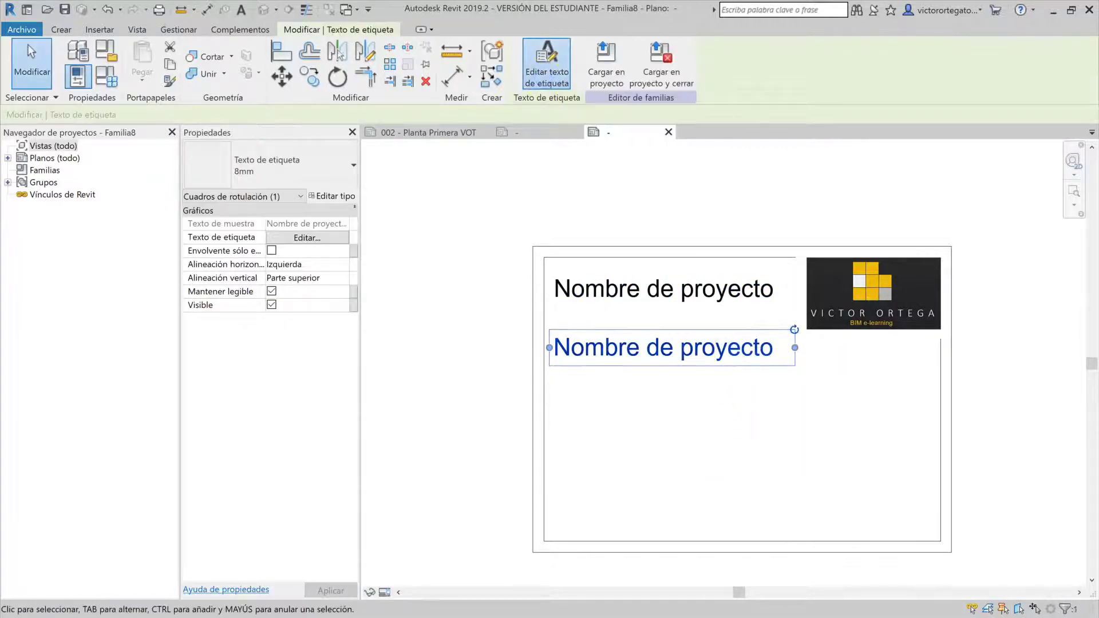
Replace the copied label's parameter with Número de proyecto
{"action": "left_click", "coordinate": [546, 70]}
{"action": "left_click", "coordinate": [360, 335]}
{"action": "key", "text": "n"}
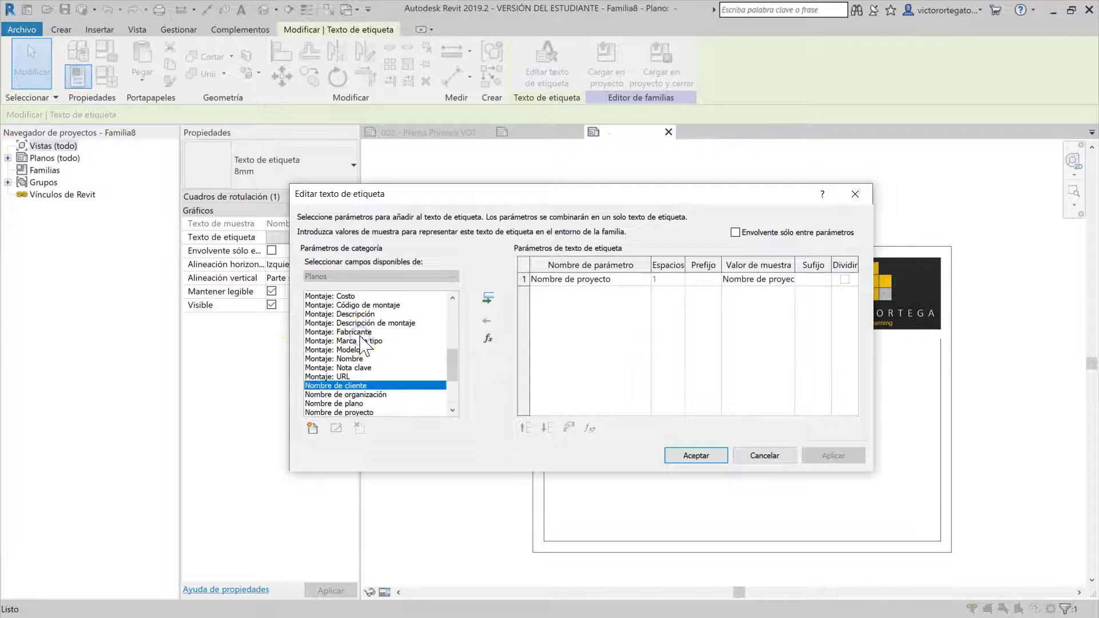
{"action": "scroll", "coordinate": [358, 401], "scroll_direction": "down", "scroll_amount": 2}
{"action": "double_click", "coordinate": [344, 403]}
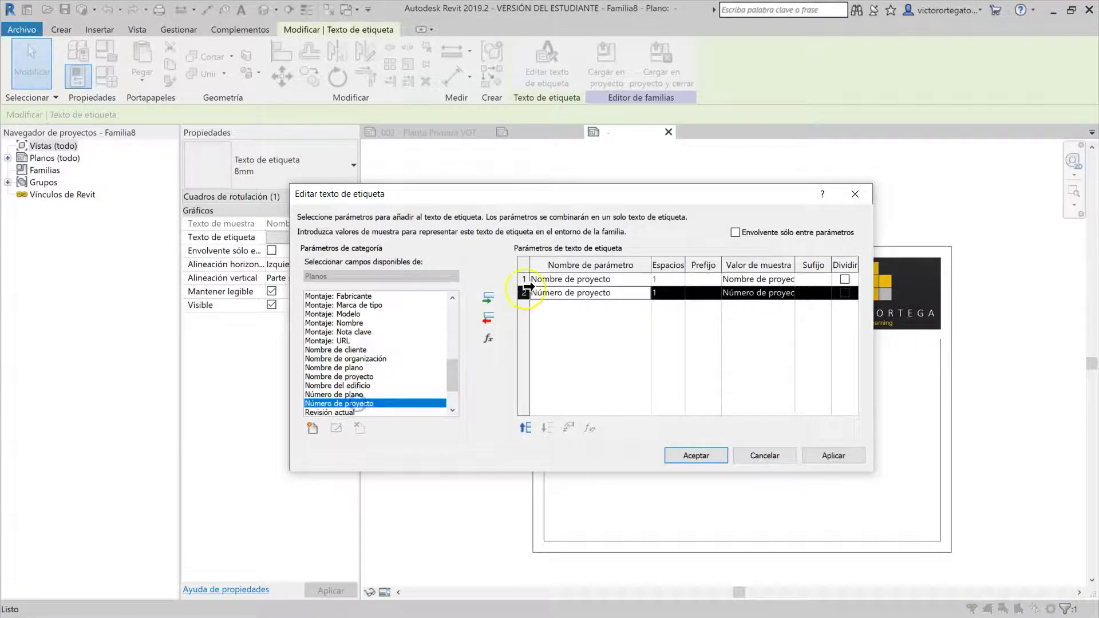
{"action": "left_click", "coordinate": [491, 320]}
{"action": "left_click", "coordinate": [696, 455]}
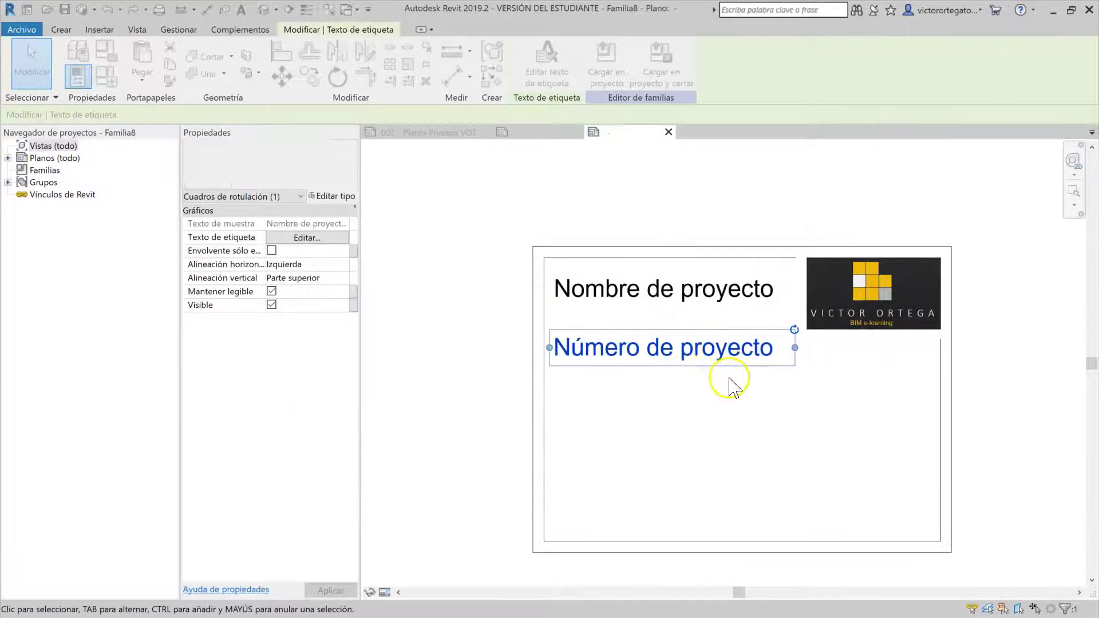
Duplicate the project number label's type as 2mm and set its text size to 2 mm
{"action": "left_click", "coordinate": [343, 175]}
{"action": "left_click", "coordinate": [342, 173]}
{"action": "left_click", "coordinate": [355, 197]}
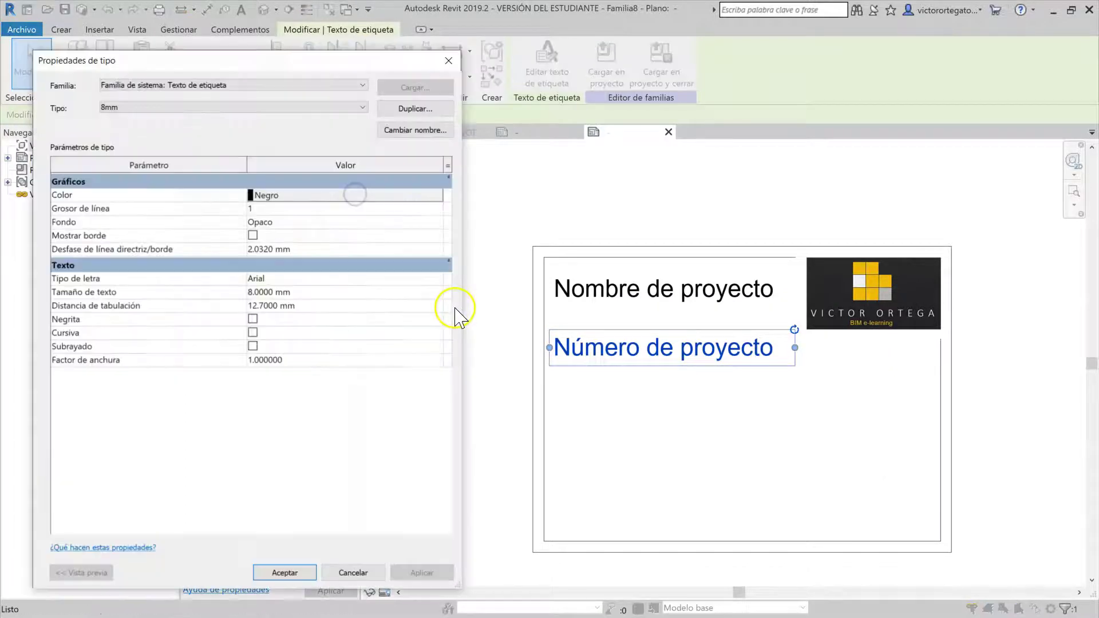
{"action": "left_click", "coordinate": [413, 109]}
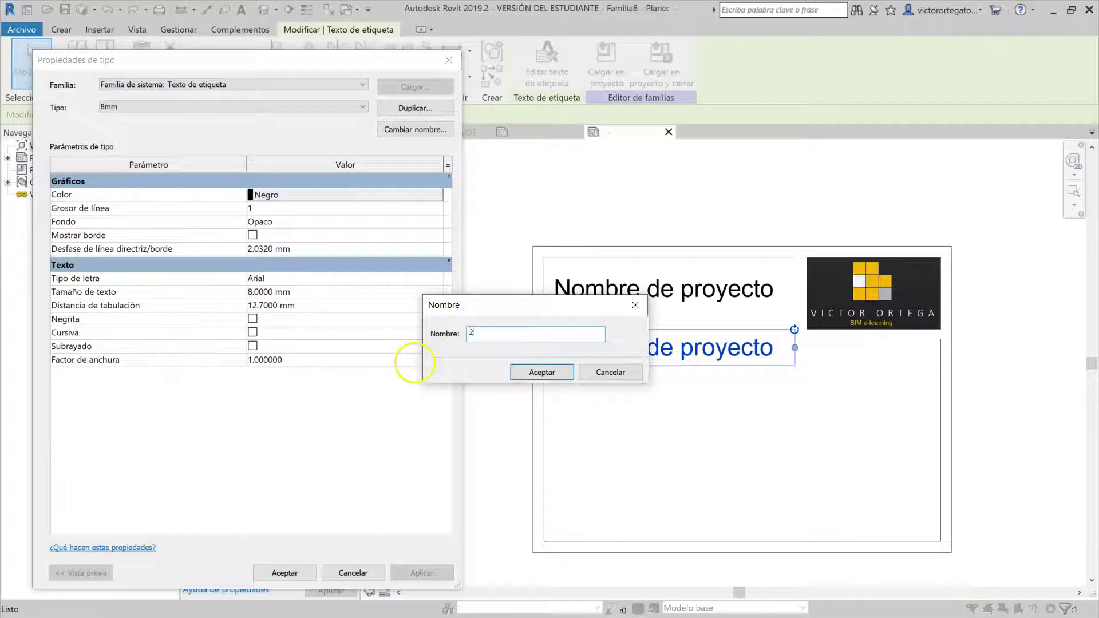
{"action": "type", "text": "2mm"}
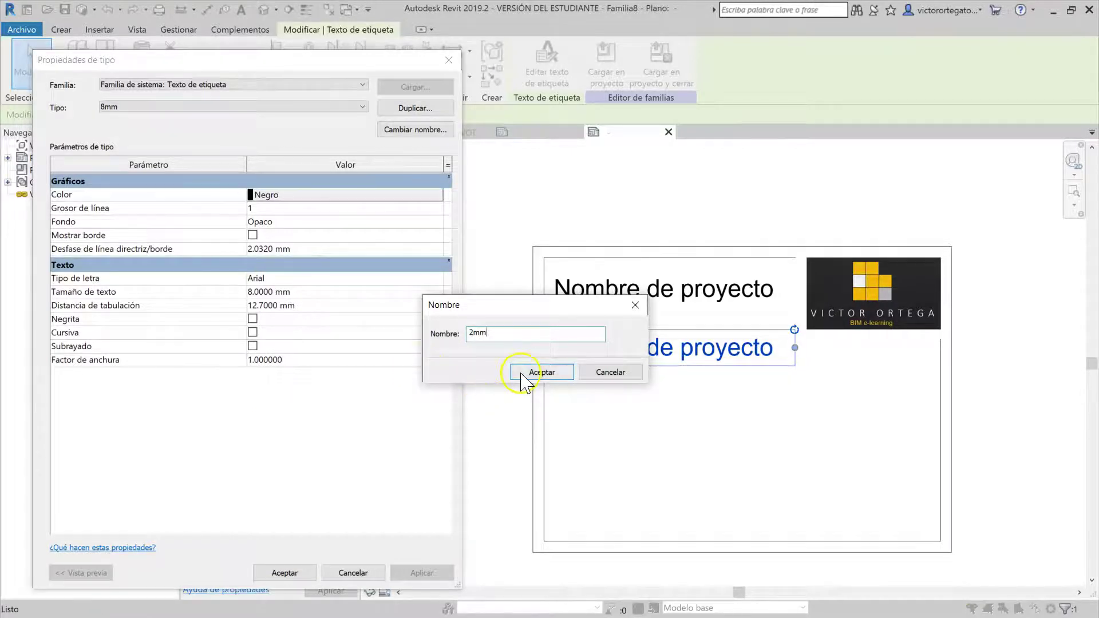
{"action": "left_click", "coordinate": [522, 373]}
{"action": "left_click", "coordinate": [379, 290]}
{"action": "type", "text": "2"}
Set the 2mm label type's font to Century Gothic with italics and apply the type changes
{"action": "left_click", "coordinate": [361, 277]}
{"action": "left_click", "coordinate": [438, 279]}
{"action": "scroll", "coordinate": [337, 315], "scroll_direction": "down", "scroll_amount": 5}
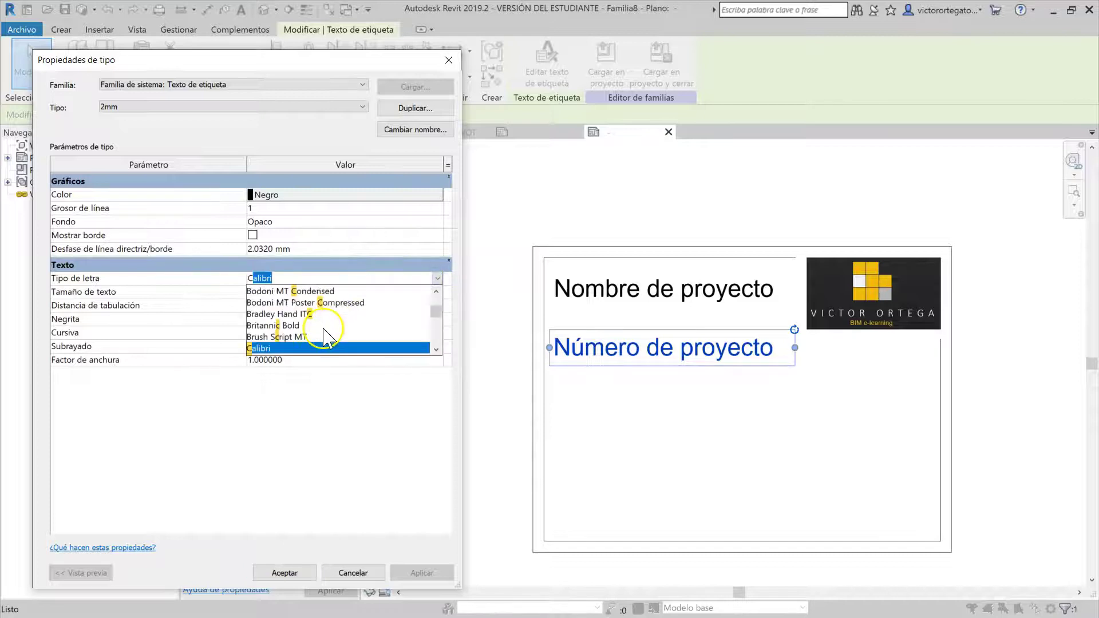
{"action": "type", "text": "Century Gothic"}
{"action": "left_click", "coordinate": [287, 326]}
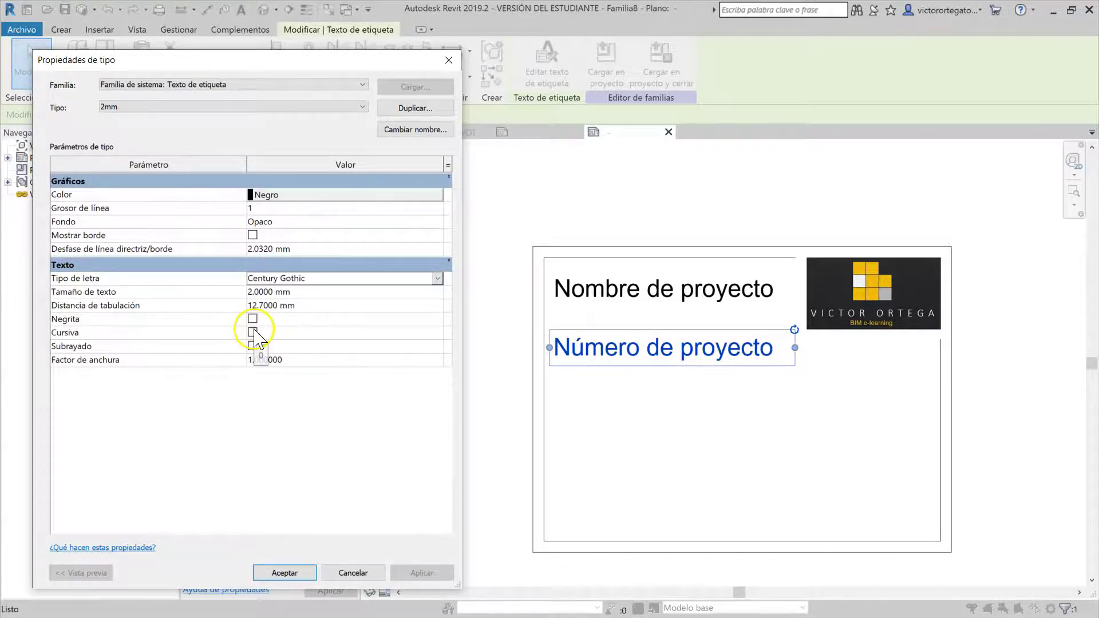
{"action": "left_click", "coordinate": [253, 332]}
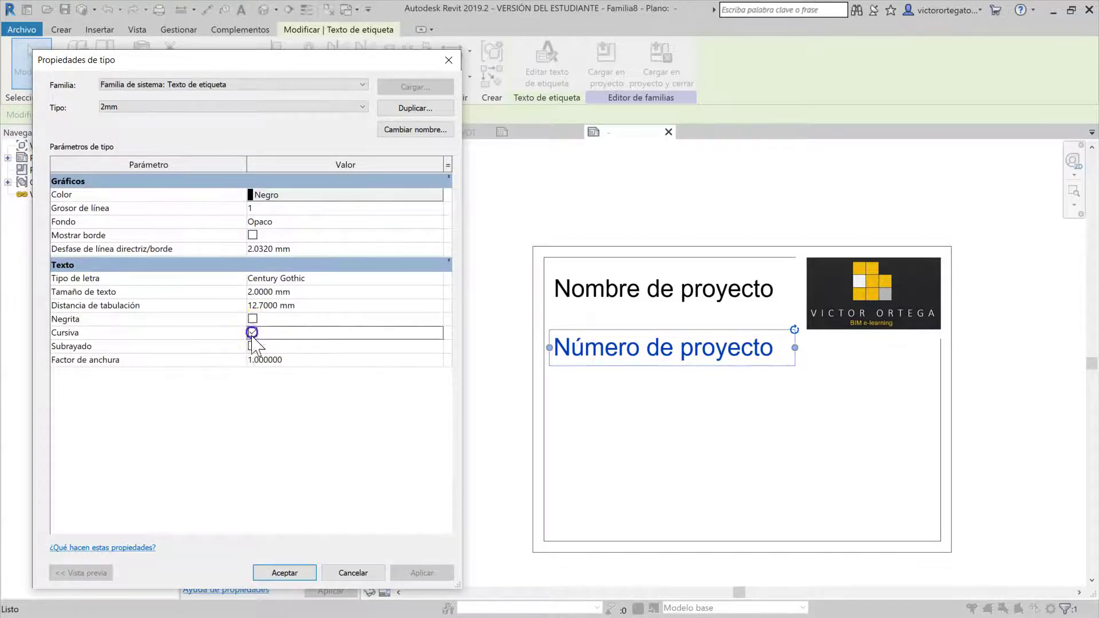
{"action": "left_click", "coordinate": [285, 573]}
Shift the project number label to the right beneath the project name and start copying it straight down
{"action": "left_click", "coordinate": [692, 420]}
{"action": "left_click_drag", "start_coordinate": [614, 337], "coordinate": [702, 340]}
{"action": "scroll", "coordinate": [661, 347], "scroll_direction": "up", "scroll_amount": 1}
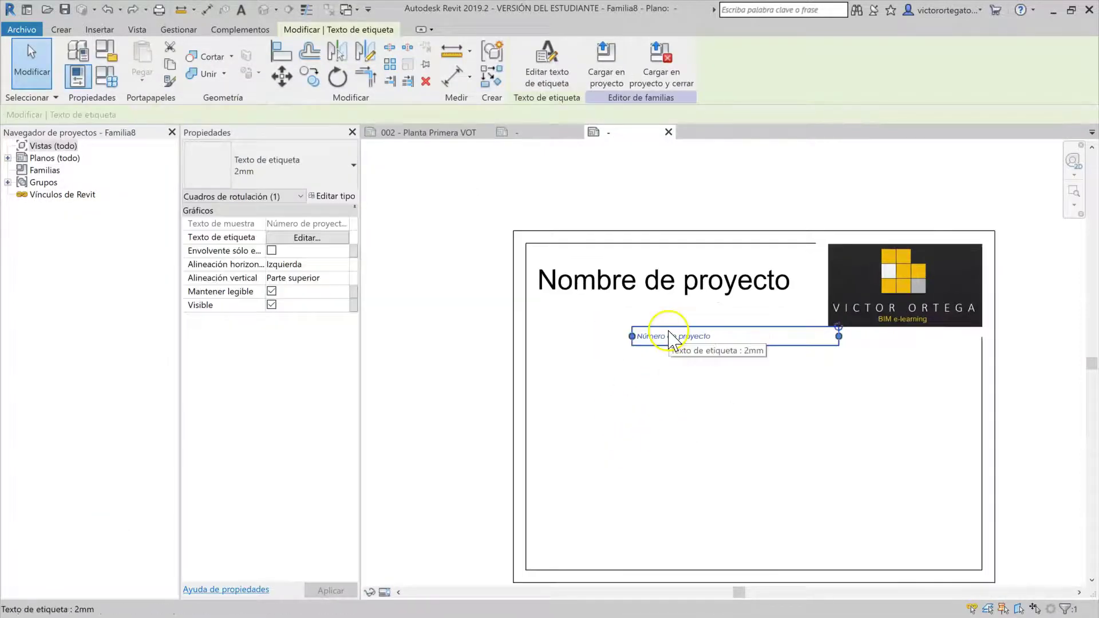
{"action": "key", "text": "c"}
{"action": "key", "text": "o"}
{"action": "left_click", "coordinate": [685, 337]}
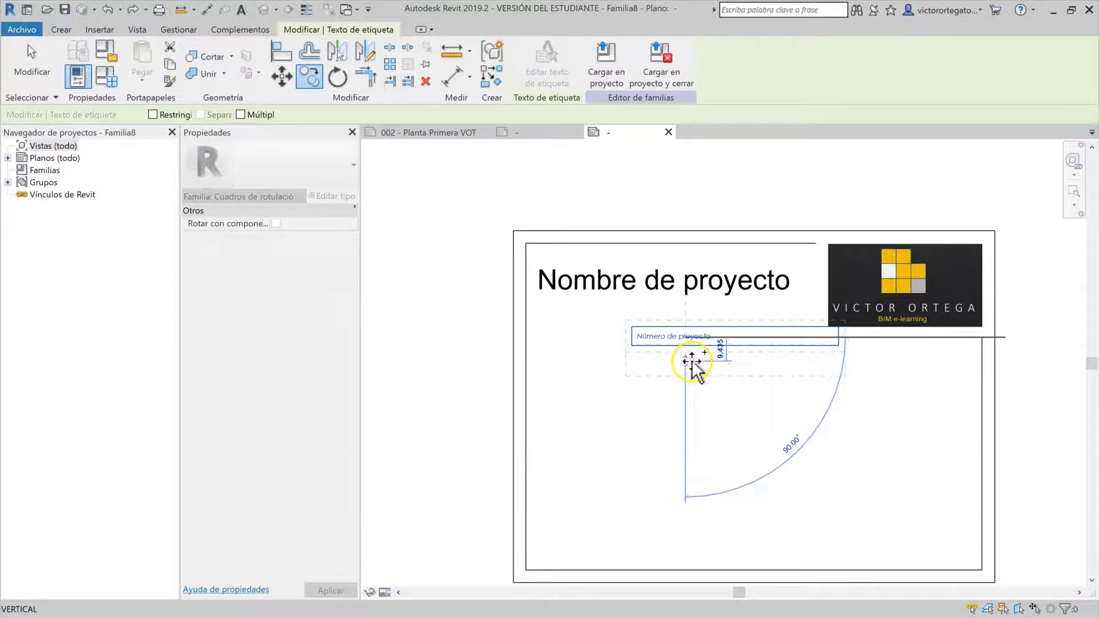
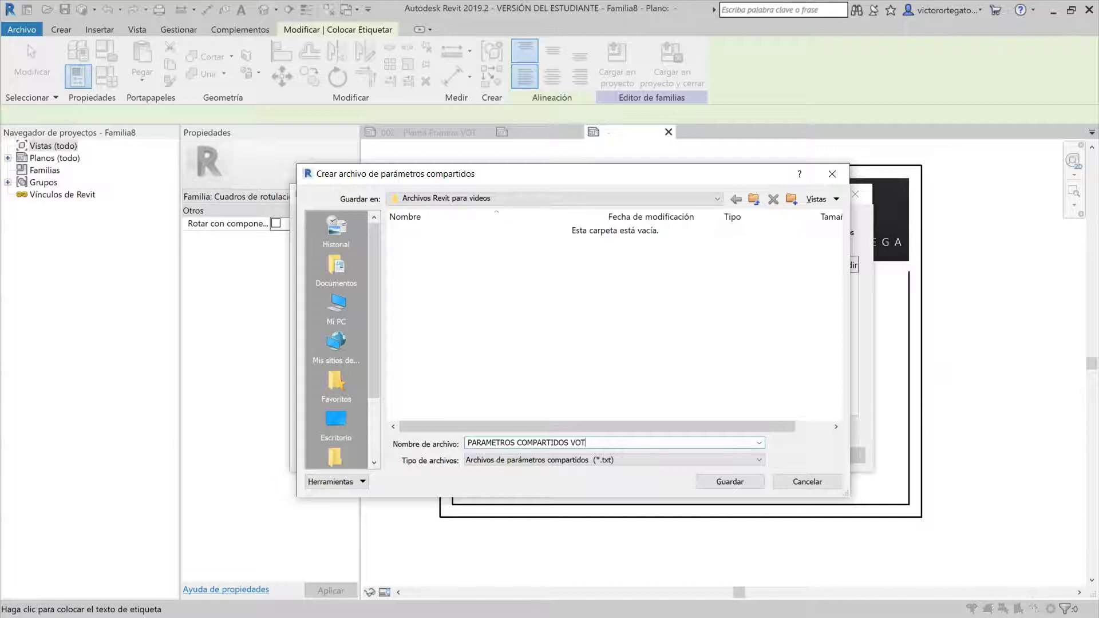
Save the shared parameter file as PARAMETROS COMPARTIDOS VOT and create the parameter group INFORMACIÓN DE PROYECTO in it
{"action": "left_click", "coordinate": [706, 481]}
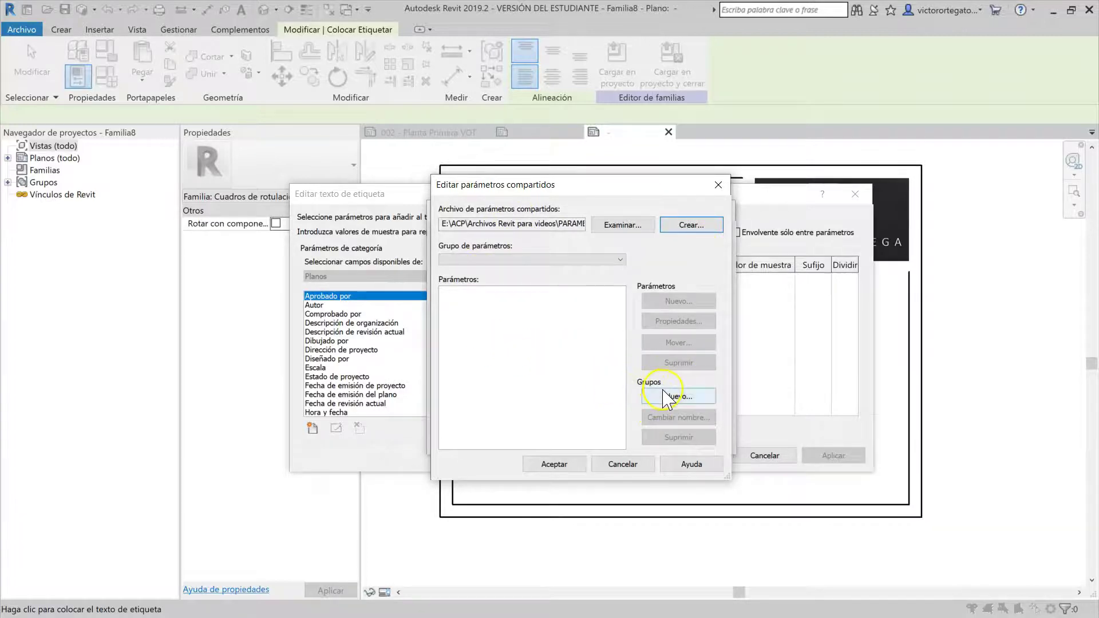
{"action": "left_click", "coordinate": [676, 397]}
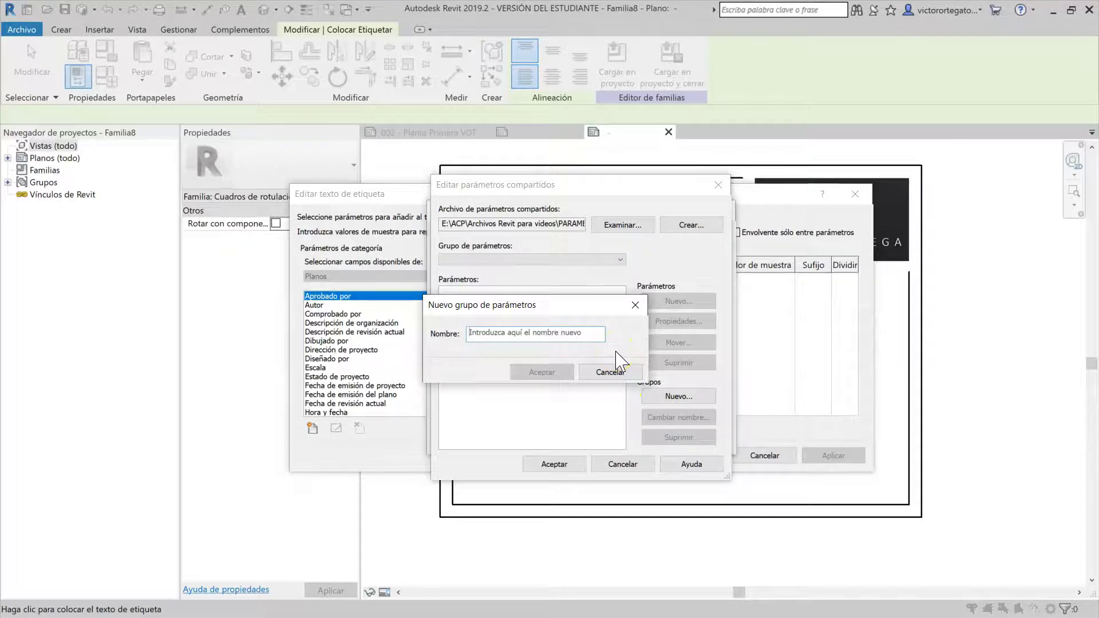
{"action": "type", "text": "INFOMR"}
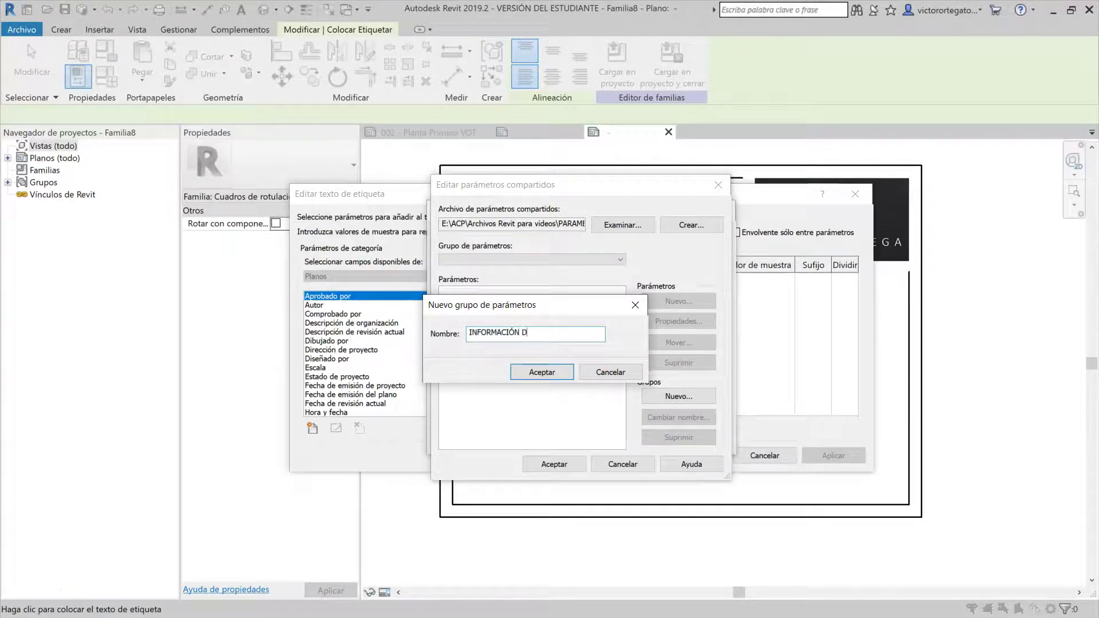
{"action": "key", "text": "Return"}
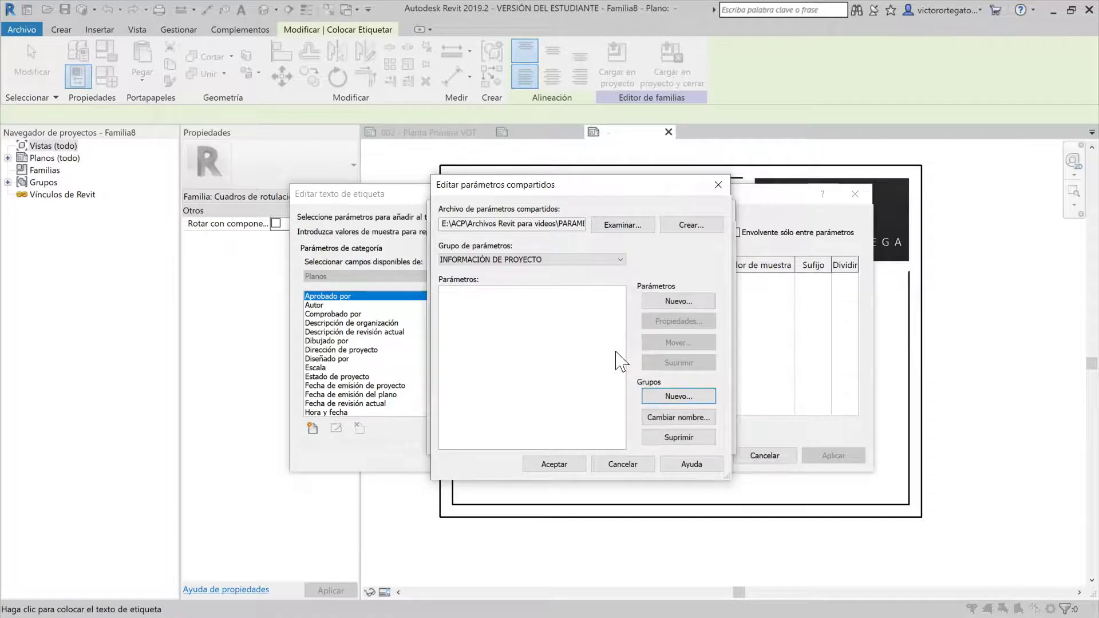
Add a shared parameter BIM Coordinator with discipline Común and parameter type Texto
{"action": "left_click", "coordinate": [667, 300]}
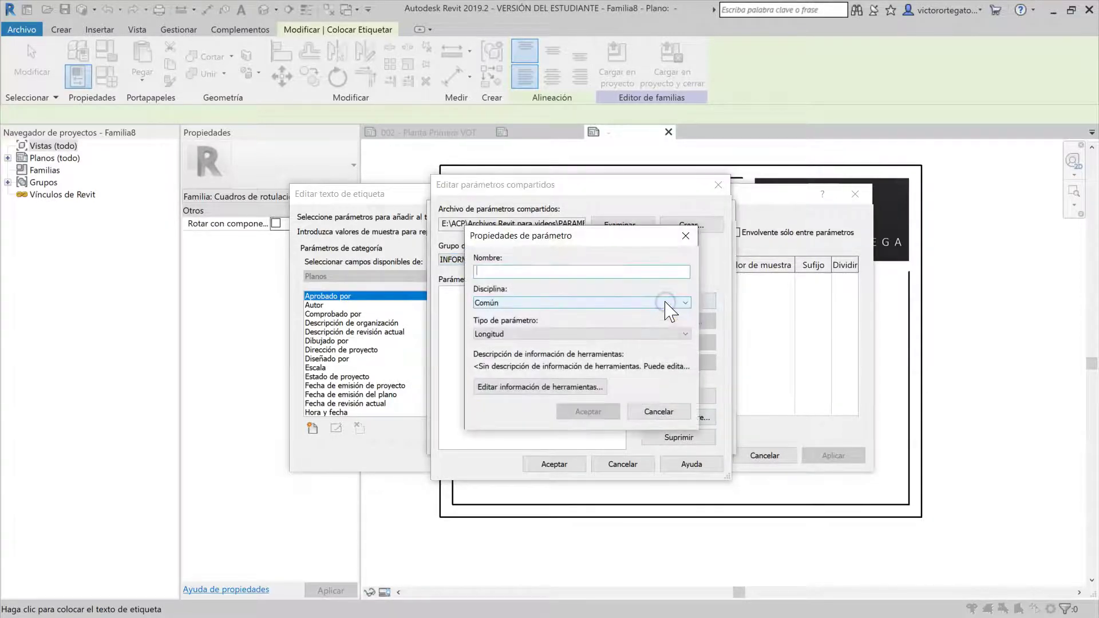
{"action": "type", "text": "BIM Coordinator"}
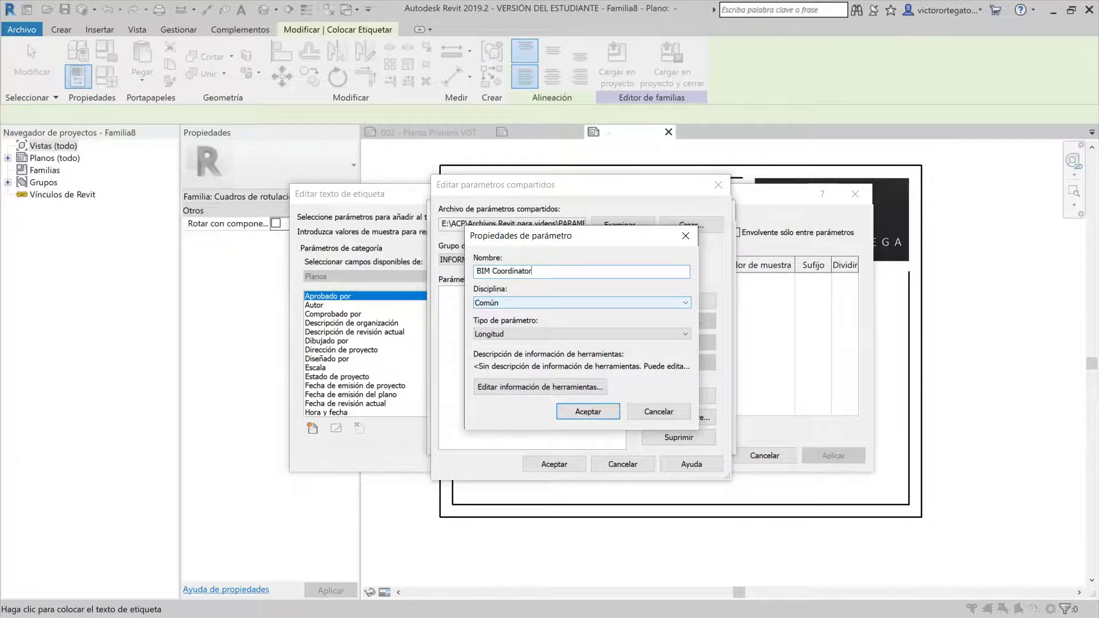
{"action": "left_click", "coordinate": [605, 300]}
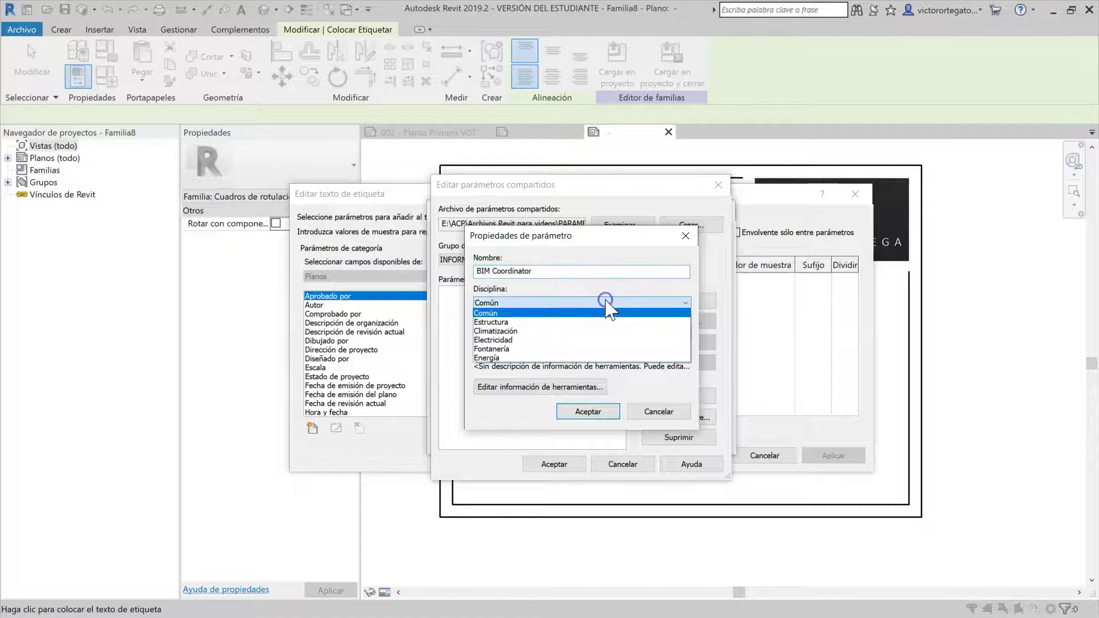
{"action": "left_click", "coordinate": [606, 312]}
{"action": "left_click", "coordinate": [578, 334]}
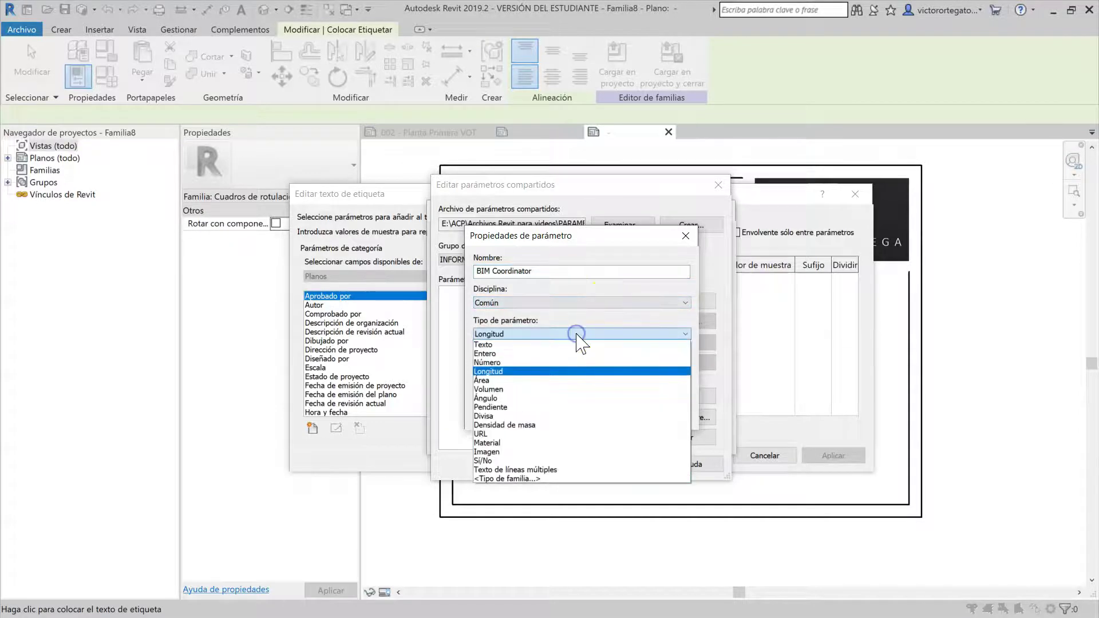
{"action": "left_click", "coordinate": [578, 344]}
{"action": "left_click", "coordinate": [595, 413]}
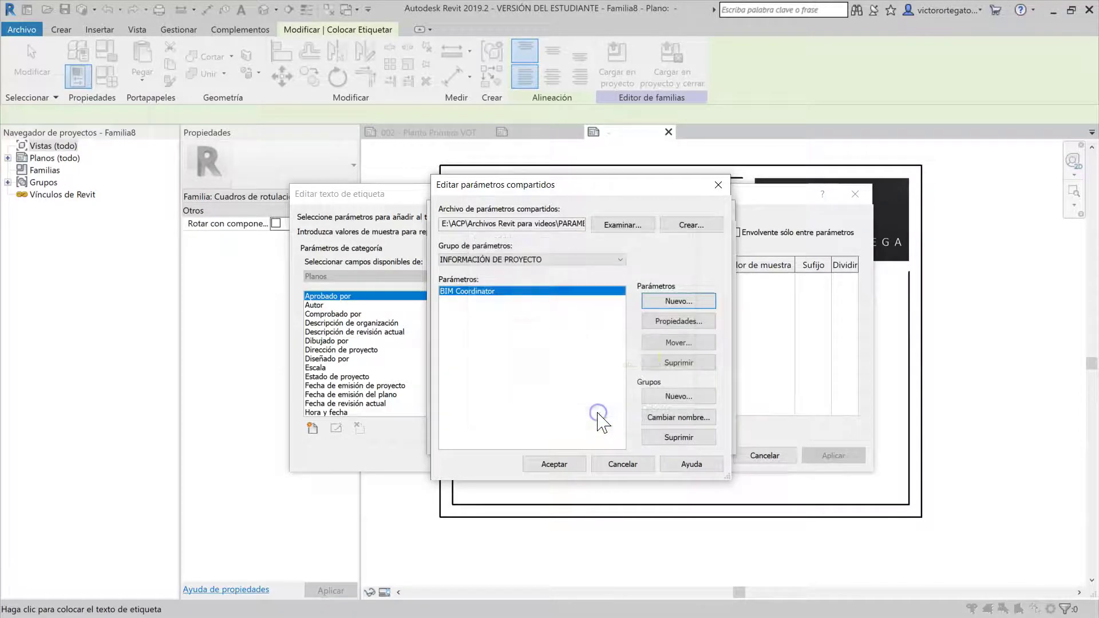
Add a shared parameter BIM Manager with parameter type Texto
{"action": "left_click", "coordinate": [678, 302]}
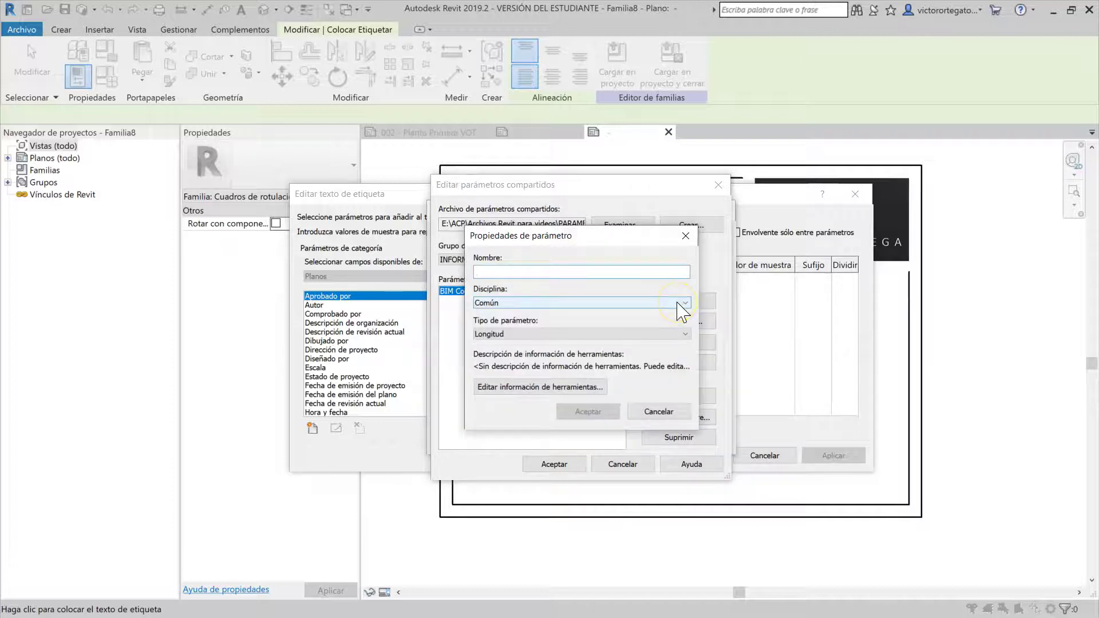
{"action": "type", "text": "BIM Manager"}
{"action": "left_click", "coordinate": [573, 334]}
{"action": "left_click", "coordinate": [569, 345]}
{"action": "left_click", "coordinate": [587, 410]}
Add a shared parameter Calculista Estructuras with parameter type Texto
{"action": "left_click", "coordinate": [661, 308]}
{"action": "type", "text": "Calculista"}
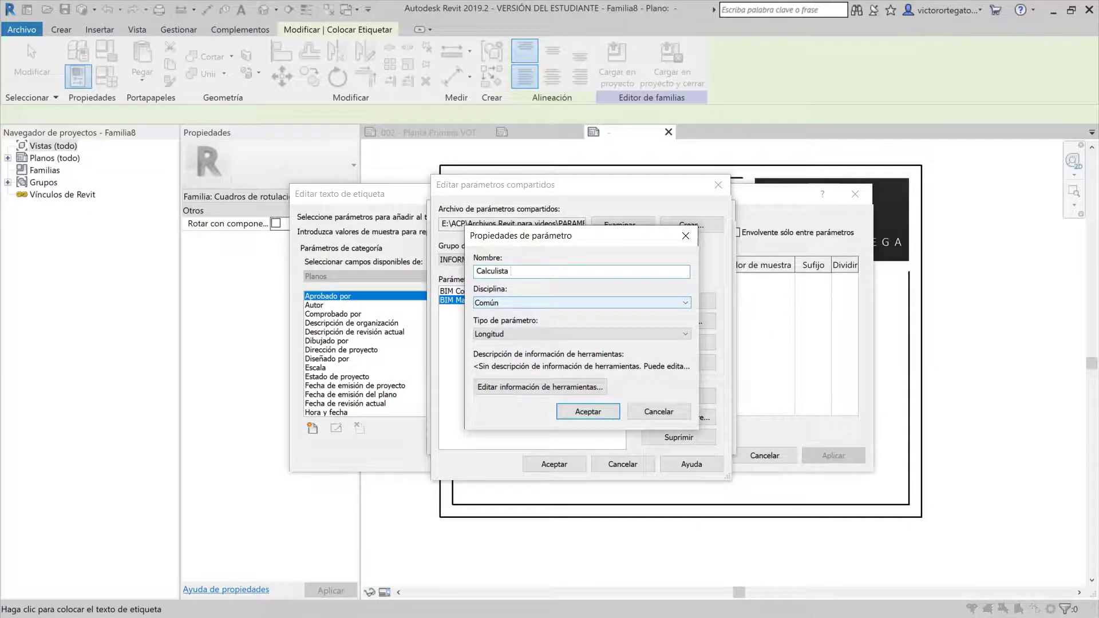
{"action": "left_click", "coordinate": [558, 334]}
{"action": "left_click", "coordinate": [561, 345]}
{"action": "left_click", "coordinate": [588, 412]}
Add a shared parameter Calculista Instalaciones MEP with parameter type Texto
{"action": "left_click", "coordinate": [669, 306]}
{"action": "type", "text": "Calculi"}
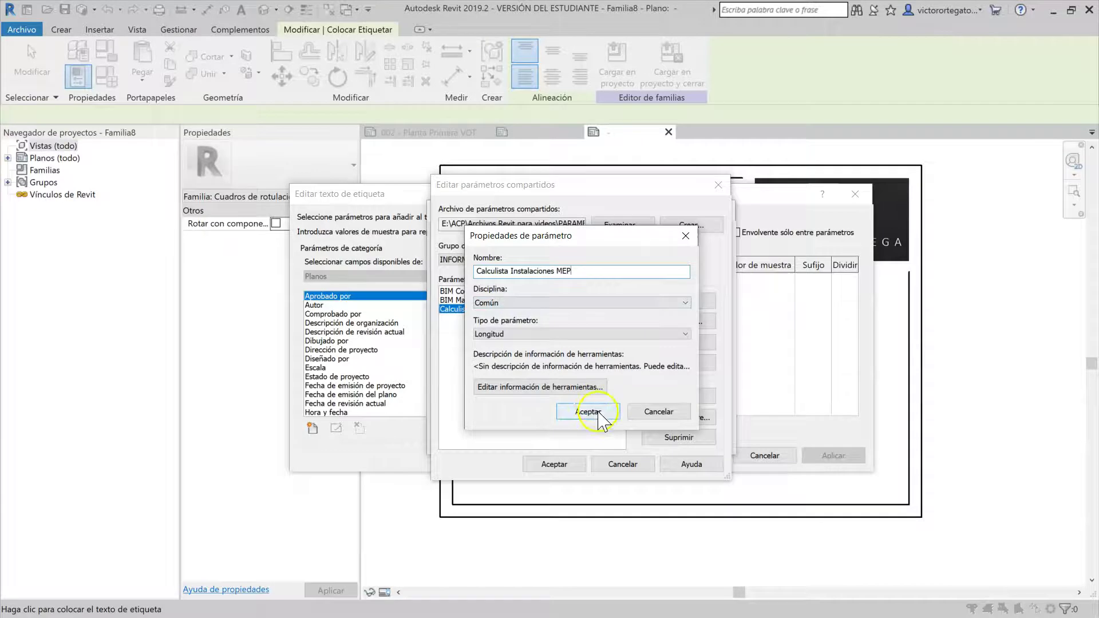
{"action": "left_click", "coordinate": [570, 334]}
{"action": "left_click", "coordinate": [566, 344]}
{"action": "left_click", "coordinate": [597, 411]}
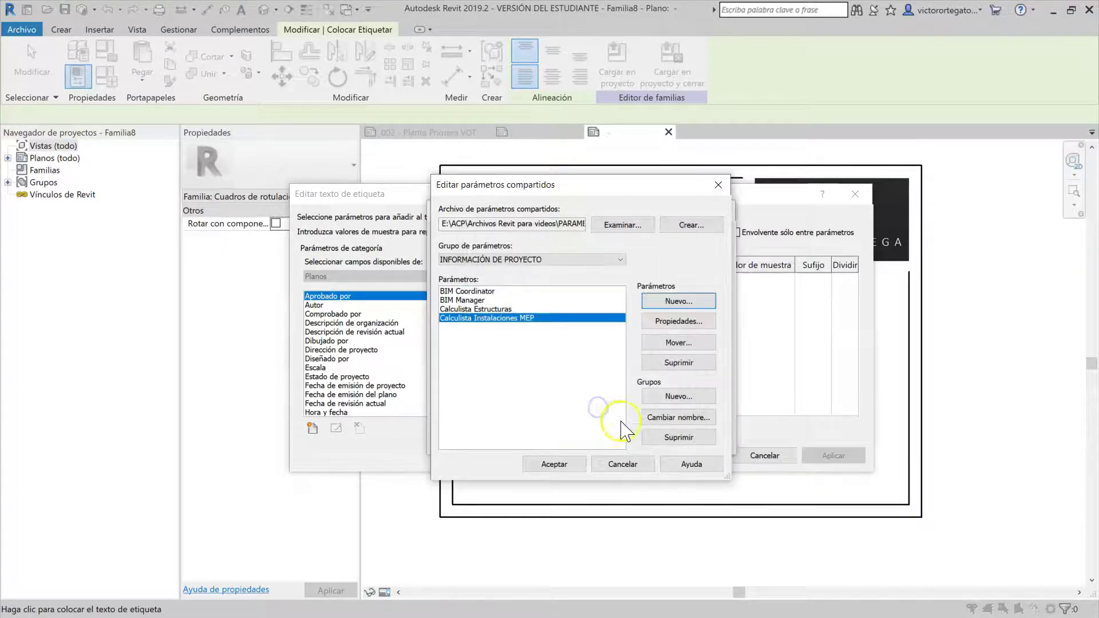
Pick the shared parameter BIM Coordinator and use it as the content of the new label
{"action": "left_click", "coordinate": [554, 463]}
{"action": "left_click", "coordinate": [501, 292]}
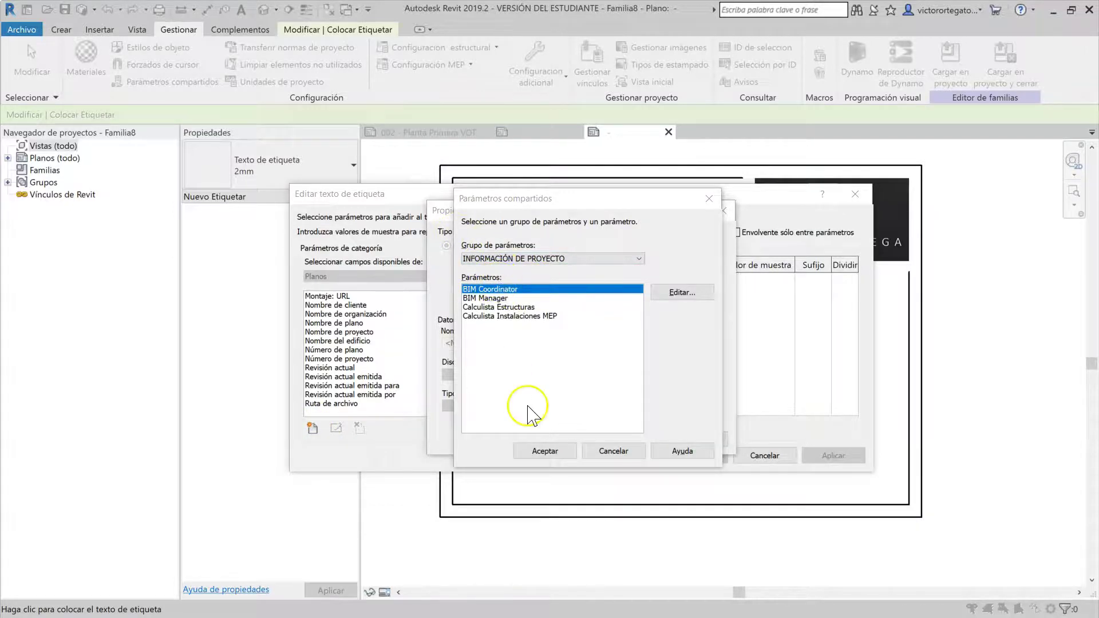
{"action": "left_click", "coordinate": [546, 452]}
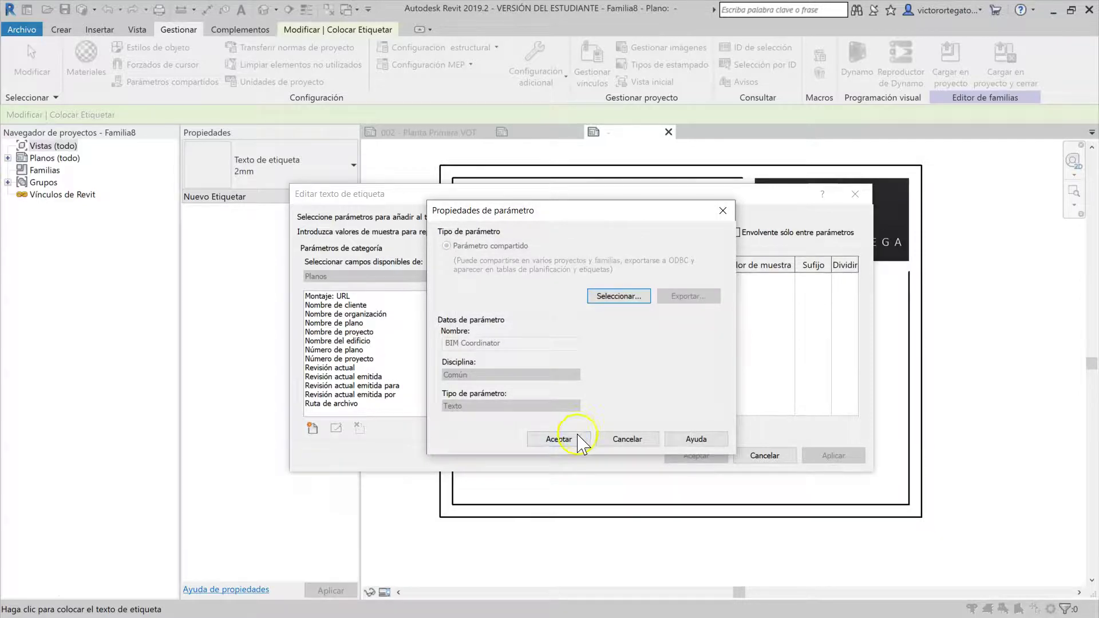
{"action": "left_click", "coordinate": [579, 440]}
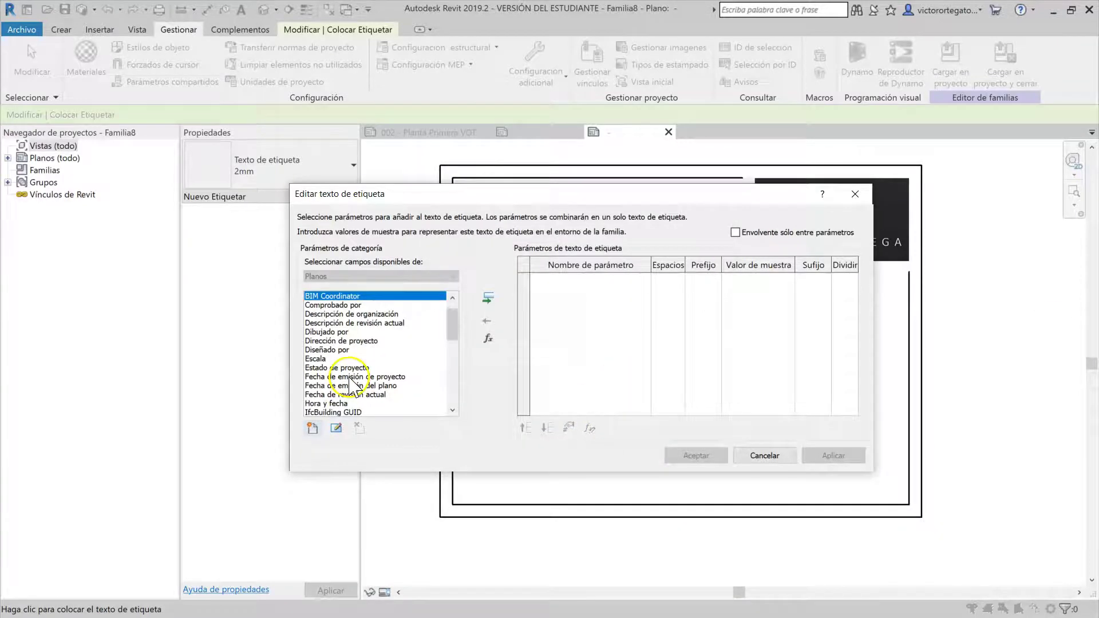
{"action": "double_click", "coordinate": [348, 295]}
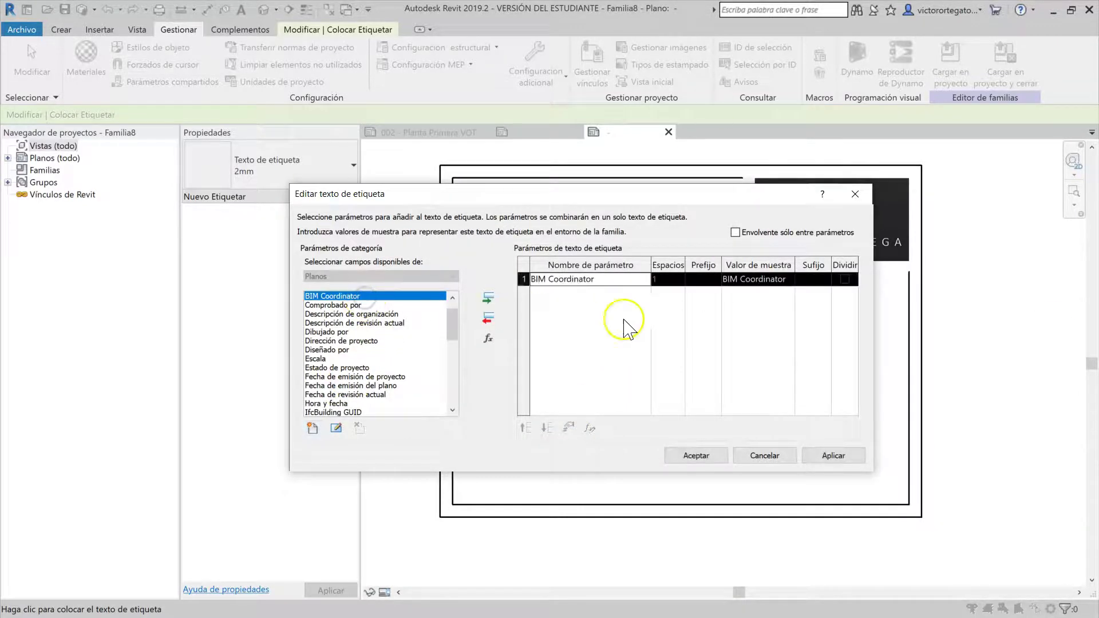
{"action": "left_click", "coordinate": [696, 457]}
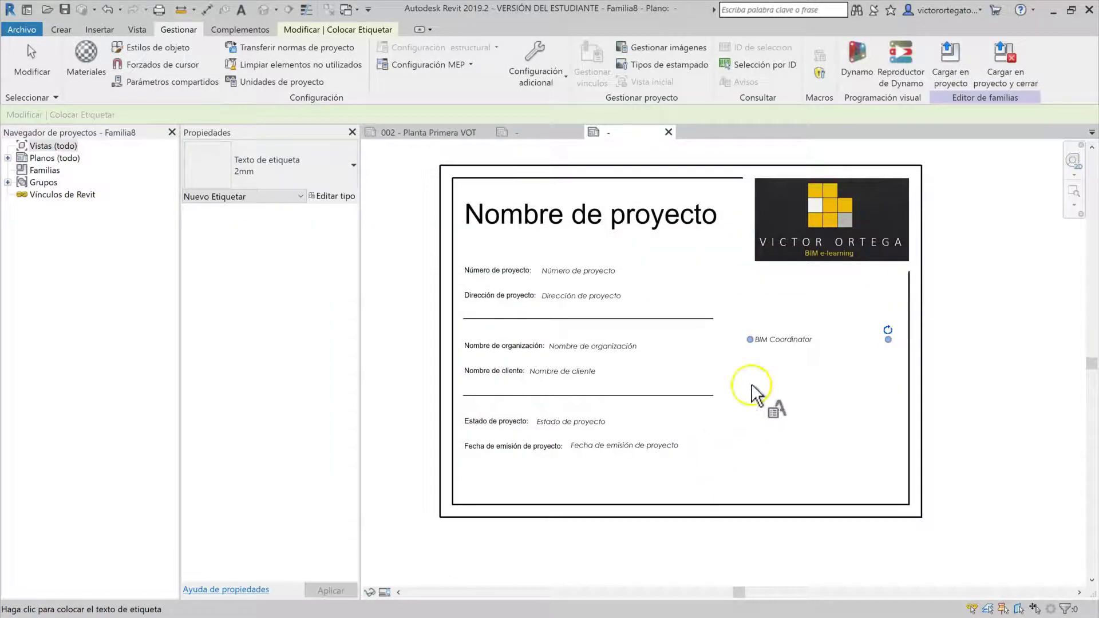
Copy the BIM Coordinator label straight down, directly below the original
{"action": "scroll", "coordinate": [774, 345], "scroll_direction": "up", "scroll_amount": 1}
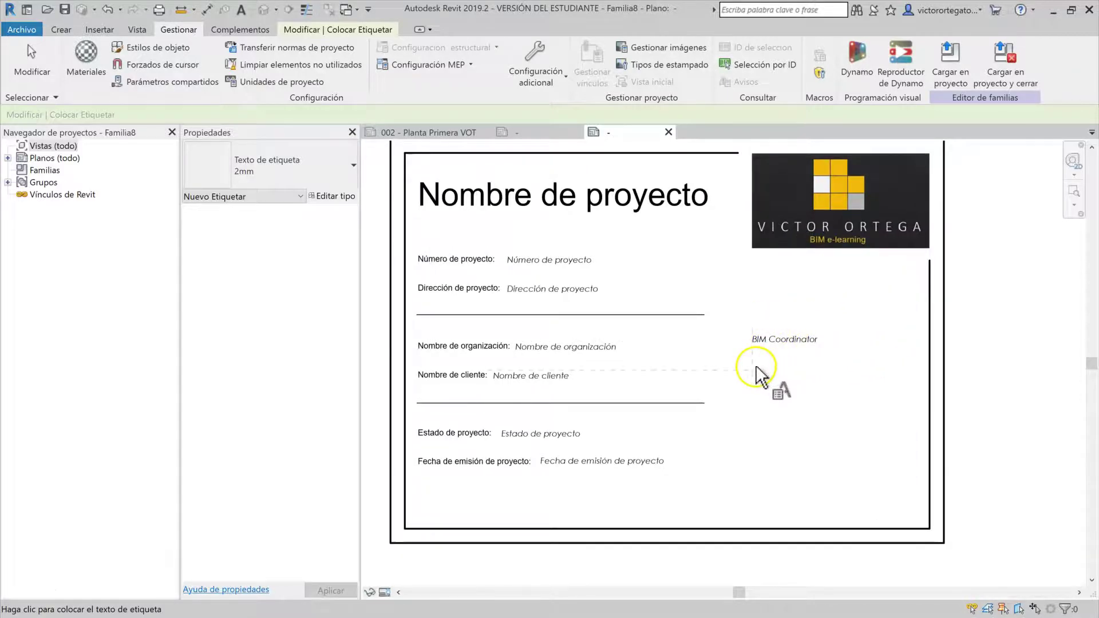
{"action": "key", "text": "Escape"}
{"action": "key", "text": "c"}
{"action": "key", "text": "c"}
{"action": "left_click", "coordinate": [791, 341]}
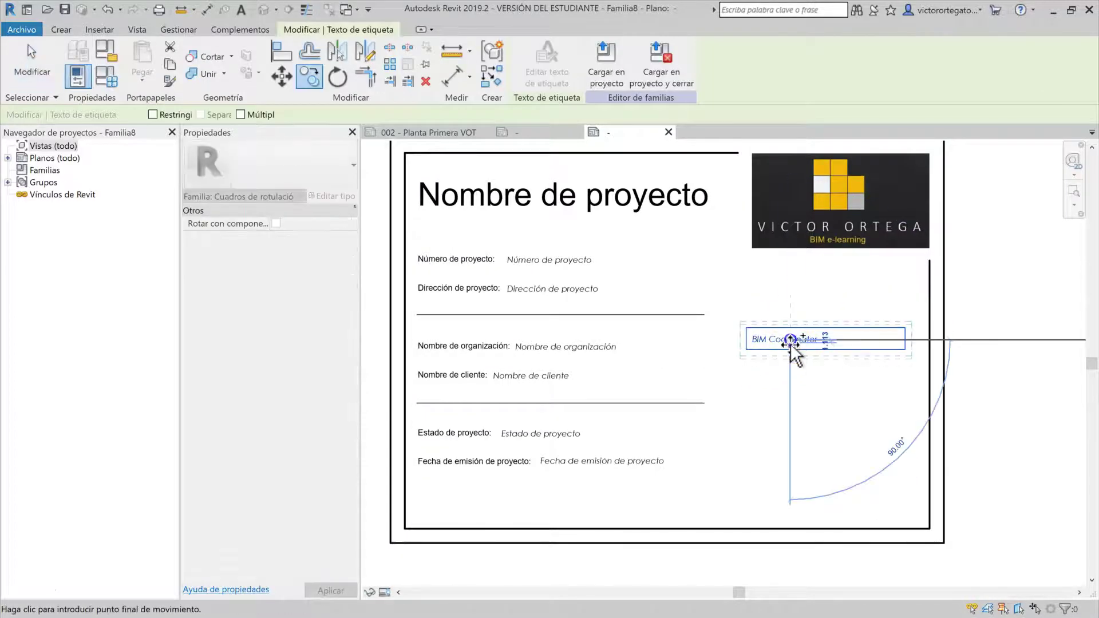
{"action": "key", "text": "Escape"}
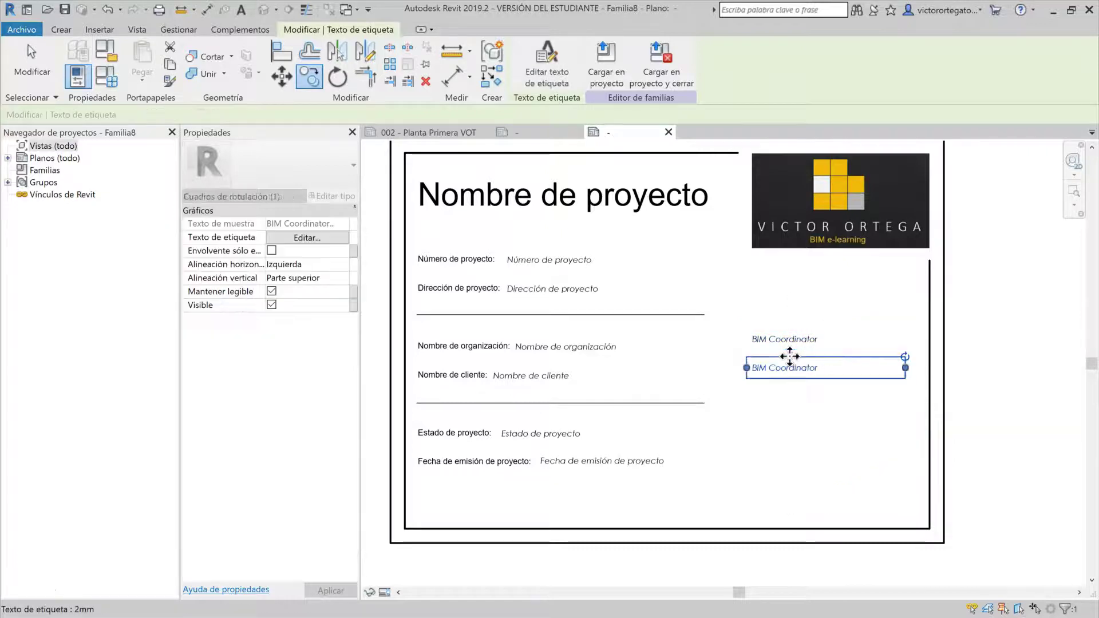
Bring in the shared parameter BIM Manager and use it to replace BIM Coordinator in the copied label
{"action": "left_click", "coordinate": [546, 63]}
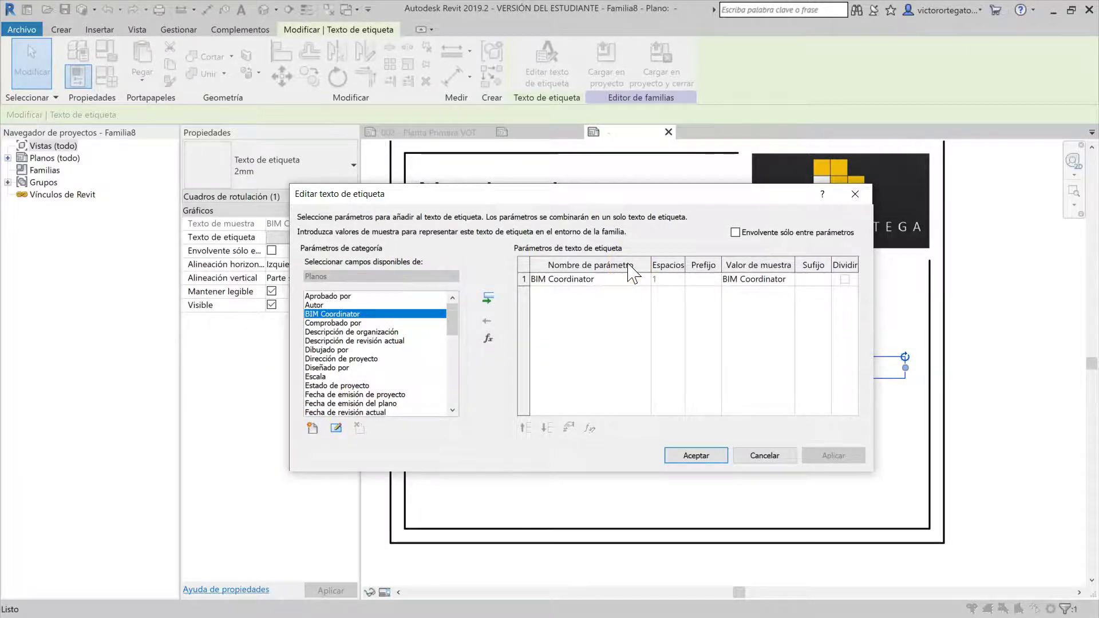
{"action": "left_click", "coordinate": [313, 431]}
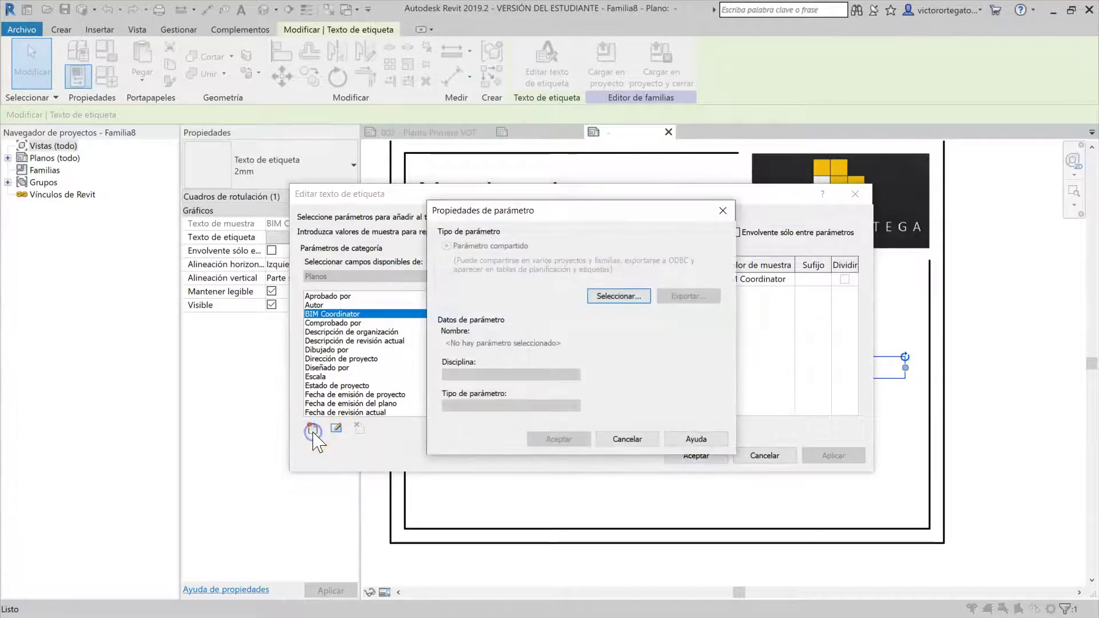
{"action": "left_click", "coordinate": [633, 294]}
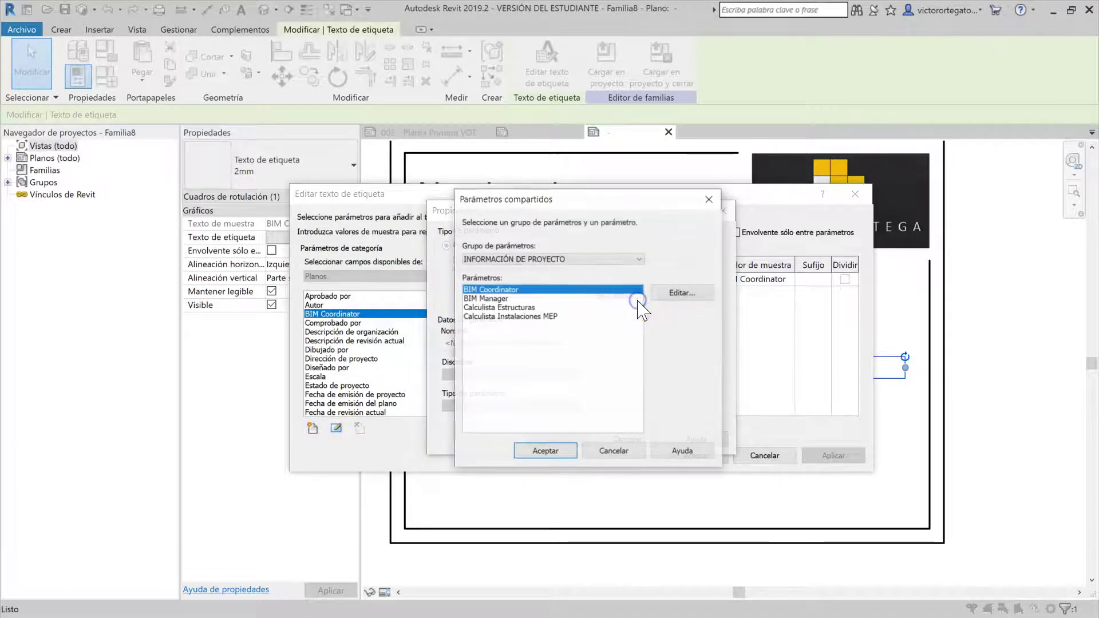
{"action": "left_click", "coordinate": [485, 298]}
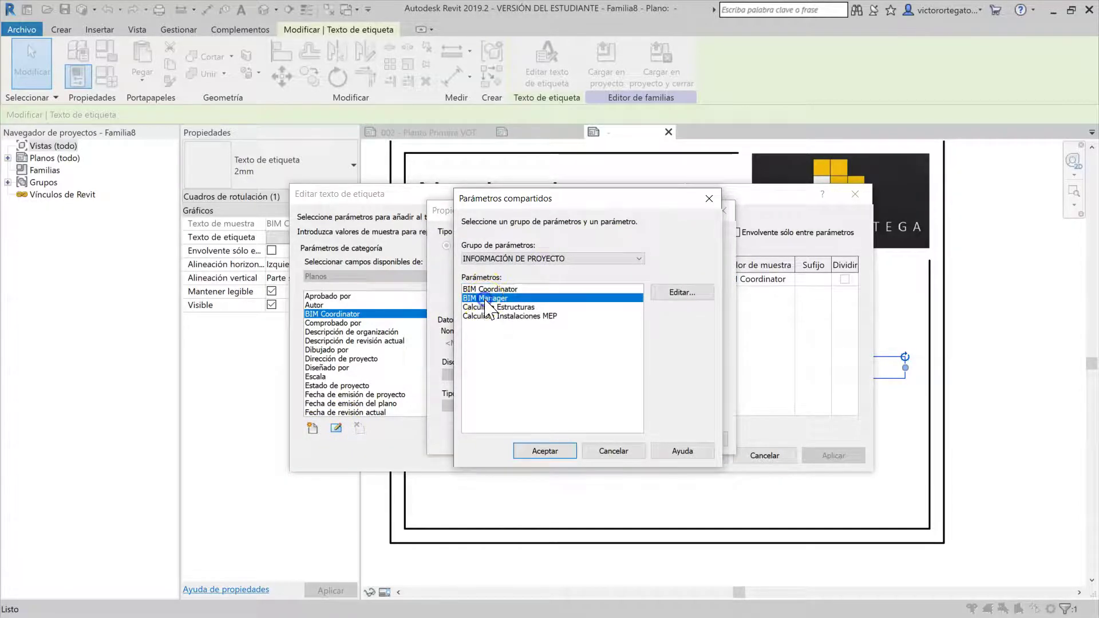
{"action": "left_click", "coordinate": [546, 451]}
{"action": "left_click", "coordinate": [559, 439]}
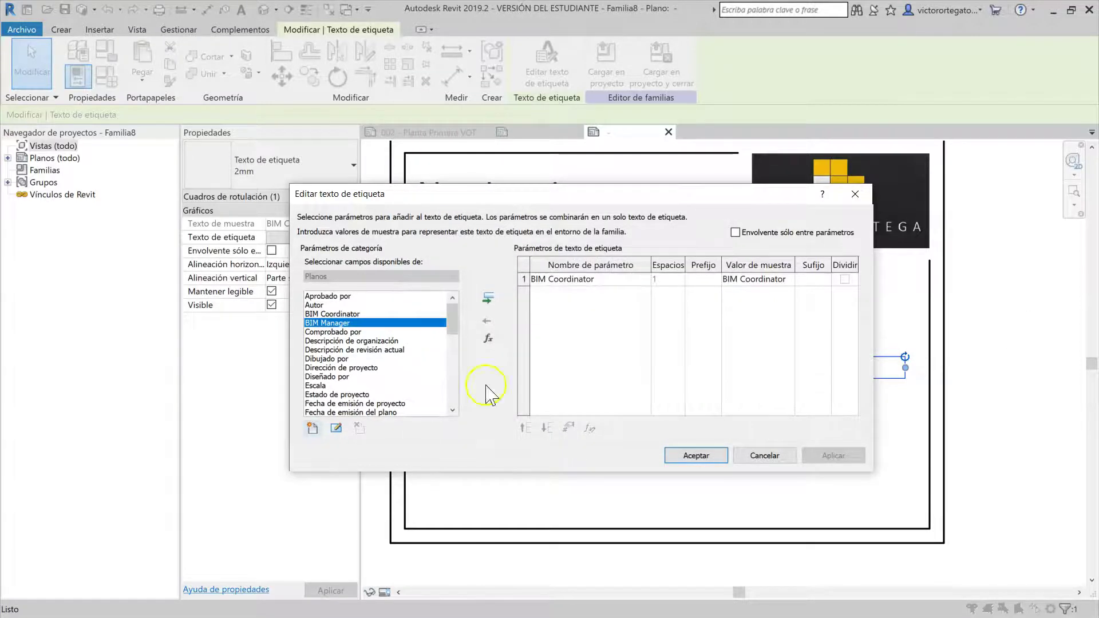
{"action": "left_click", "coordinate": [487, 299]}
{"action": "left_click", "coordinate": [567, 280]}
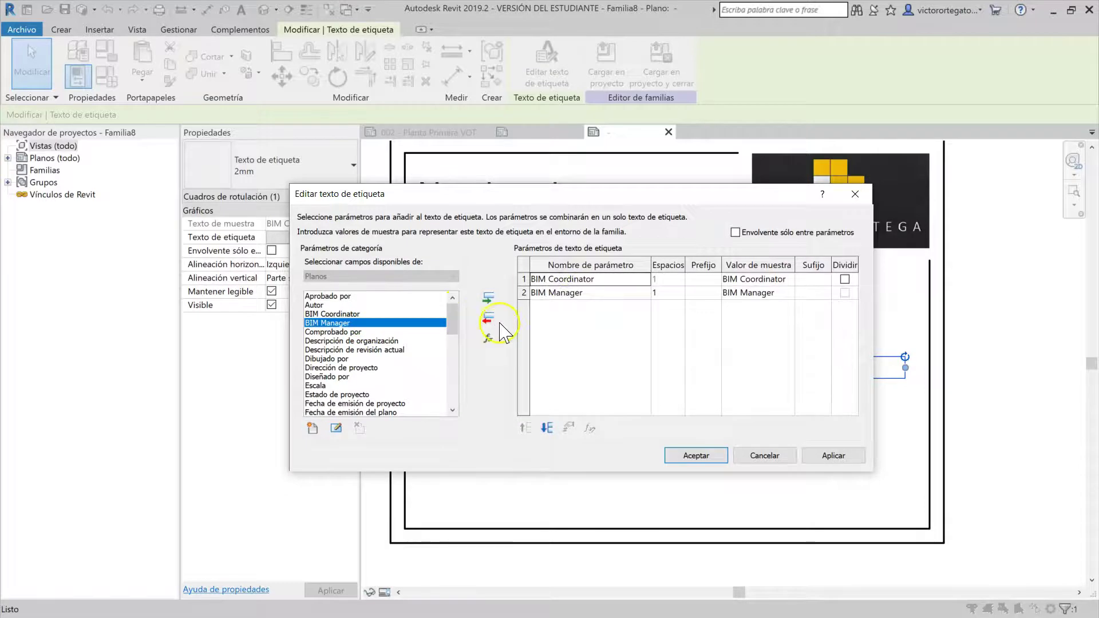
{"action": "left_click", "coordinate": [487, 318]}
{"action": "left_click", "coordinate": [696, 455]}
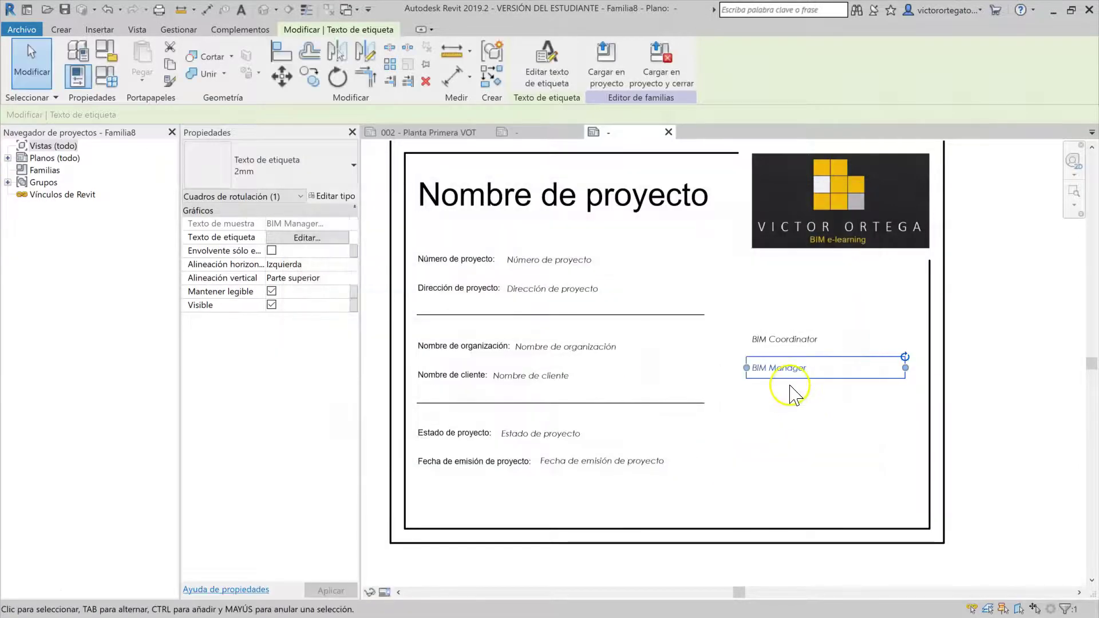
Copy the BIM Manager label 10 mm straight down
{"action": "left_click_drag", "start_coordinate": [787, 378], "coordinate": [792, 395]}
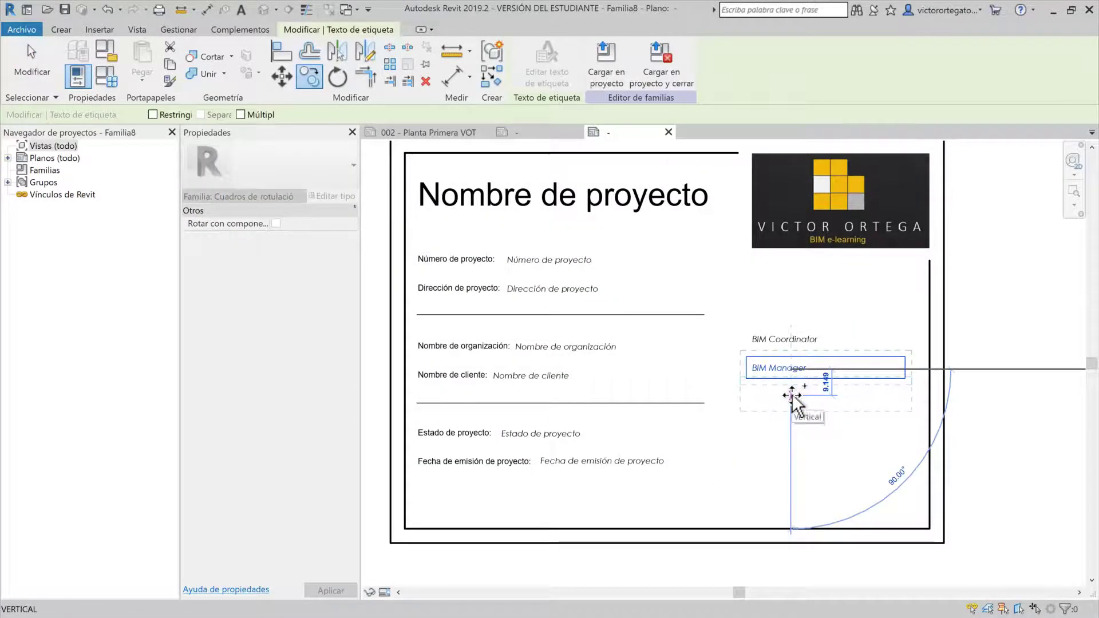
{"action": "type", "text": "10"}
{"action": "key", "text": "Return"}
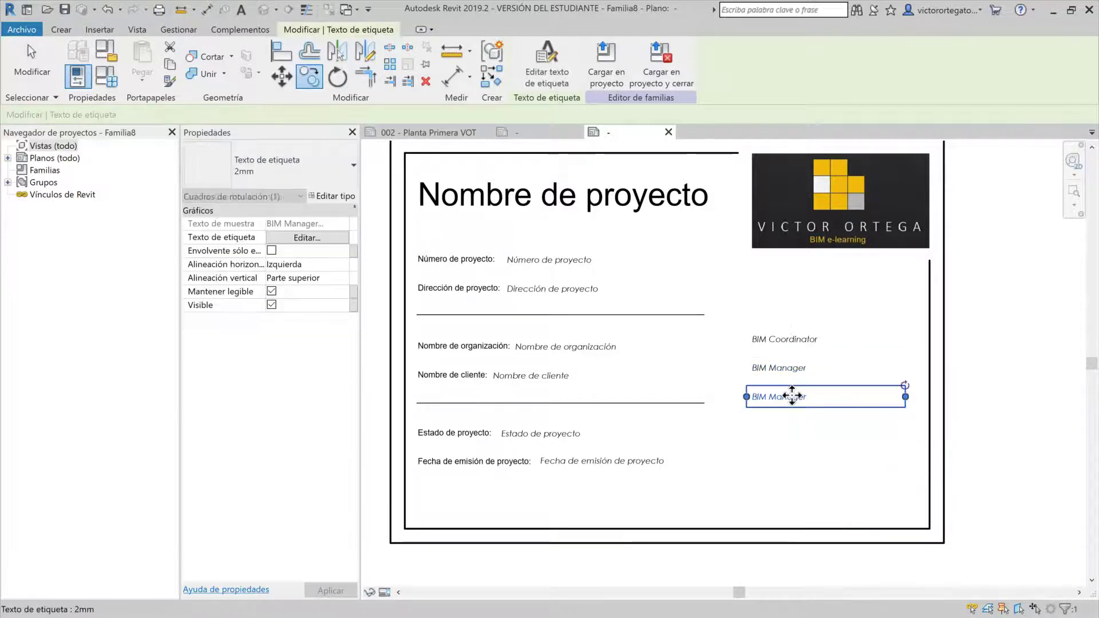
Bring in the shared parameter Calculista Estructuras and use it to replace BIM Manager in the lowest label
{"action": "left_click", "coordinate": [547, 65]}
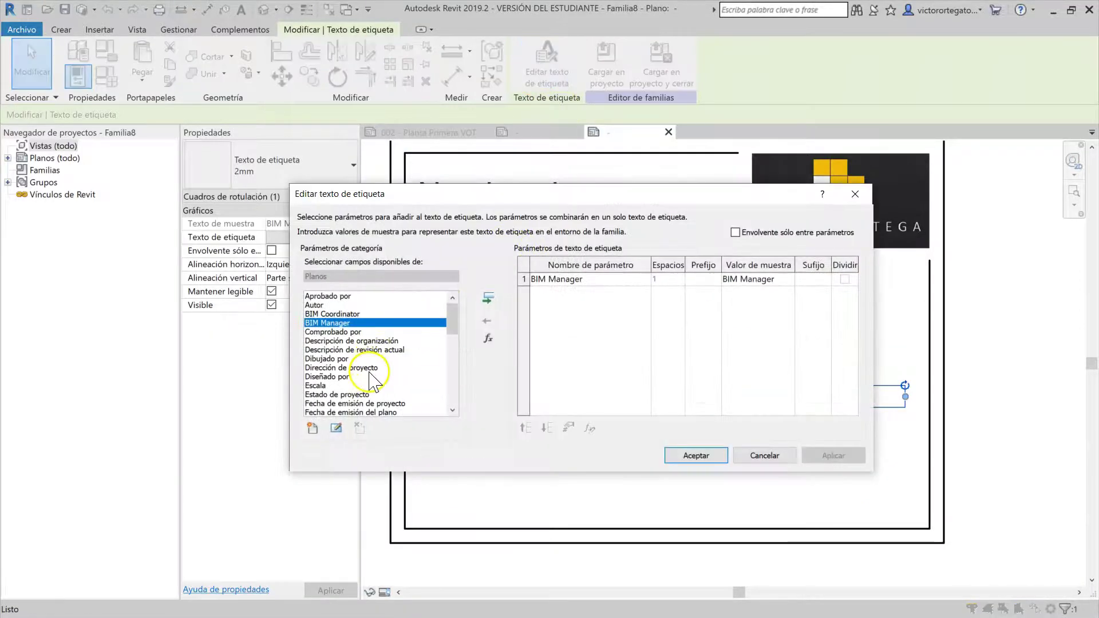
{"action": "left_click", "coordinate": [312, 428]}
{"action": "left_click", "coordinate": [630, 293]}
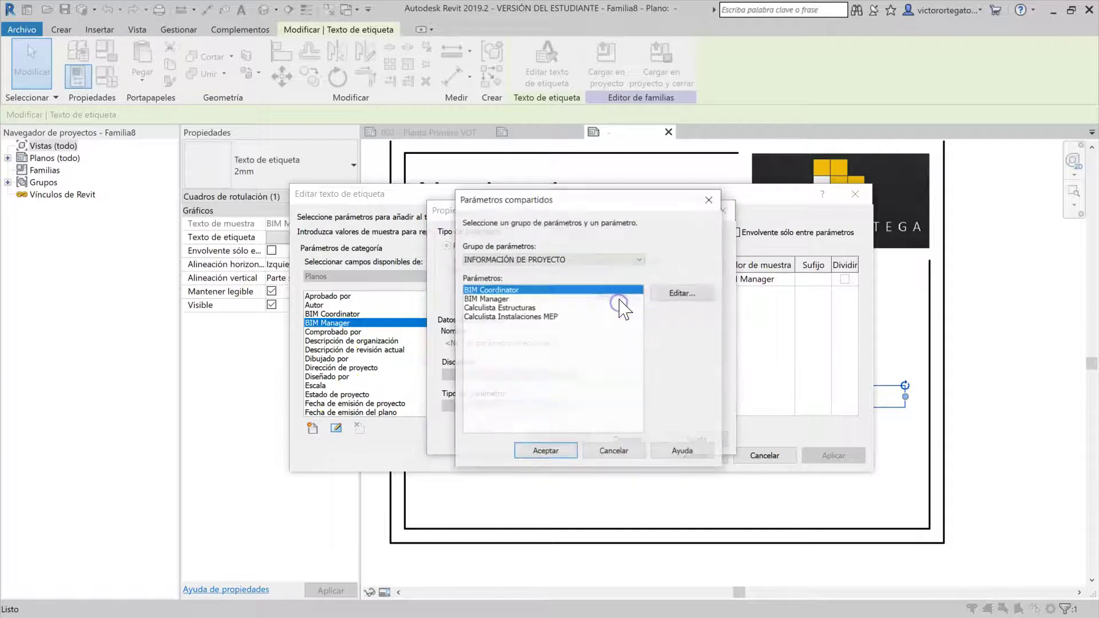
{"action": "left_click", "coordinate": [504, 308]}
{"action": "left_click", "coordinate": [545, 451]}
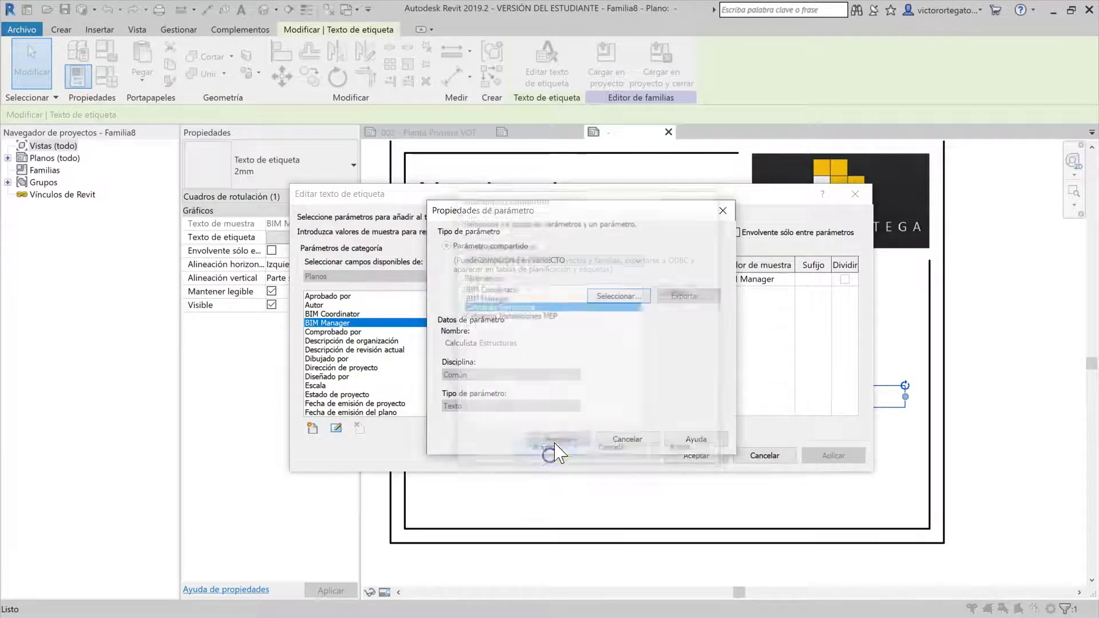
{"action": "left_click", "coordinate": [558, 439]}
{"action": "left_click", "coordinate": [572, 279]}
{"action": "left_click", "coordinate": [487, 318]}
{"action": "left_click", "coordinate": [725, 455]}
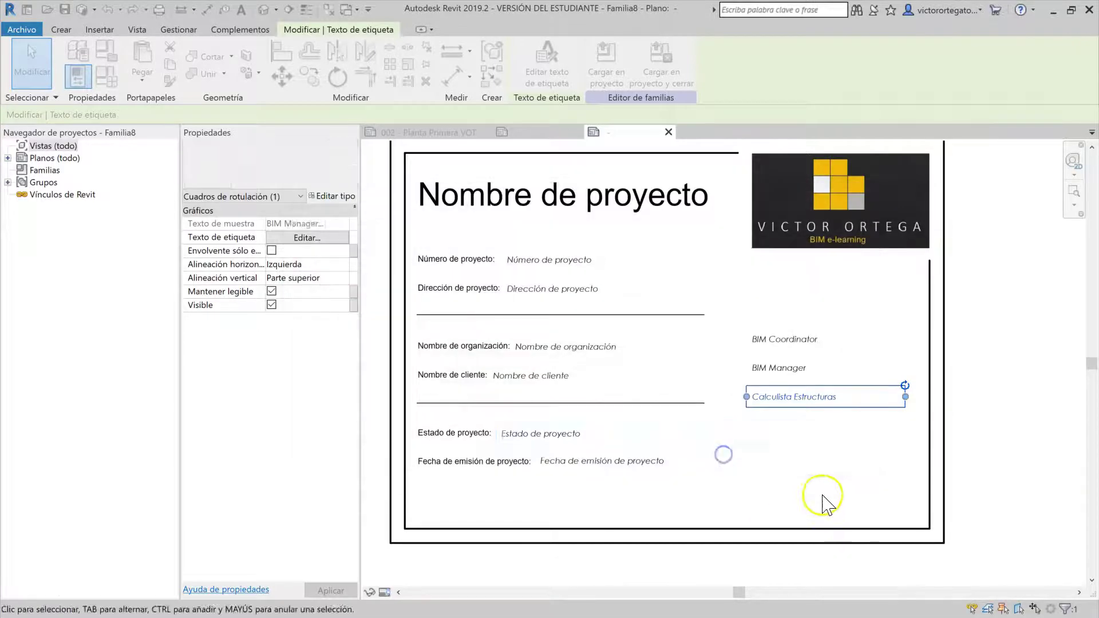
Copy the Calculista Estructuras label 10 mm straight down
{"action": "key", "text": "c"}
{"action": "key", "text": "o"}
{"action": "left_click", "coordinate": [786, 403]}
{"action": "type", "text": "10"}
{"action": "key", "text": "Return"}
{"action": "key", "text": "Escape"}
Bring in the shared parameter Calculista Instalaciones MEP and use it to replace Calculista Estructuras in the lowest label
{"action": "left_click", "coordinate": [813, 427]}
{"action": "left_click", "coordinate": [546, 63]}
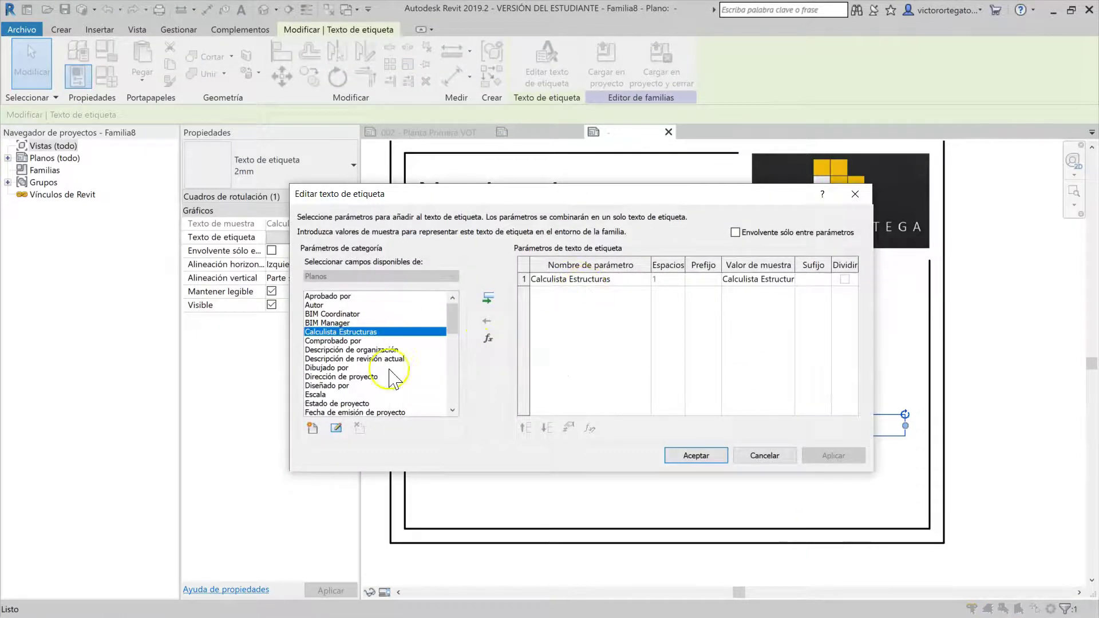
{"action": "left_click", "coordinate": [312, 427]}
{"action": "left_click", "coordinate": [602, 296]}
{"action": "left_click", "coordinate": [533, 314]}
{"action": "left_click", "coordinate": [549, 456]}
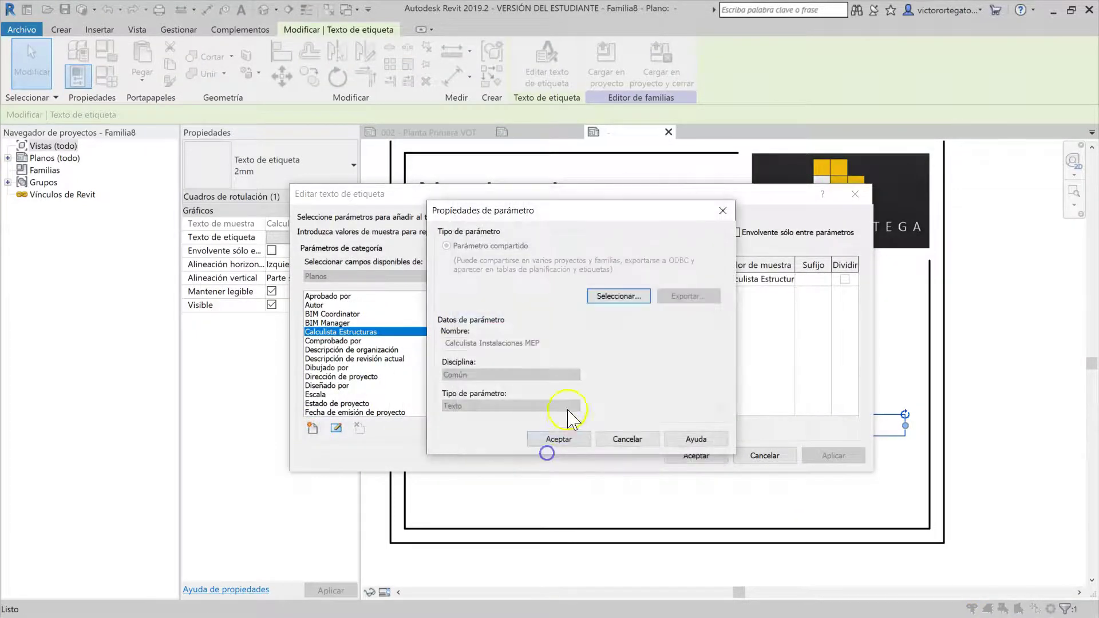
{"action": "left_click", "coordinate": [558, 439]}
{"action": "left_click", "coordinate": [496, 319]}
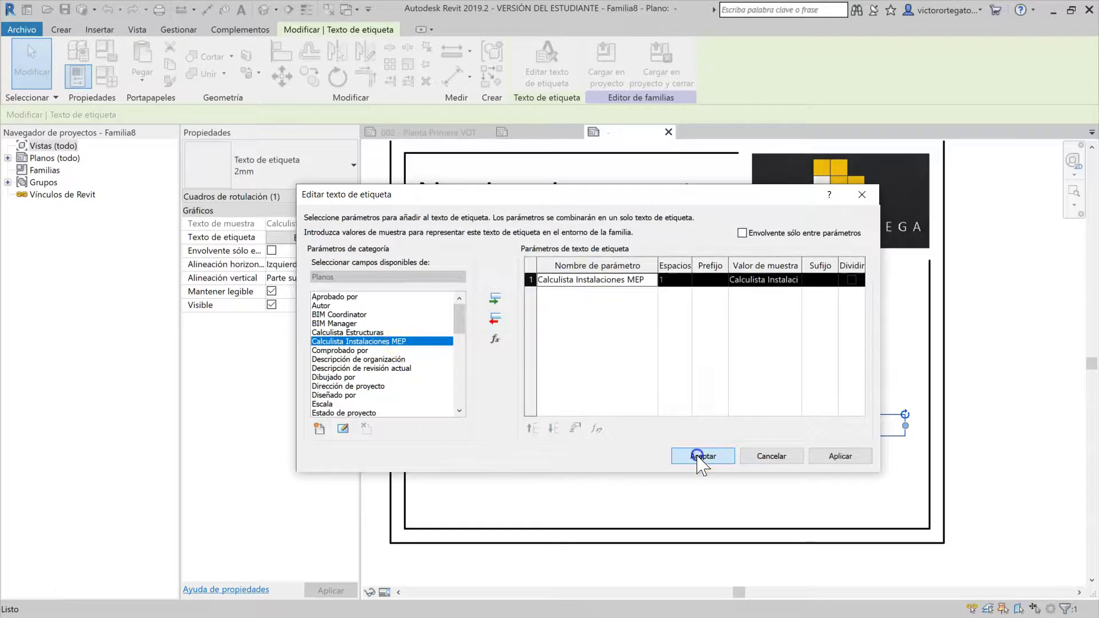
{"action": "left_click", "coordinate": [703, 456]}
{"action": "left_click", "coordinate": [848, 466]}
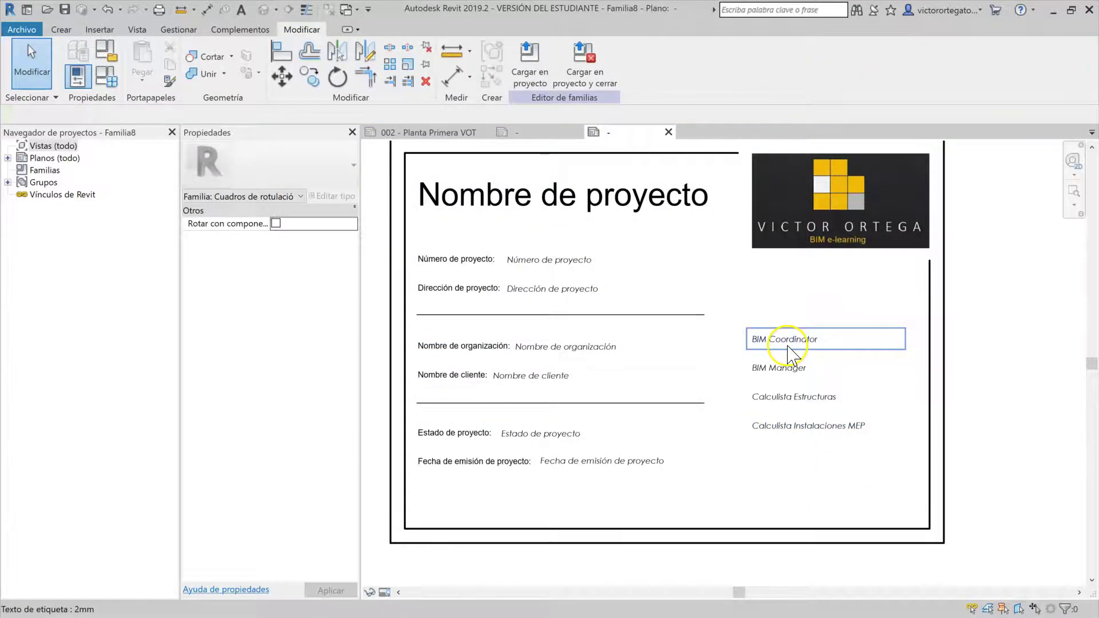
Move the four BIM and Calculista labels together to the right, outside the title block frame
{"action": "left_click", "coordinate": [787, 346]}
{"action": "left_click", "coordinate": [790, 369], "text": "ctrl"}
{"action": "left_click", "coordinate": [802, 398], "text": "ctrl"}
{"action": "scroll", "coordinate": [802, 398], "scroll_direction": "down", "scroll_amount": 1}
{"action": "left_click", "coordinate": [841, 421], "text": "ctrl"}
{"action": "left_click_drag", "start_coordinate": [843, 421], "coordinate": [999, 402]}
{"action": "left_click", "coordinate": [850, 457]}
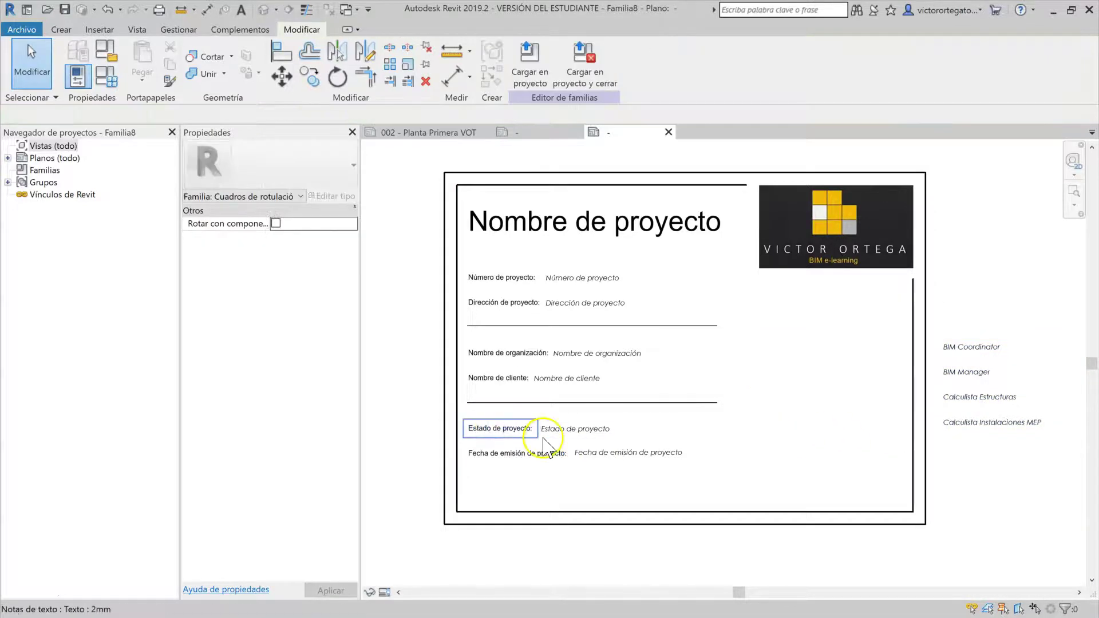
Copy the Estado de proyecto text note beside the BIM Coordinator label and change its text to "BIM Coordinator:"
{"action": "left_click", "coordinate": [514, 429]}
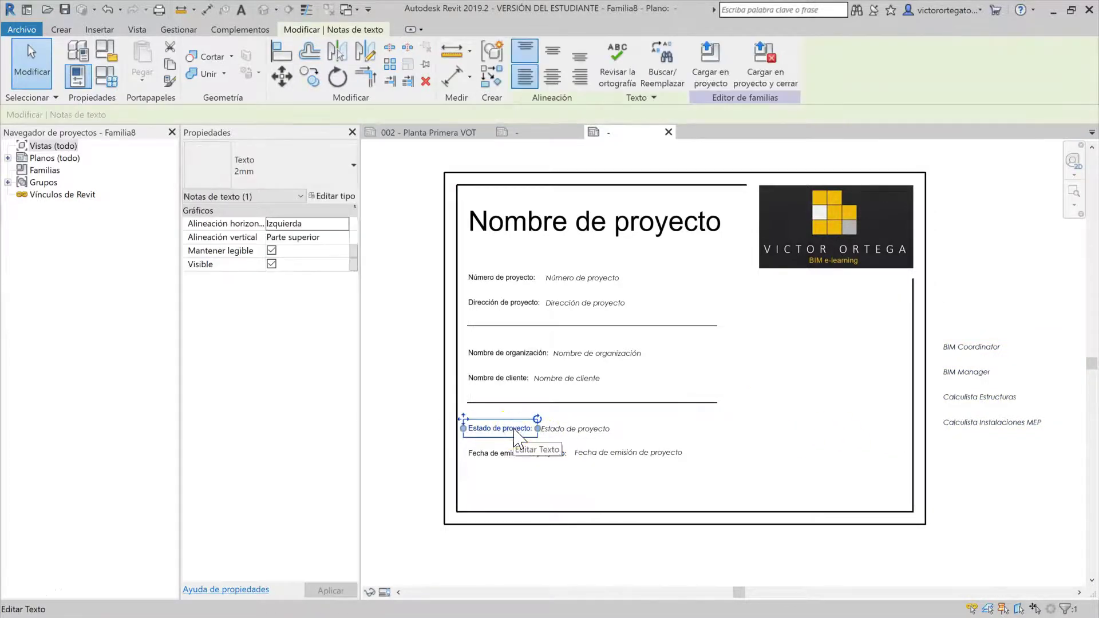
{"action": "key", "text": "c"}
{"action": "key", "text": "o"}
{"action": "left_click", "coordinate": [513, 430]}
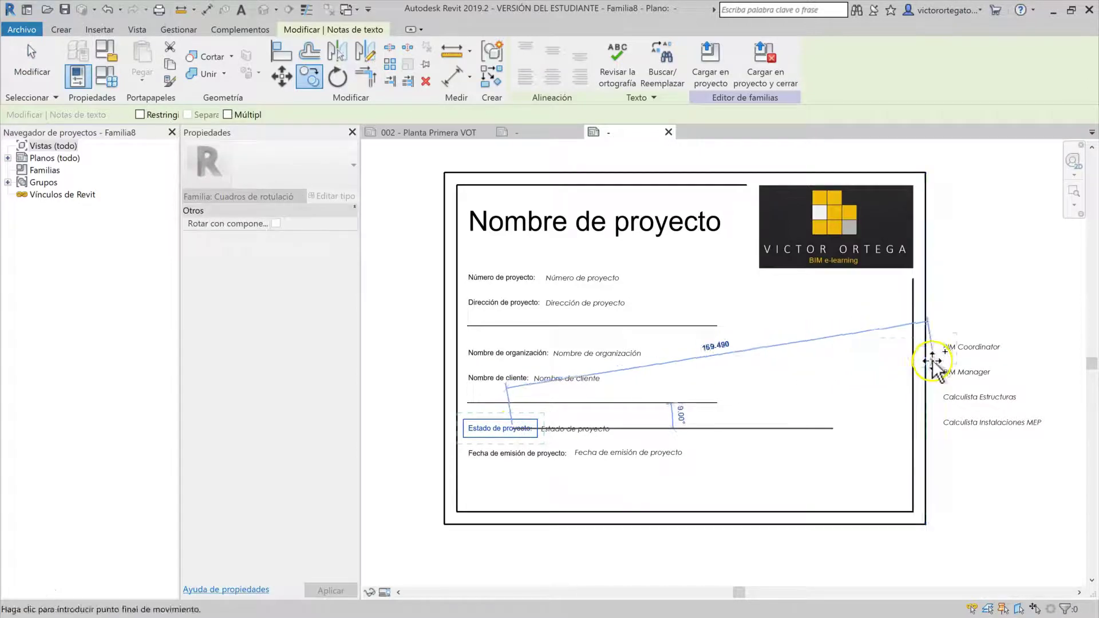
{"action": "scroll", "coordinate": [932, 361], "scroll_direction": "up", "scroll_amount": 3}
{"action": "left_click", "coordinate": [695, 336]}
{"action": "double_click", "coordinate": [677, 338]}
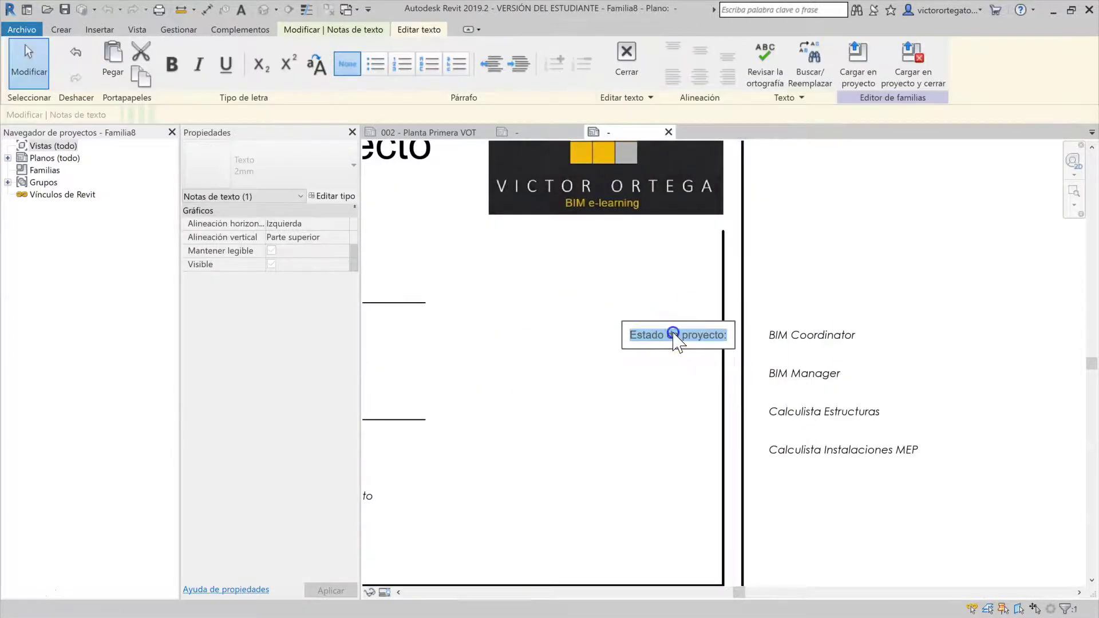
{"action": "type", "text": "BIM Coordinator:"}
{"action": "left_click", "coordinate": [670, 299]}
Copy the BIM Coordinator text note down beside the BIM Manager label and change it to "BIM Manager:"
{"action": "key", "text": "c"}
{"action": "key", "text": "o"}
{"action": "left_click", "coordinate": [669, 335]}
{"action": "left_click", "coordinate": [670, 374]}
{"action": "double_click", "coordinate": [702, 373]}
{"action": "left_click", "coordinate": [618, 378]}
{"action": "double_click", "coordinate": [706, 369]}
{"action": "type", "text": "Manager"}
{"action": "left_click", "coordinate": [671, 438]}
Copy the BIM Manager text note down beside the Calculista Estructuras label and change it to "Calculista Estructuras:"
{"action": "key", "text": "c"}
{"action": "key", "text": "o"}
{"action": "left_click", "coordinate": [670, 374]}
{"action": "left_click", "coordinate": [670, 411]}
{"action": "double_click", "coordinate": [671, 412]}
{"action": "type", "text": "Calcucclista Estructuras:"}
{"action": "left_click", "coordinate": [641, 455]}
{"action": "key", "text": "BackSpace"}
{"action": "key", "text": "BackSpace"}
{"action": "key", "text": "BackSpace"}
{"action": "key", "text": "BackSpace"}
{"action": "type", "text": "lico"}
Change the text note beside the Calculista Instalaciones MEP label to "Calculista Instalaciones MEP:"
{"action": "left_click", "coordinate": [682, 450]}
{"action": "double_click", "coordinate": [694, 452]}
{"action": "type", "text": "Instalaciones MEP"}
Move the BIM Manager and BIM Coordinator labels left, close to their text notes
{"action": "scroll", "coordinate": [843, 412], "scroll_direction": "up", "scroll_amount": 2}
{"action": "left_click", "coordinate": [817, 358]}
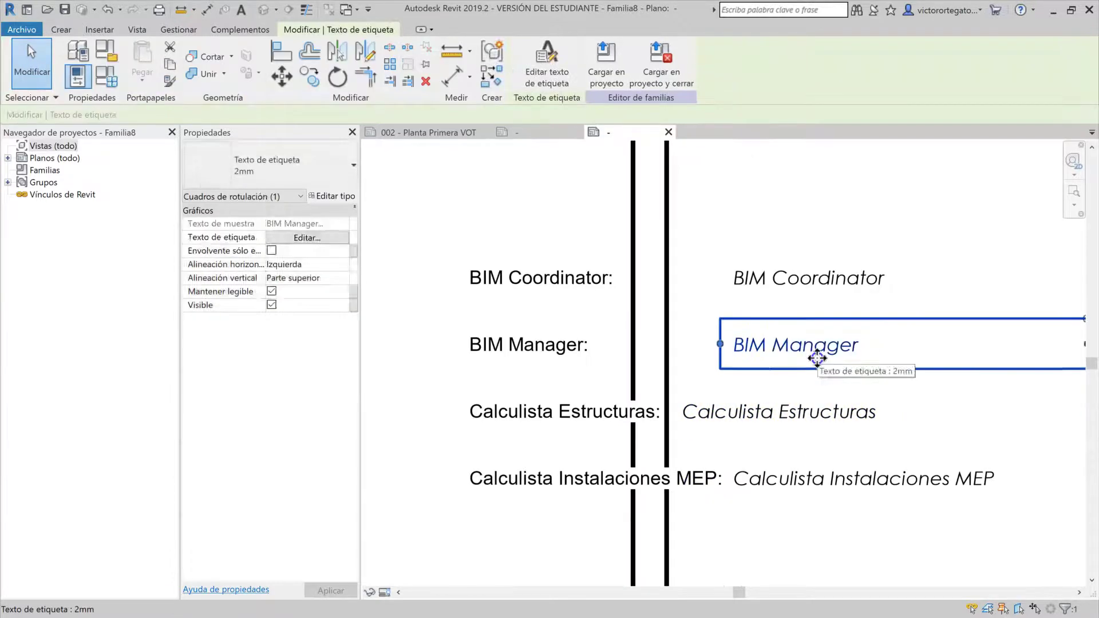
{"action": "left_click_drag", "start_coordinate": [817, 358], "coordinate": [700, 358]}
{"action": "left_click", "coordinate": [802, 284]}
{"action": "left_click_drag", "start_coordinate": [726, 284], "coordinate": [626, 285]}
Move all the BIM and Calculista notes and labels together inside the frame, below the logo
{"action": "scroll", "coordinate": [705, 319], "scroll_direction": "down", "scroll_amount": 3}
{"action": "left_click_drag", "start_coordinate": [567, 255], "coordinate": [918, 447]}
{"action": "middle_click_drag", "start_coordinate": [726, 379], "coordinate": [868, 414]}
{"action": "left_click_drag", "start_coordinate": [868, 414], "coordinate": [723, 435]}
Remove the lower separator line and move the Estado de proyecto and Fecha de emisión de proyecto rows up below the client row
{"action": "left_click_drag", "start_coordinate": [530, 477], "coordinate": [429, 425]}
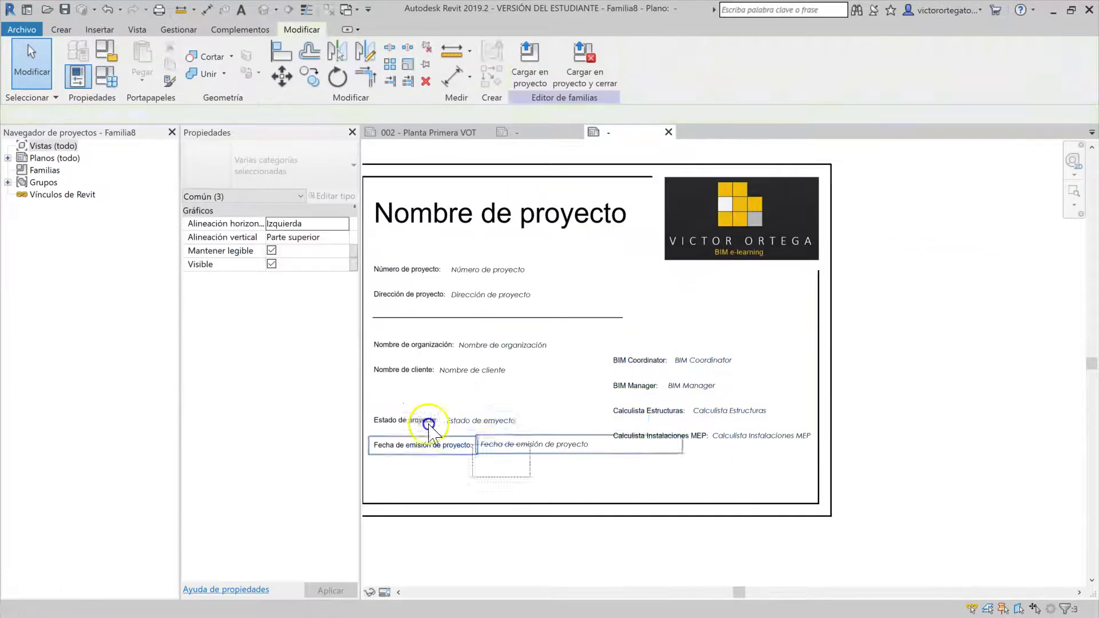
{"action": "key", "text": "Up"}
{"action": "key", "text": "Up"}
{"action": "key", "text": "Up"}
{"action": "key", "text": "Up"}
Shift the BIM and Calculista rows into place beside the organization, client and project status rows
{"action": "left_click_drag", "start_coordinate": [596, 461], "coordinate": [912, 295]}
{"action": "key", "text": "Left"}
{"action": "key", "text": "Left"}
{"action": "key", "text": "Left"}
{"action": "key", "text": "Left"}
Extend the remaining separator line to the right so it spans the frame's width below the logo
{"action": "middle_click_drag", "start_coordinate": [716, 484], "coordinate": [756, 504]}
{"action": "left_click", "coordinate": [636, 338]}
{"action": "left_click_drag", "start_coordinate": [663, 339], "coordinate": [849, 337]}
Move the bottom edge of the title block frame up close to the last row of text
{"action": "scroll", "coordinate": [686, 502], "scroll_direction": "down", "scroll_amount": 1}
{"action": "left_click_drag", "start_coordinate": [664, 520], "coordinate": [664, 469]}
{"action": "key", "text": "Escape"}
{"action": "key", "text": "z"}
{"action": "key", "text": "f"}
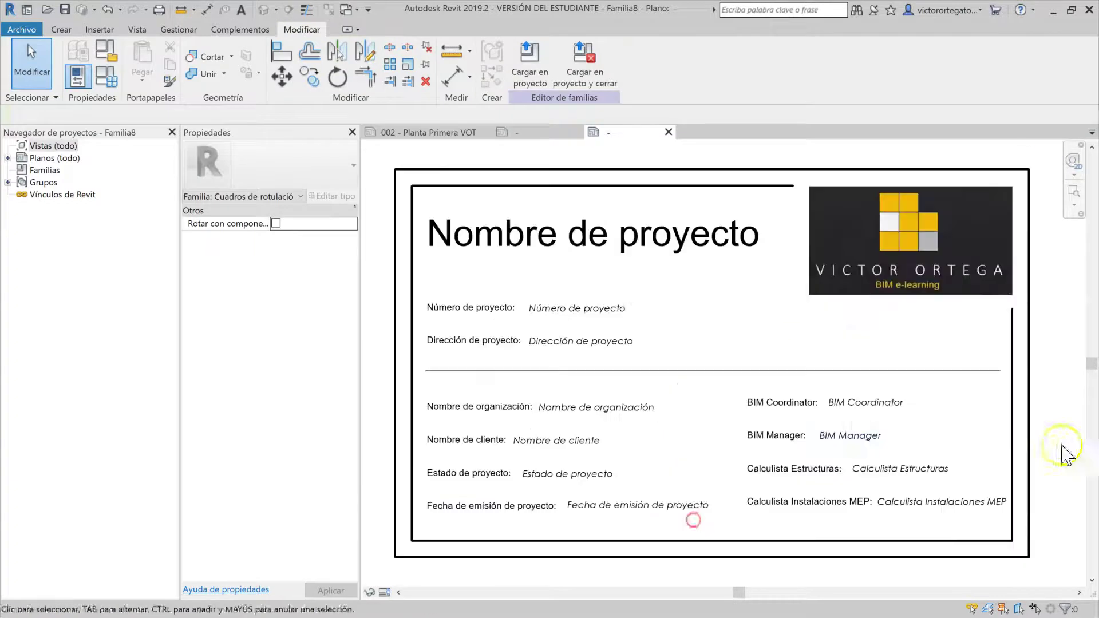
Save the title block as a family file named Plano Portada VOT
{"action": "left_click", "coordinate": [21, 29]}
{"action": "left_click", "coordinate": [81, 216]}
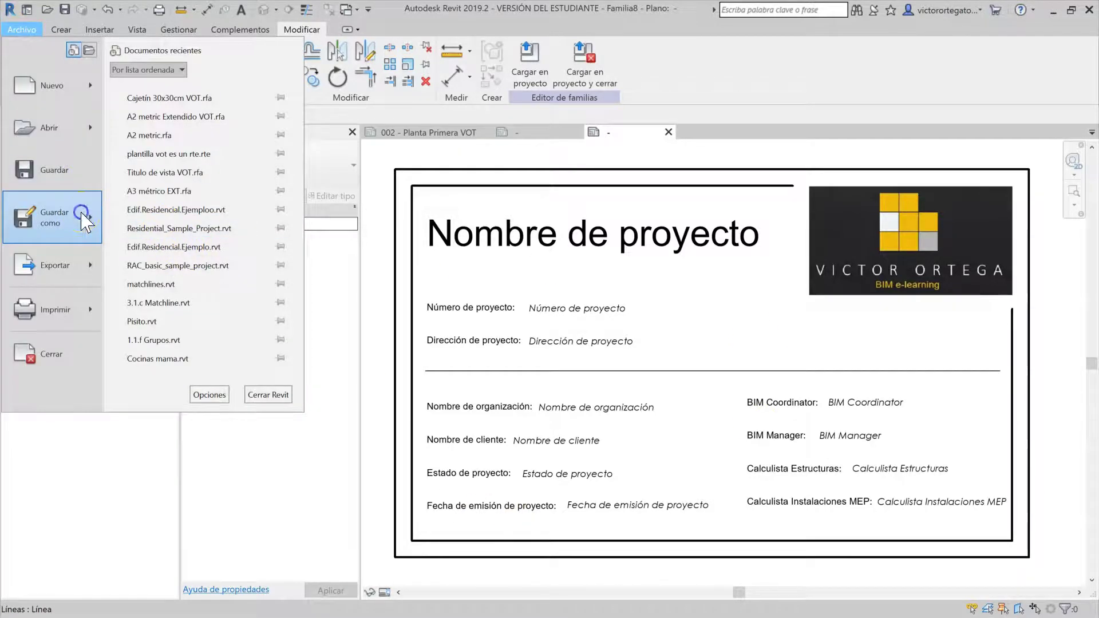
{"action": "left_click", "coordinate": [158, 206]}
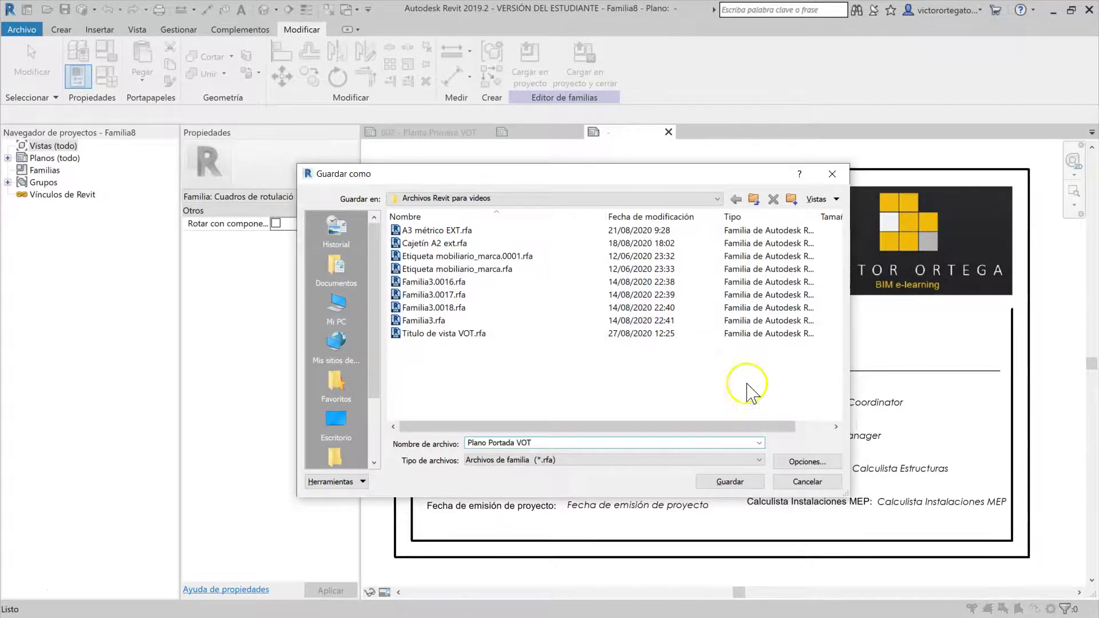
{"action": "left_click", "coordinate": [730, 481]}
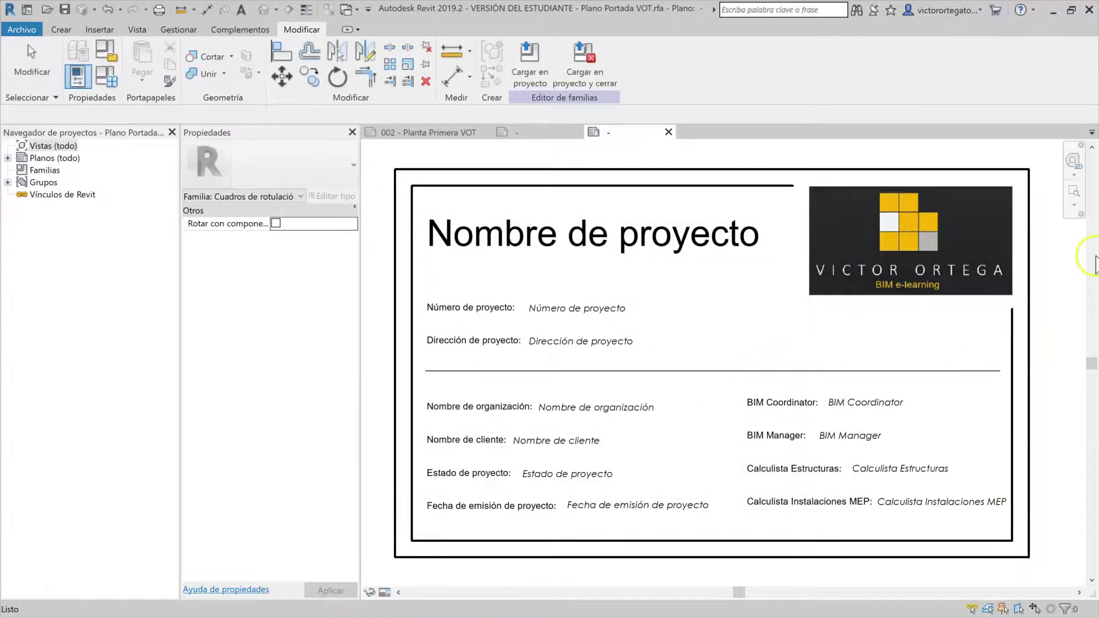
Load the cover sheet title block family into the Edif.Residencial.Ejemploo project without placing an instance
{"action": "left_click", "coordinate": [537, 74]}
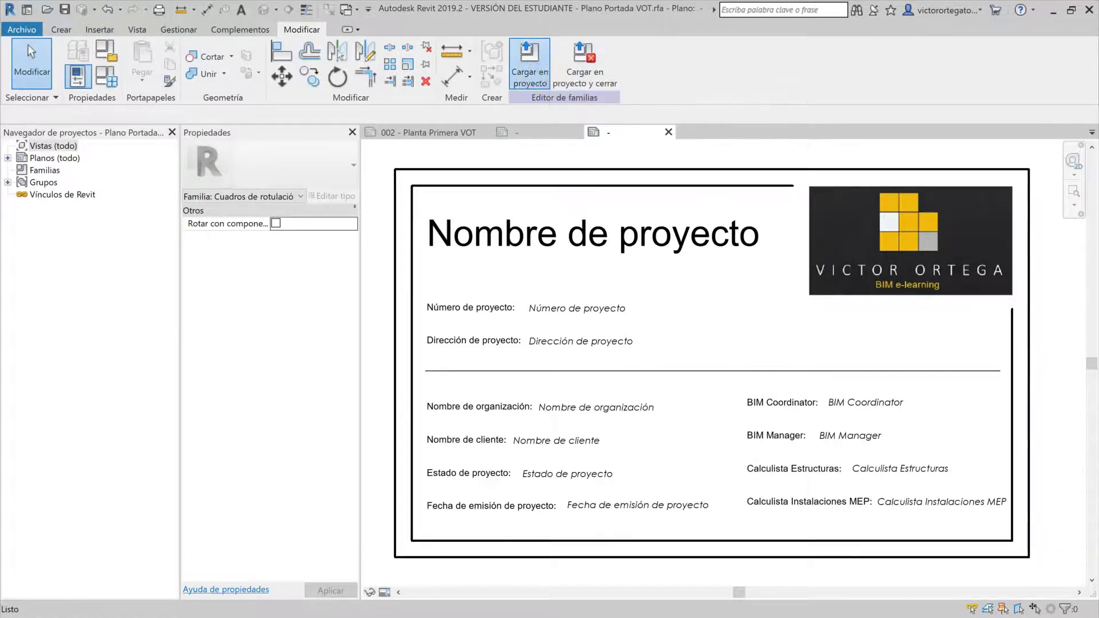
{"action": "left_click", "coordinate": [512, 419]}
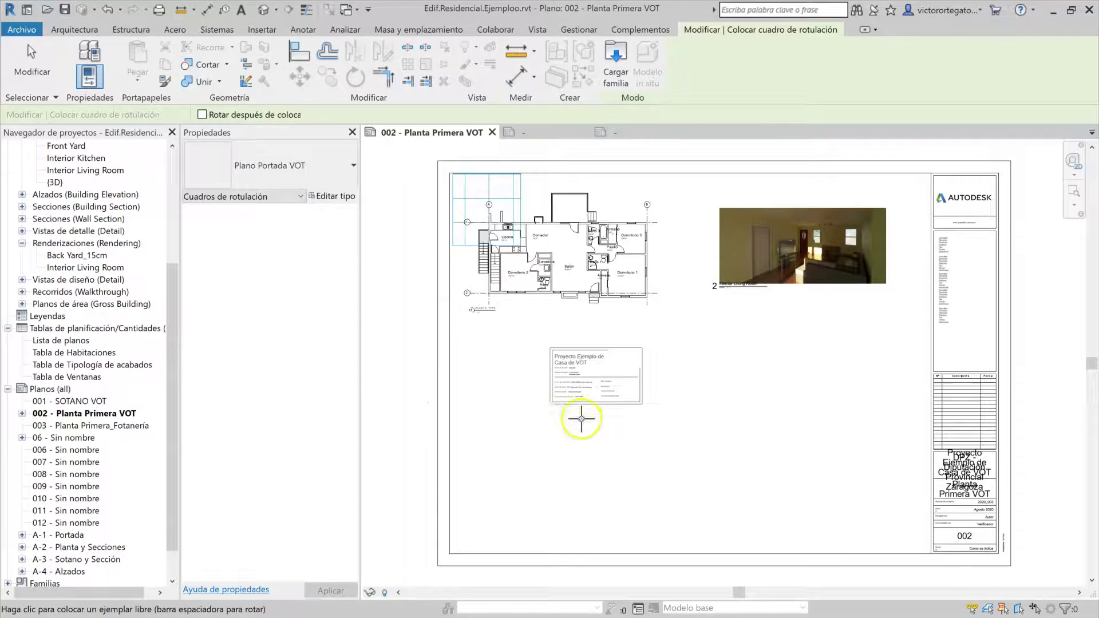
{"action": "key", "text": "Escape"}
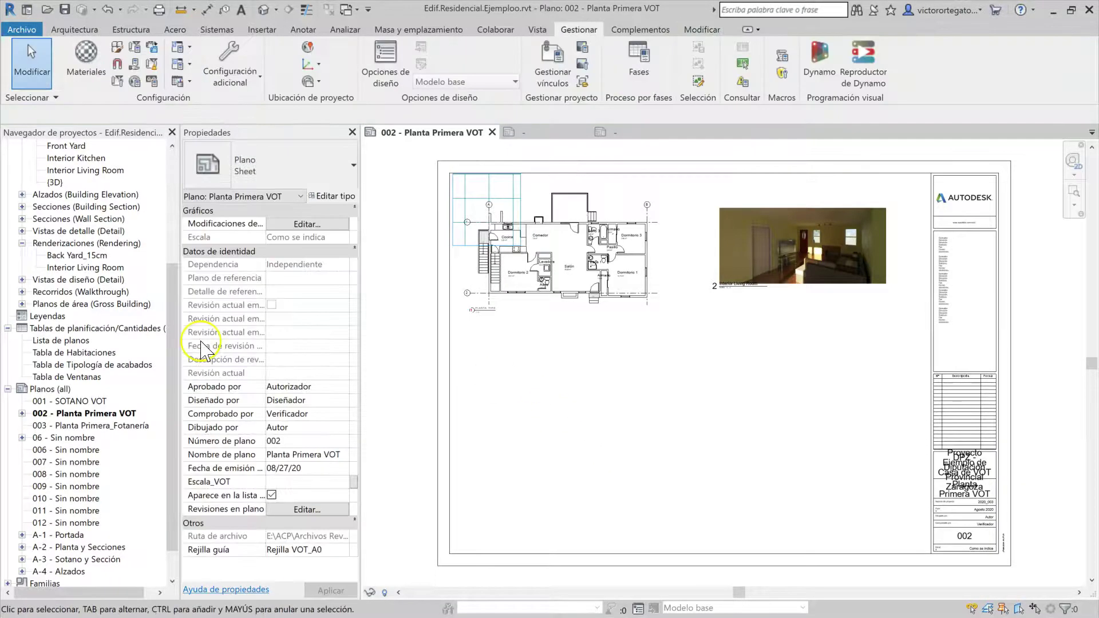
Create a new sheet in the project using the Plano Portada VOT title block
{"action": "right_click", "coordinate": [49, 390]}
{"action": "left_click", "coordinate": [66, 398]}
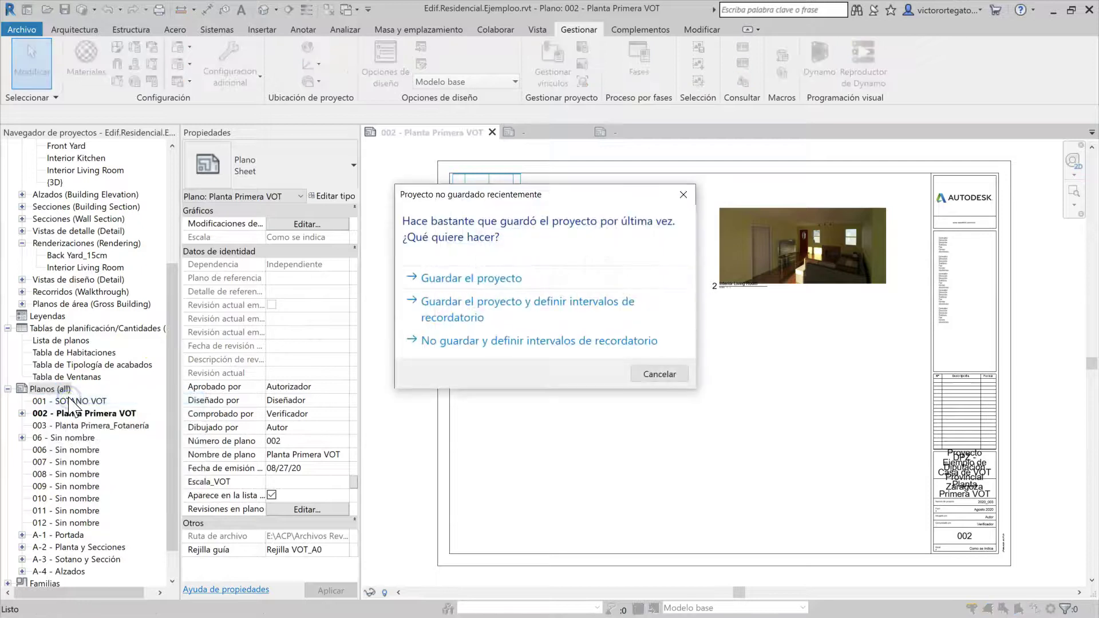
{"action": "key", "text": "Escape"}
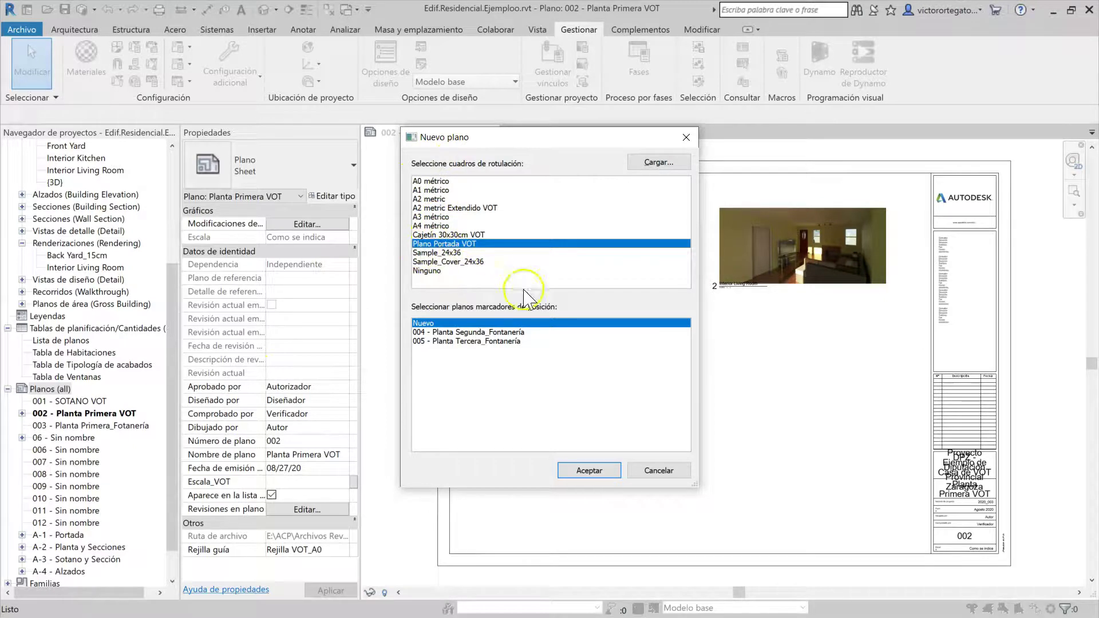
{"action": "left_click", "coordinate": [589, 470]}
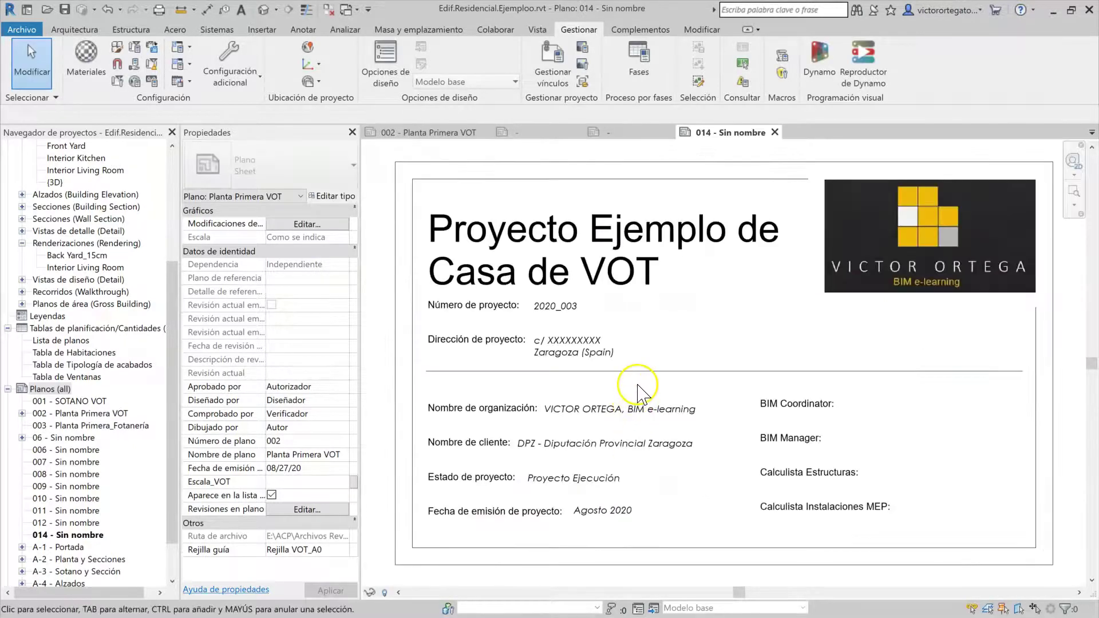
Give the new cover sheet the number 000 and the name PLANO PORTADA
{"action": "left_click", "coordinate": [85, 535]}
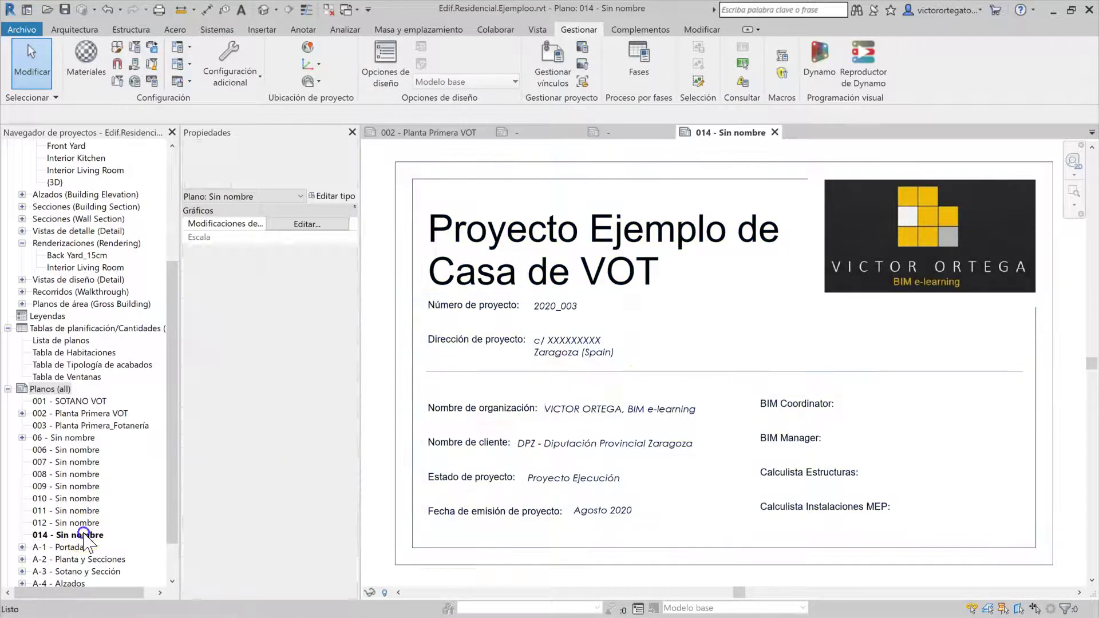
{"action": "left_click", "coordinate": [73, 538]}
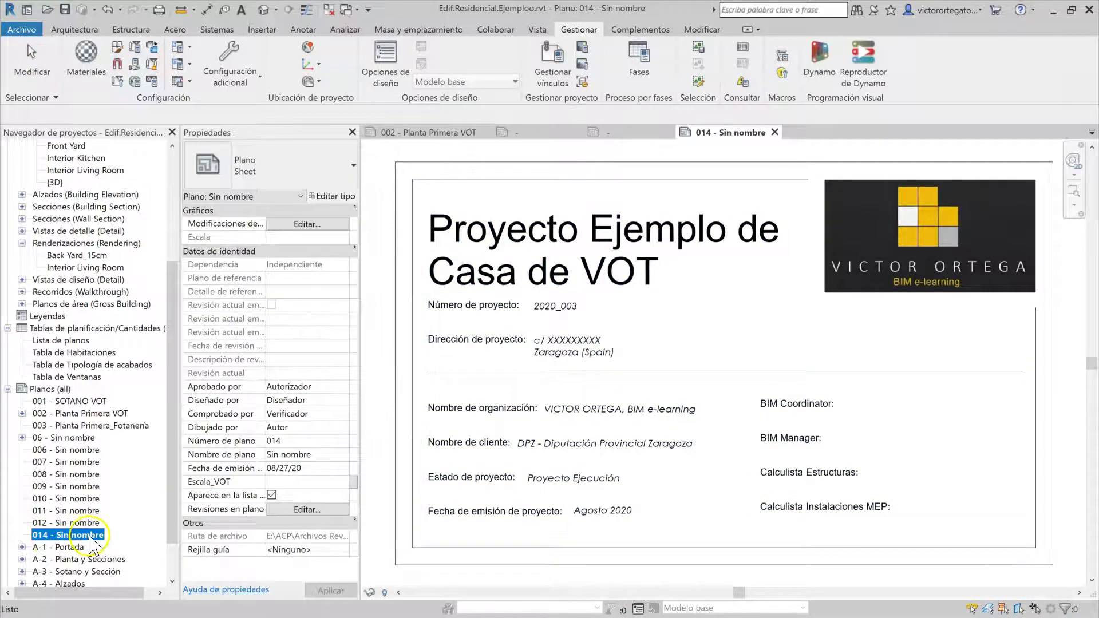
{"action": "left_click", "coordinate": [88, 536]}
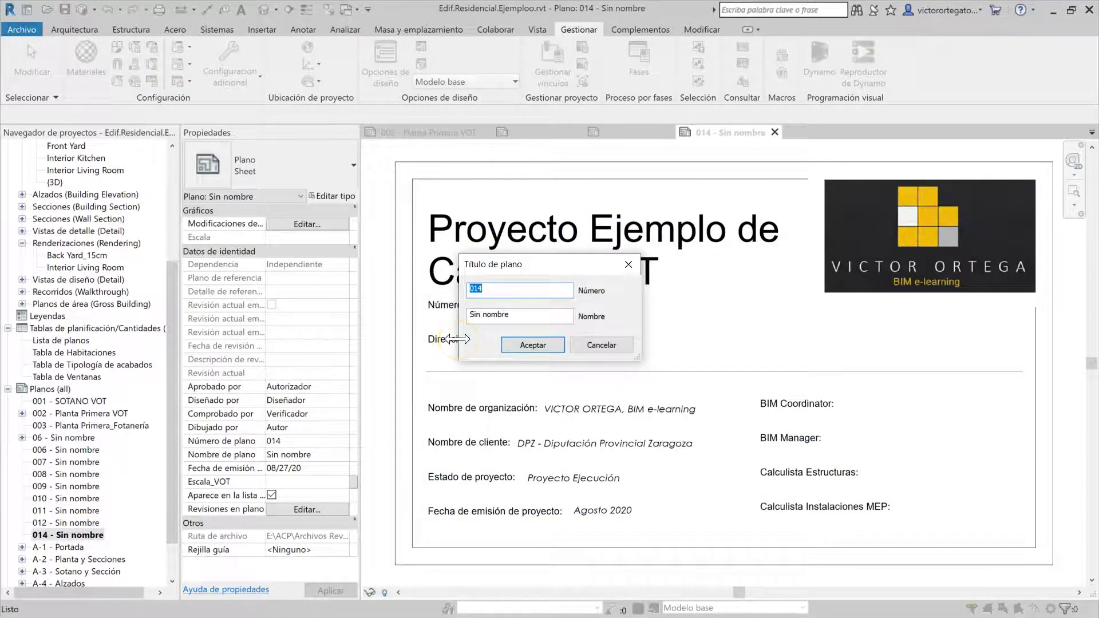
{"action": "left_click", "coordinate": [521, 320]}
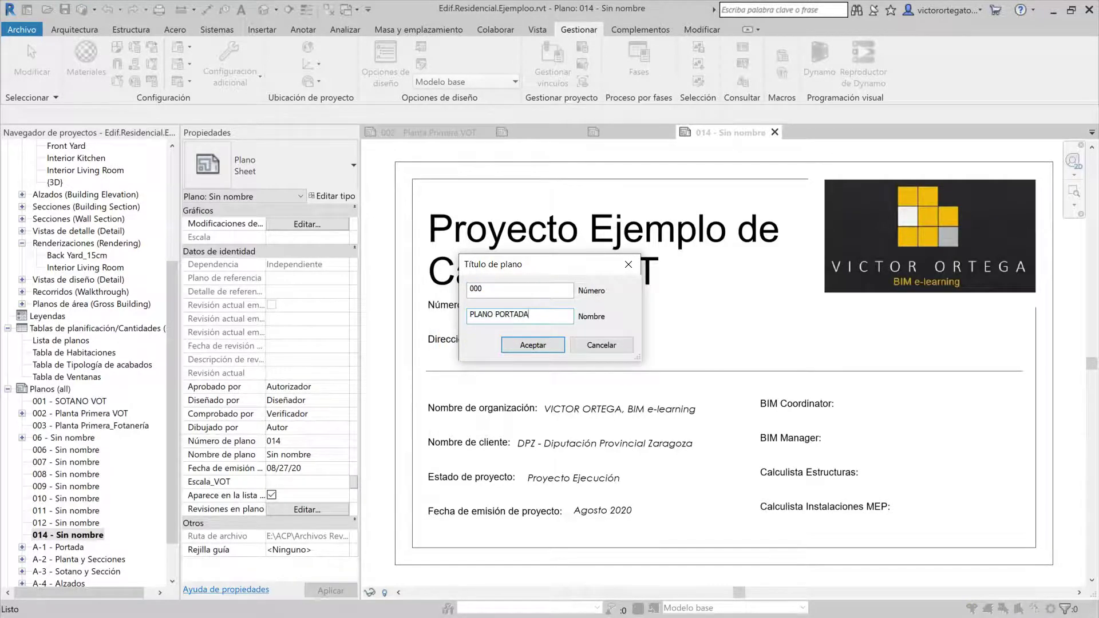
{"action": "key", "text": "Return"}
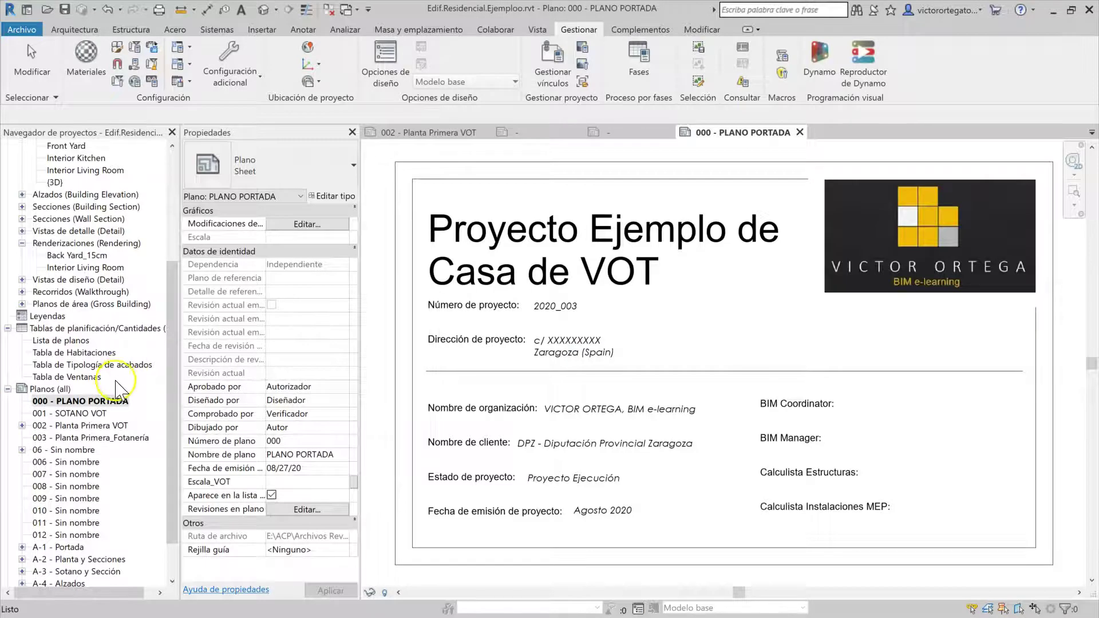
Add the shared parameter BIM Coordinator to the project parameters, assigned to the Información de proyecto category
{"action": "scroll", "coordinate": [673, 335], "scroll_direction": "down", "scroll_amount": 1}
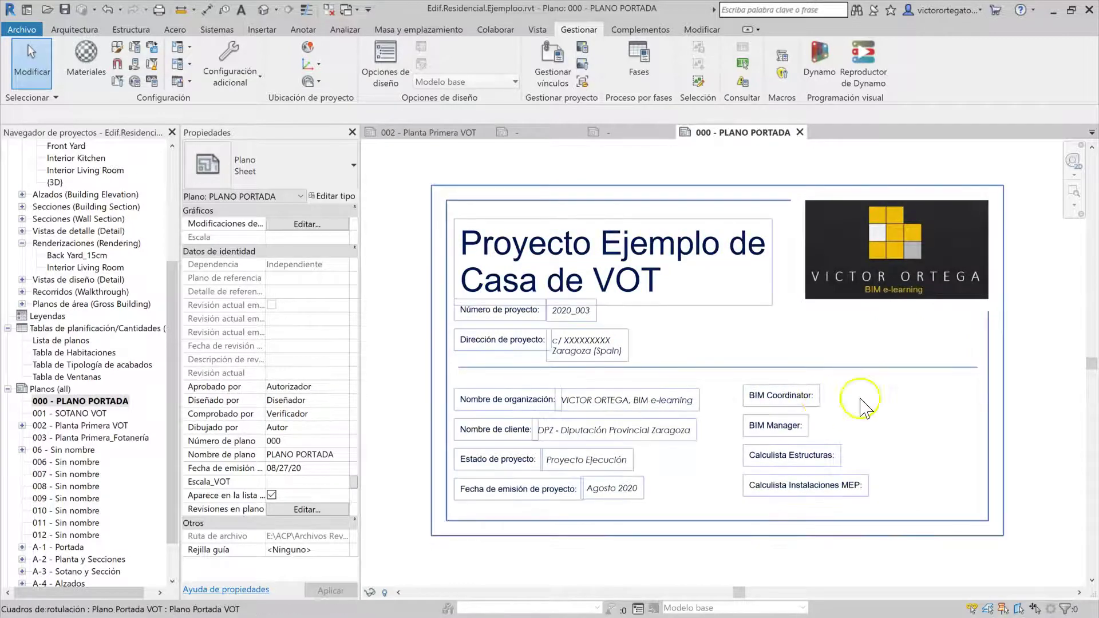
{"action": "left_click", "coordinate": [134, 47]}
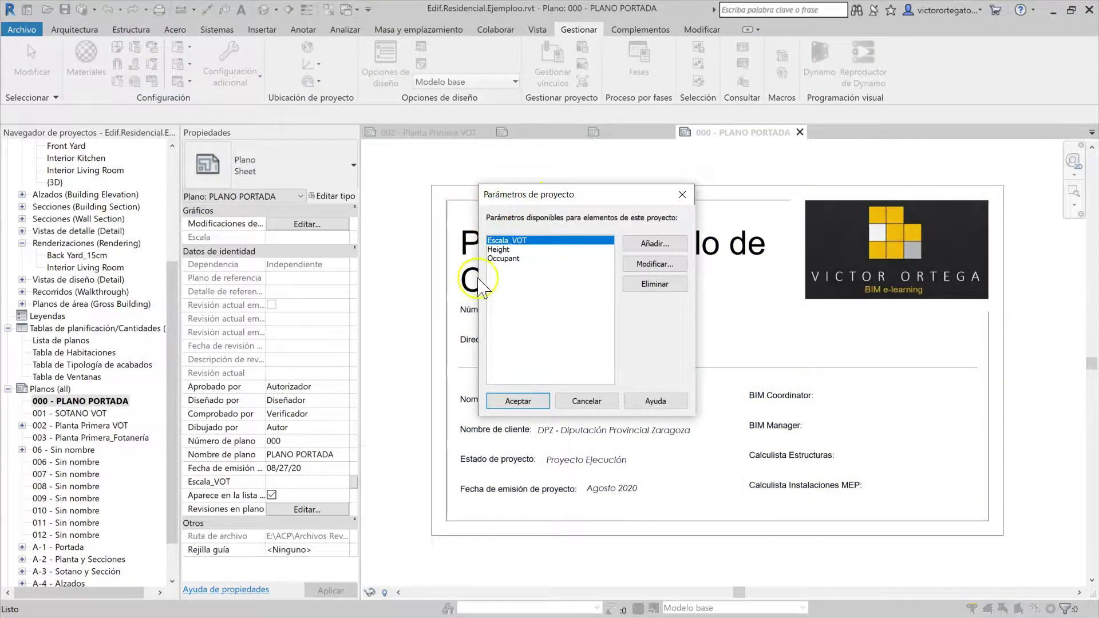
{"action": "left_click", "coordinate": [660, 246]}
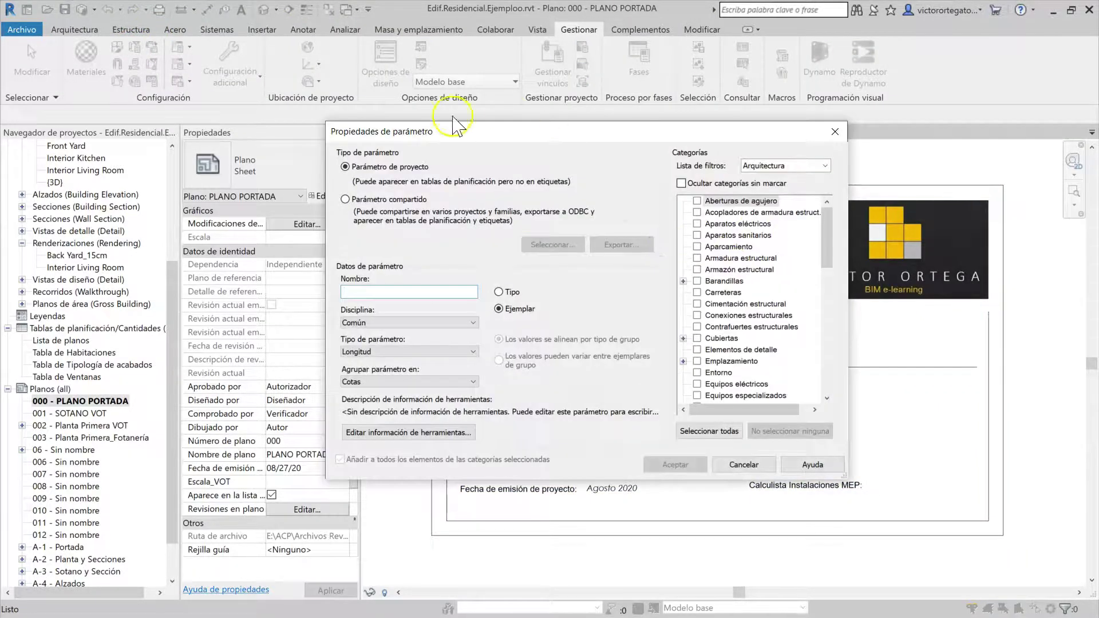
{"action": "left_click", "coordinate": [373, 199]}
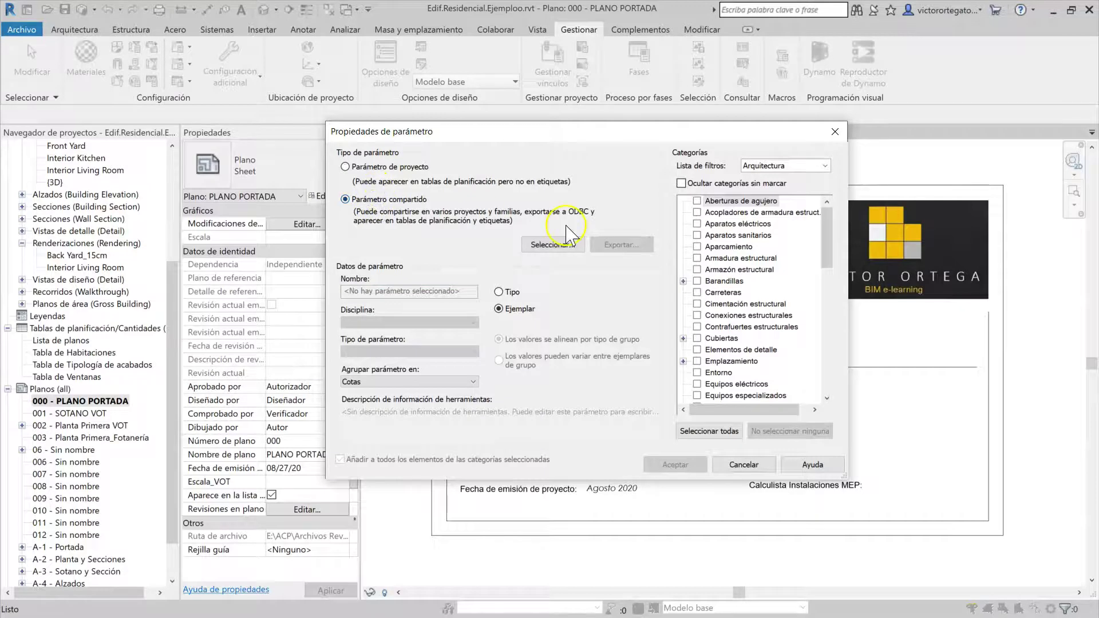
{"action": "left_click", "coordinate": [557, 245]}
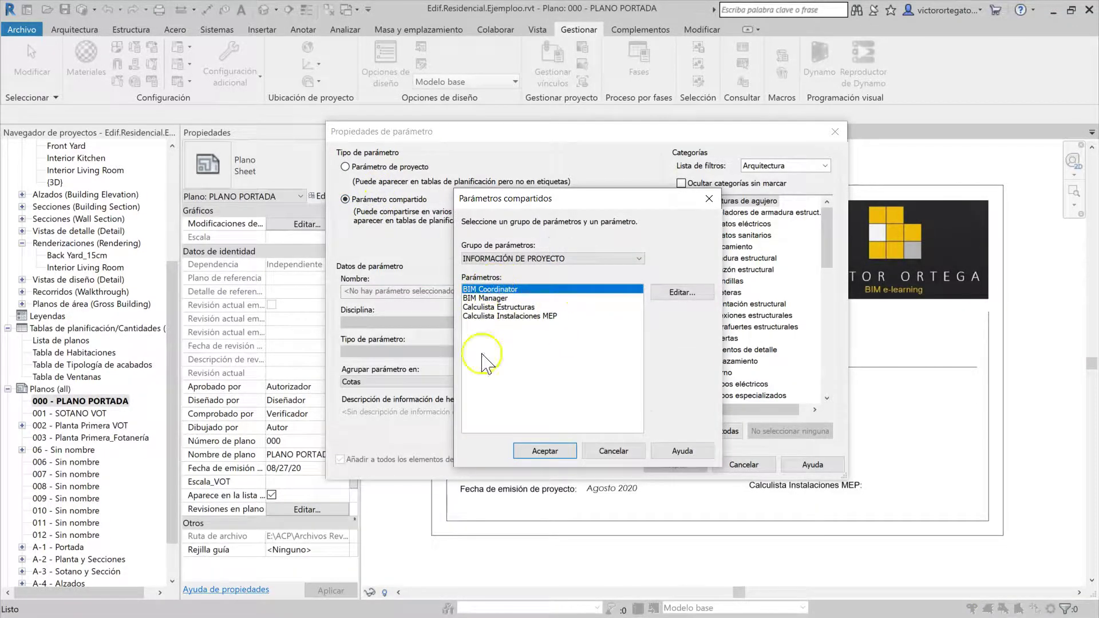
{"action": "left_click", "coordinate": [538, 451]}
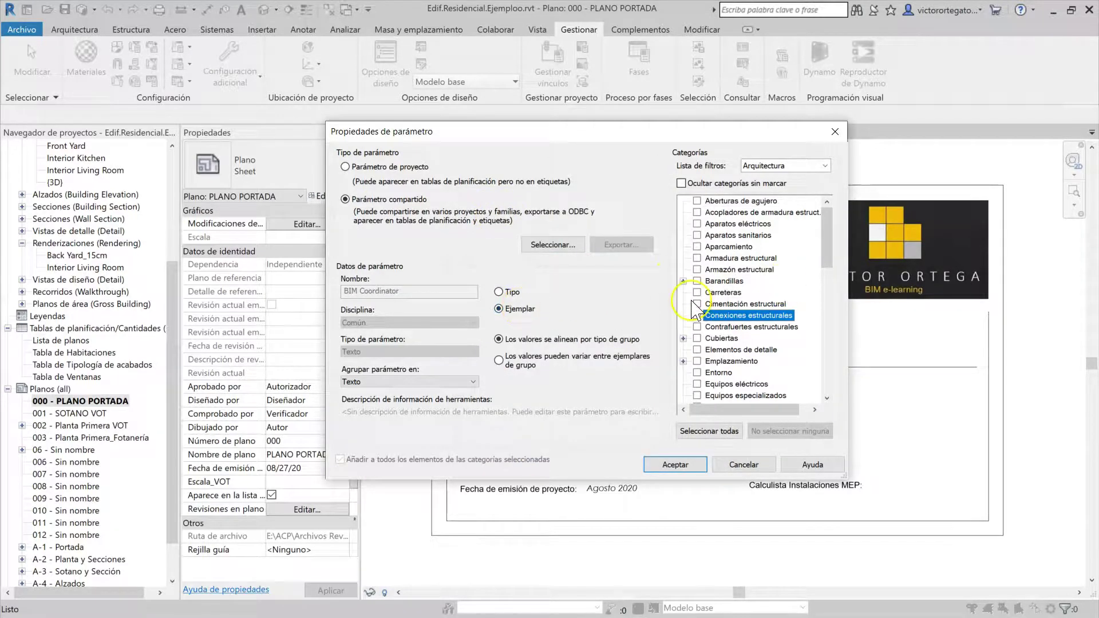
{"action": "scroll", "coordinate": [692, 304], "scroll_direction": "down", "scroll_amount": 3}
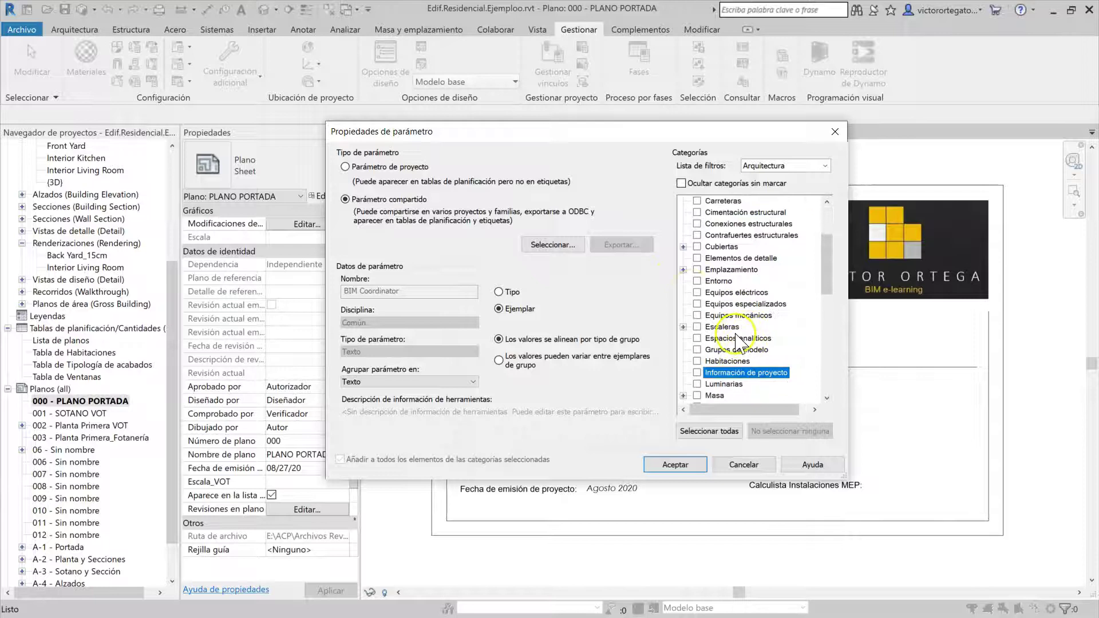
{"action": "left_click", "coordinate": [697, 373]}
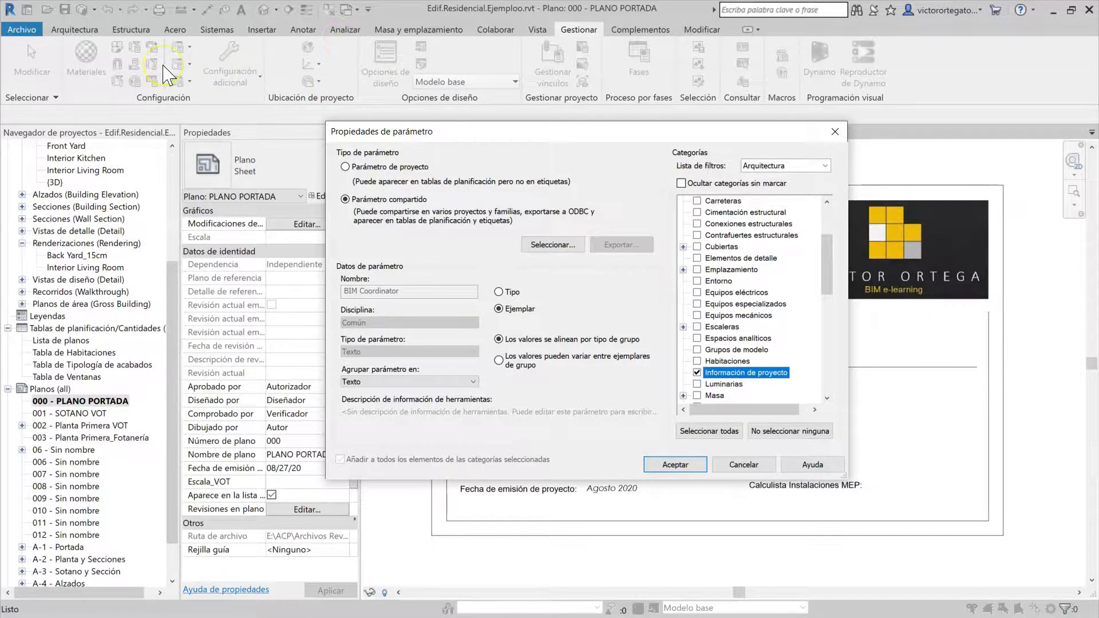
{"action": "left_click", "coordinate": [676, 464]}
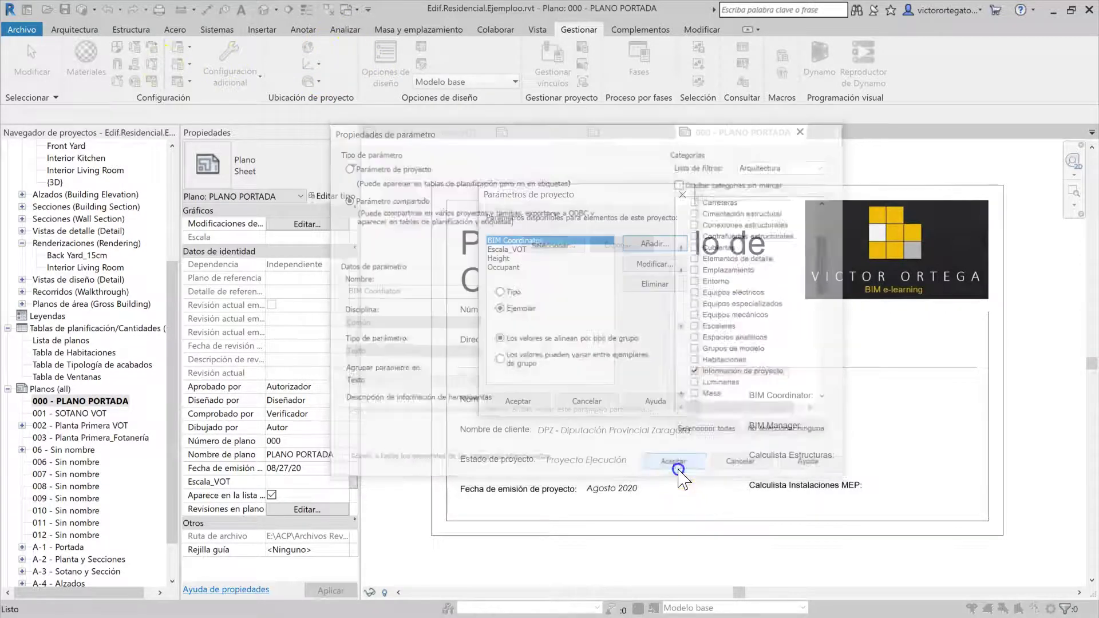
Add the shared parameter BIM Manager to the project parameters for Información de proyecto, grouped under Datos de identidad
{"action": "left_click", "coordinate": [656, 244]}
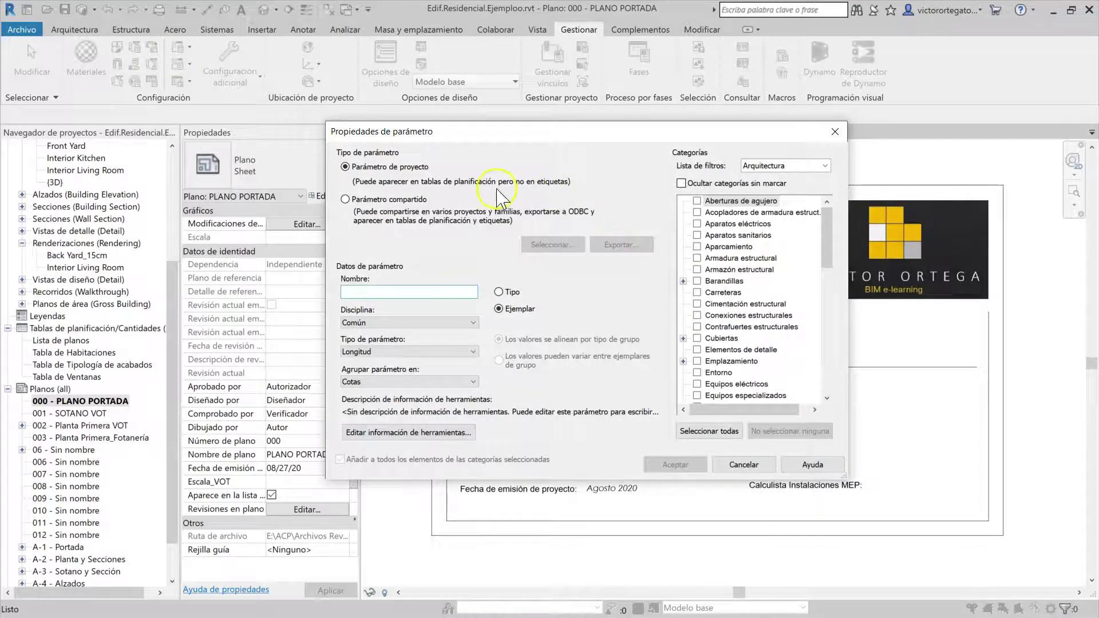
{"action": "left_click", "coordinate": [378, 199]}
{"action": "left_click", "coordinate": [575, 246]}
{"action": "left_click", "coordinate": [498, 297]}
{"action": "left_click", "coordinate": [546, 450]}
{"action": "left_click", "coordinate": [726, 315]}
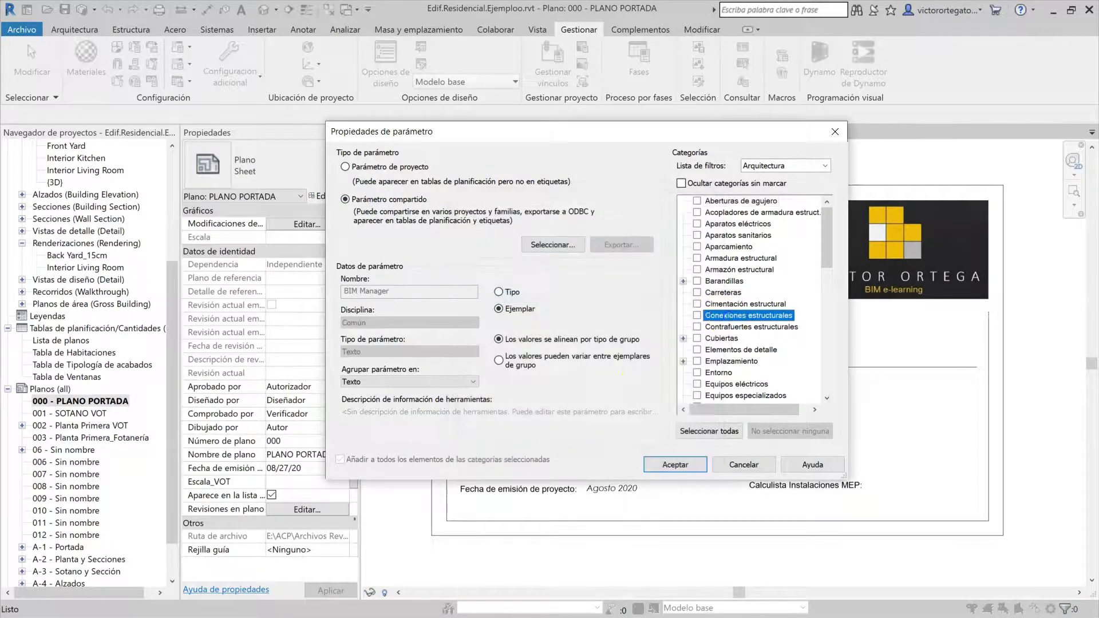
{"action": "scroll", "coordinate": [732, 325], "scroll_direction": "down", "scroll_amount": 2}
{"action": "left_click", "coordinate": [712, 385]}
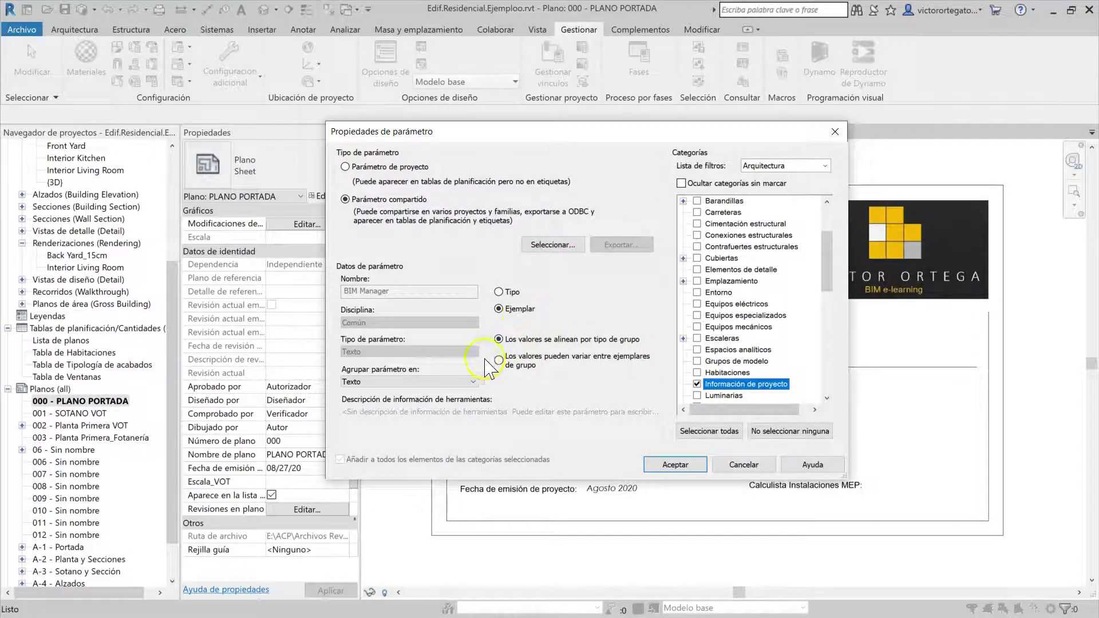
{"action": "left_click", "coordinate": [409, 381]}
{"action": "scroll", "coordinate": [401, 240], "scroll_direction": "up", "scroll_amount": 3}
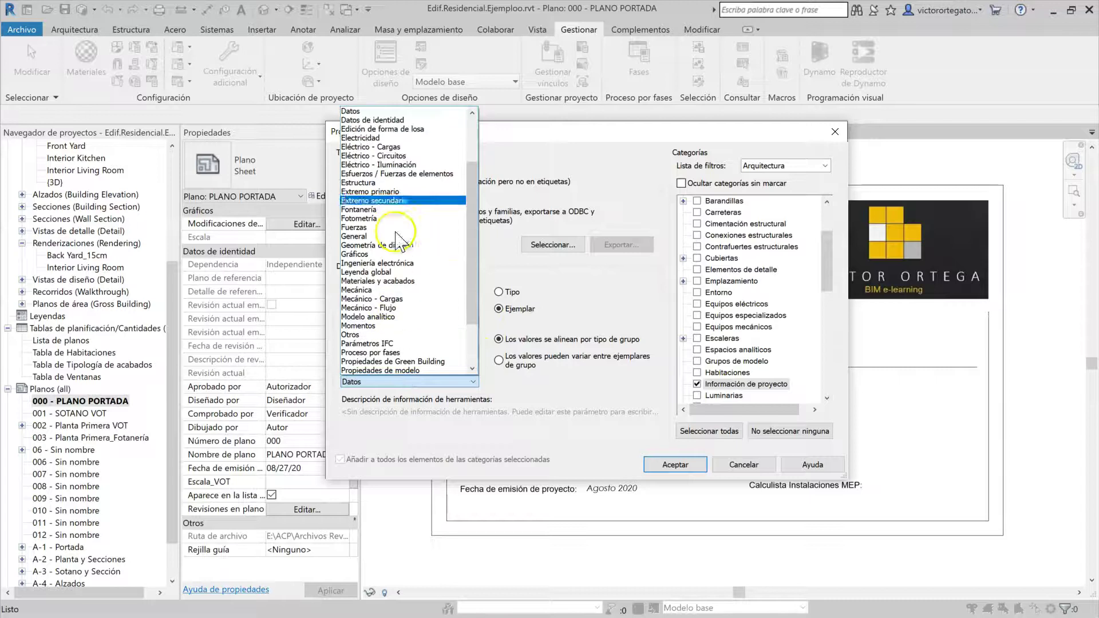
{"action": "left_click", "coordinate": [373, 120]}
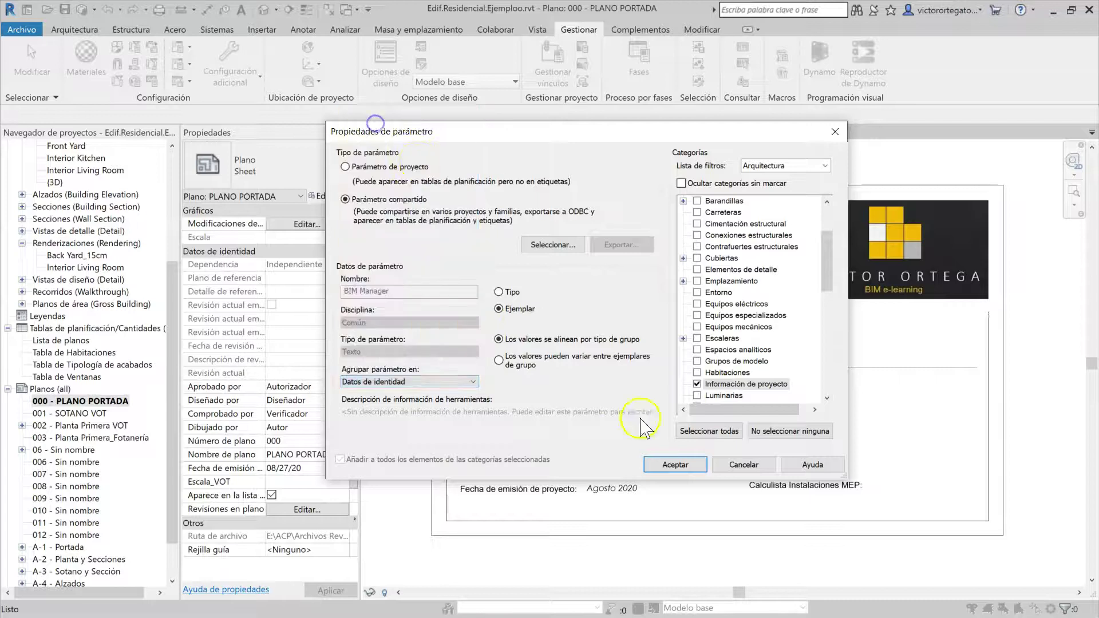
{"action": "left_click", "coordinate": [681, 464]}
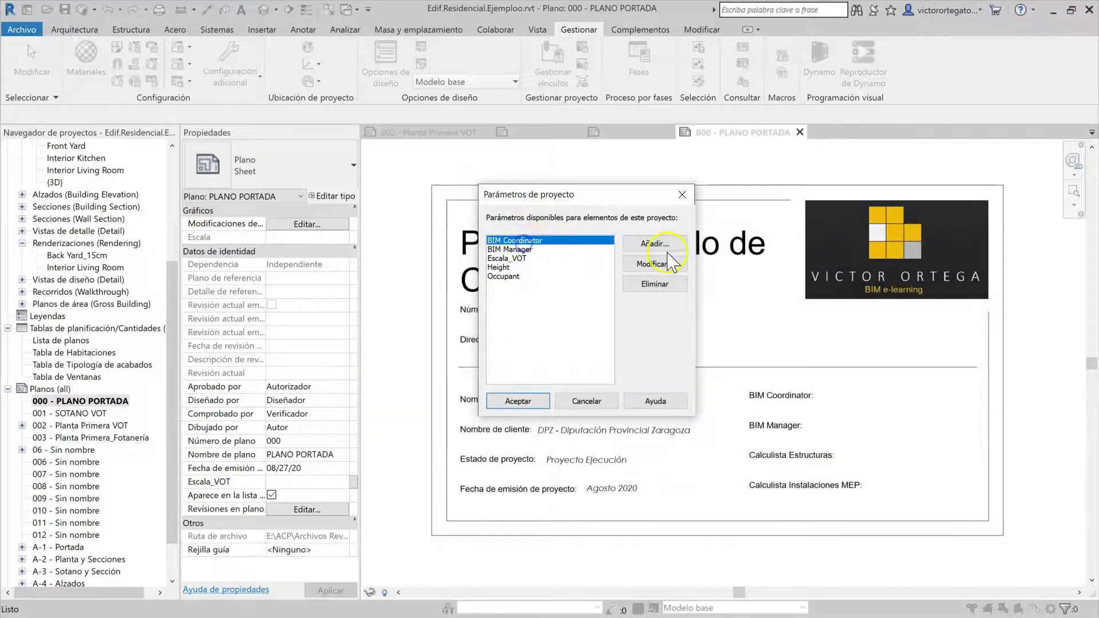
Modify the BIM Coordinator project parameter so it is grouped under Datos de identidad
{"action": "left_click", "coordinate": [659, 264]}
{"action": "left_click", "coordinate": [427, 381]}
{"action": "scroll", "coordinate": [406, 257], "scroll_direction": "up", "scroll_amount": 5}
{"action": "left_click", "coordinate": [376, 122]}
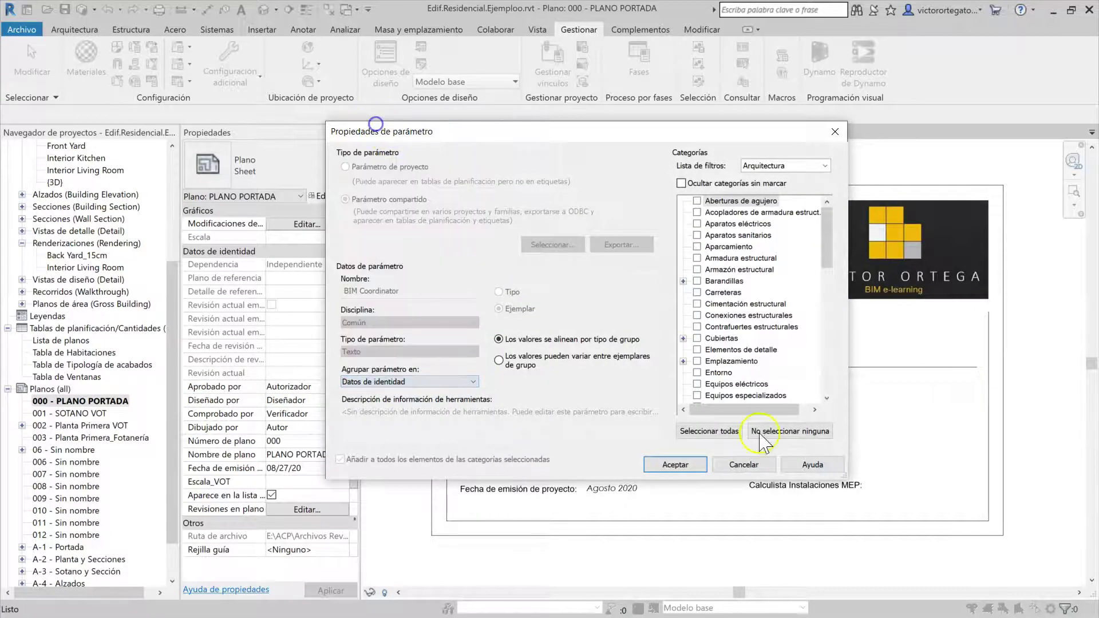
{"action": "left_click", "coordinate": [675, 465]}
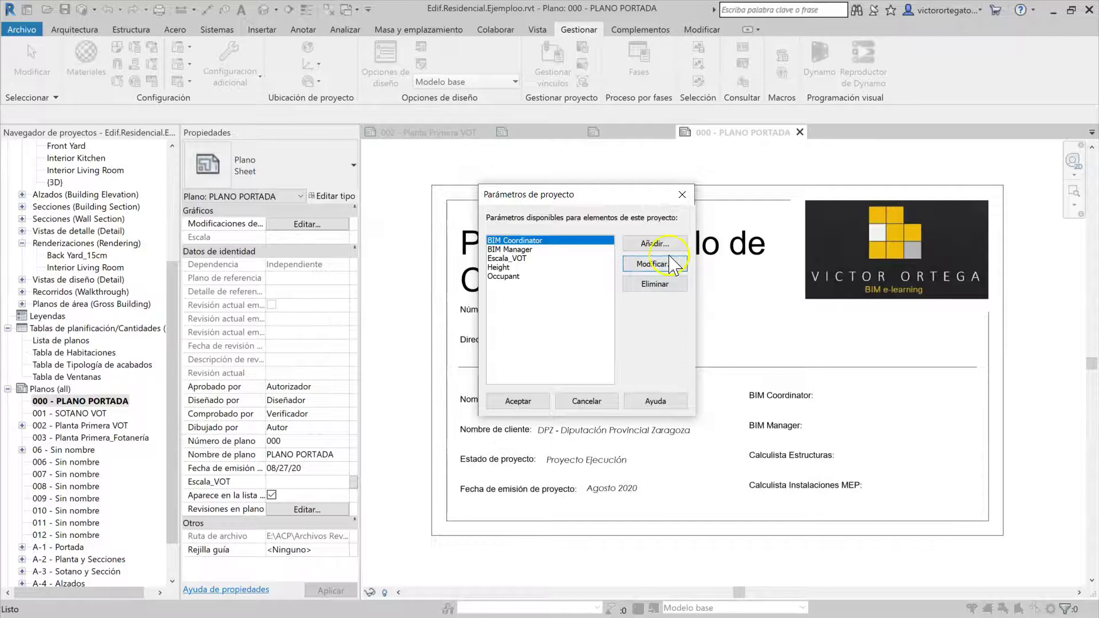
Add the shared parameter Calculista Estructuras to the project parameters for Información de proyecto, grouped under Datos de identidad
{"action": "left_click", "coordinate": [652, 244]}
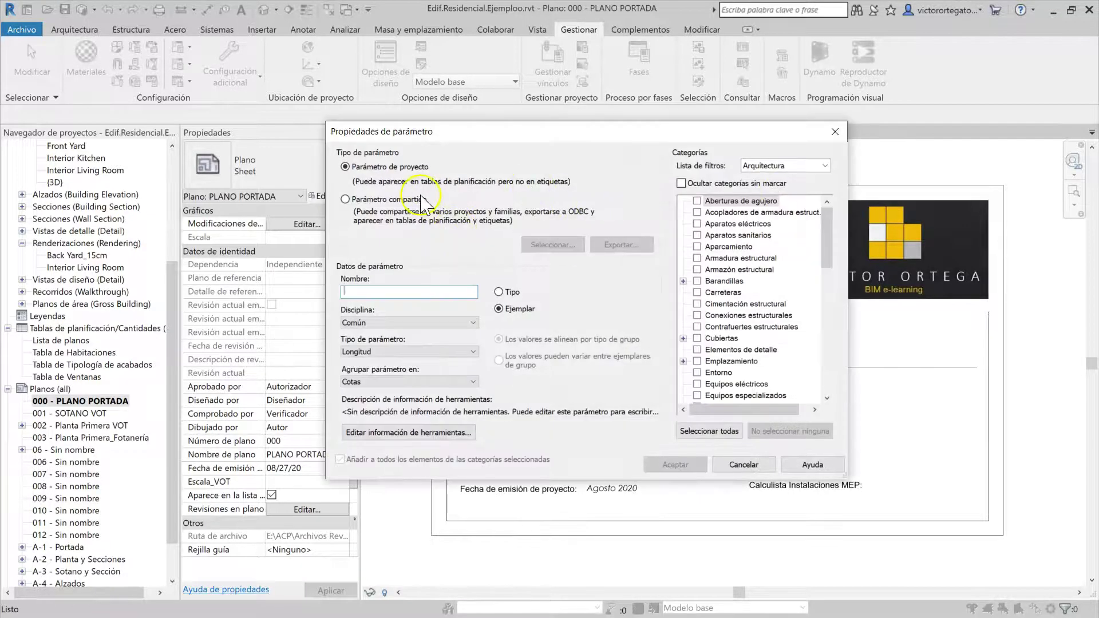
{"action": "left_click", "coordinate": [421, 200]}
{"action": "left_click", "coordinate": [570, 244]}
{"action": "left_click", "coordinate": [513, 308]}
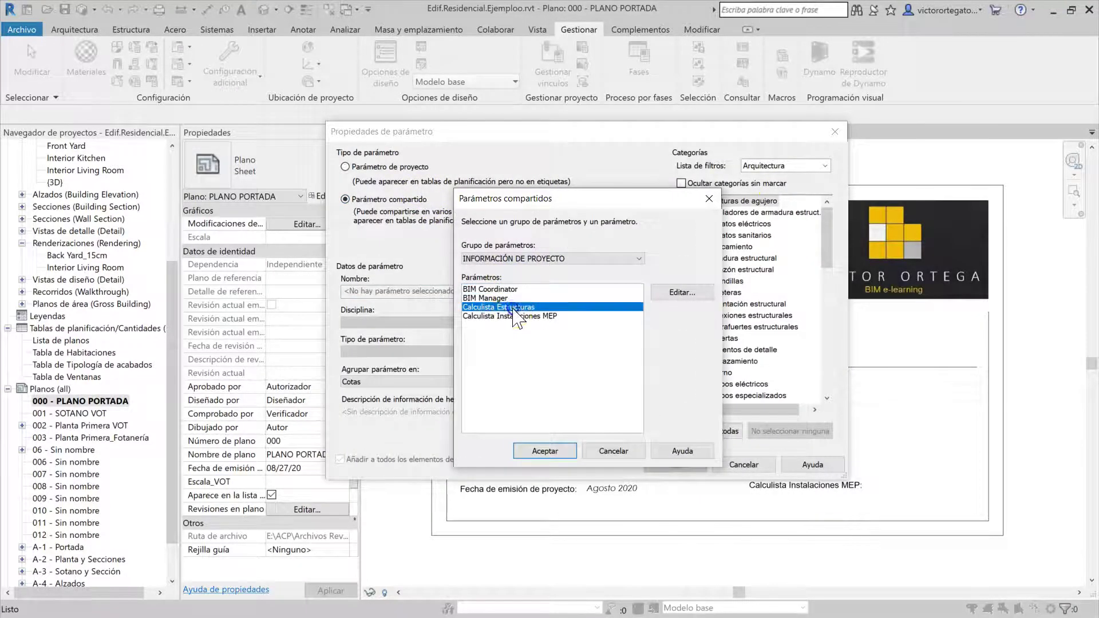
{"action": "left_click", "coordinate": [561, 455]}
{"action": "left_click", "coordinate": [725, 306]}
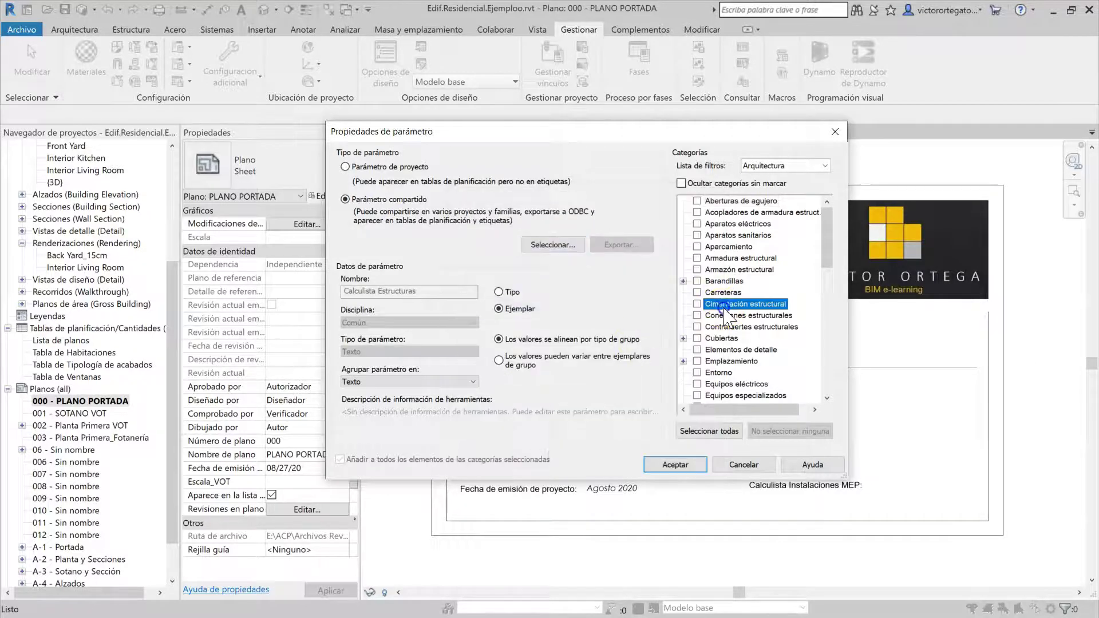
{"action": "scroll", "coordinate": [726, 317], "scroll_direction": "down", "scroll_amount": 2}
{"action": "left_click", "coordinate": [697, 383]}
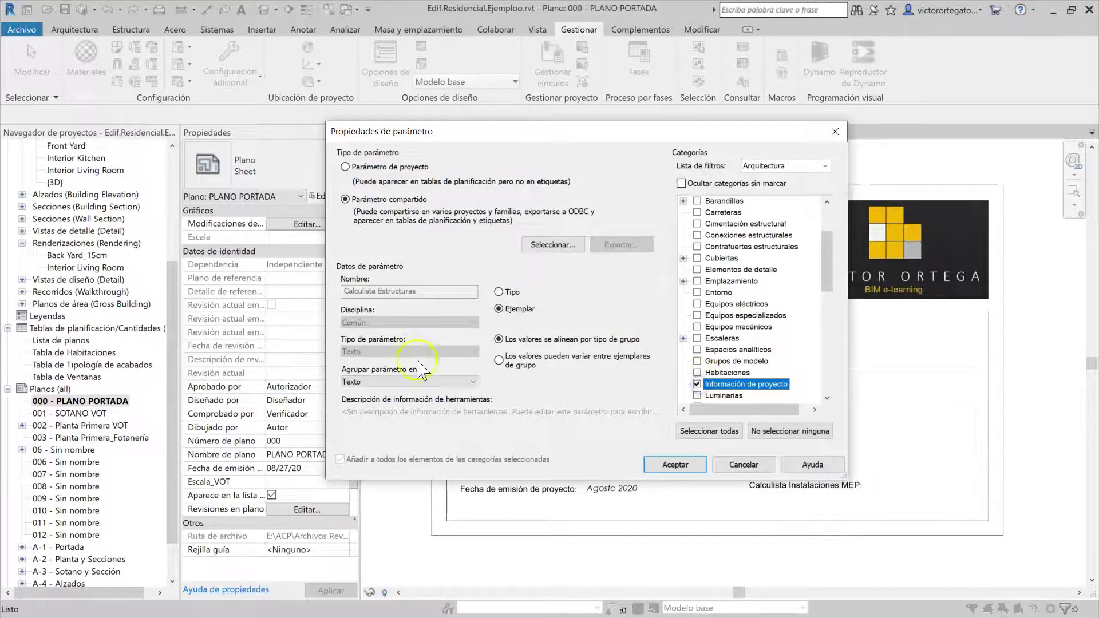
{"action": "left_click", "coordinate": [414, 381]}
{"action": "scroll", "coordinate": [412, 275], "scroll_direction": "up", "scroll_amount": 3}
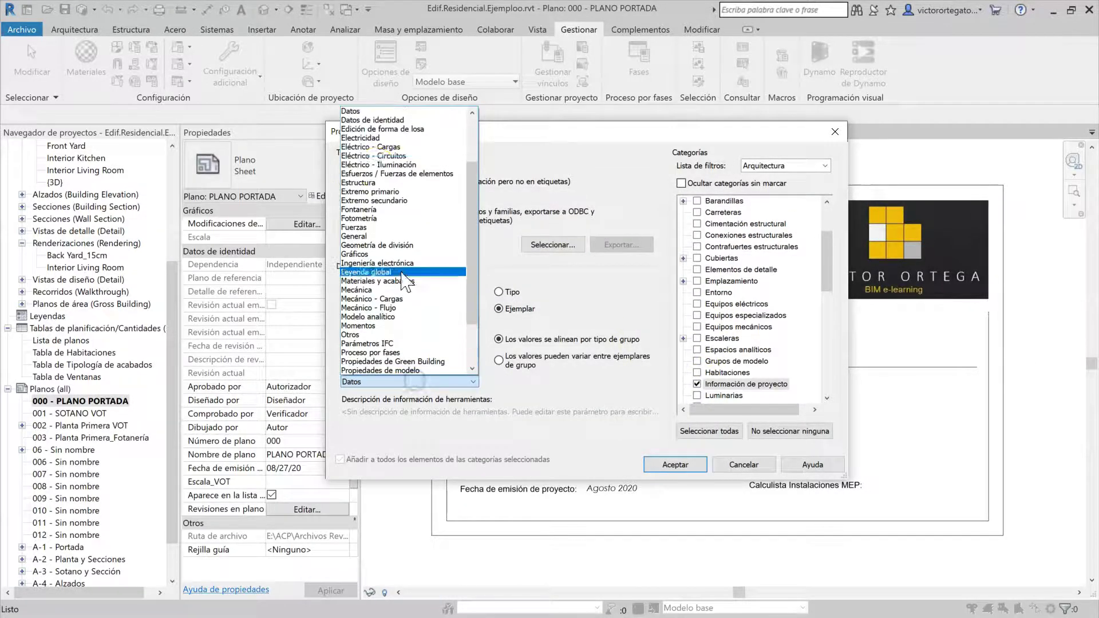
{"action": "left_click", "coordinate": [371, 121]}
{"action": "left_click", "coordinate": [674, 464]}
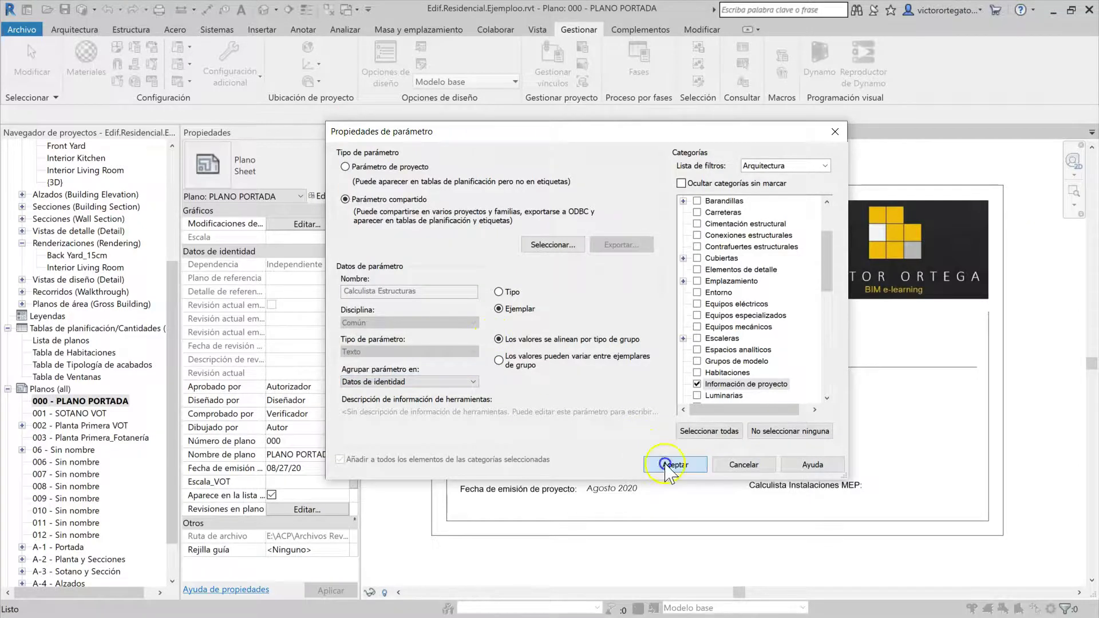
Add the shared parameter Calculista Instalaciones MEP to the project parameters for Información de proyecto, grouped under Datos de identidad
{"action": "left_click", "coordinate": [653, 244]}
{"action": "left_click", "coordinate": [409, 198]}
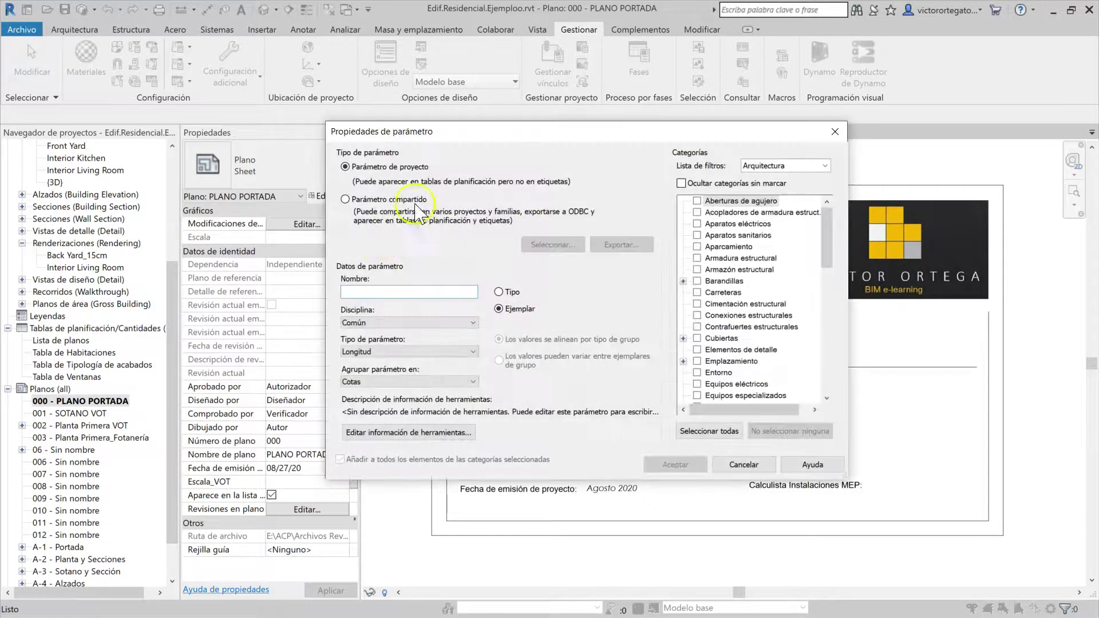
{"action": "left_click", "coordinate": [546, 245]}
{"action": "left_click", "coordinate": [534, 316]}
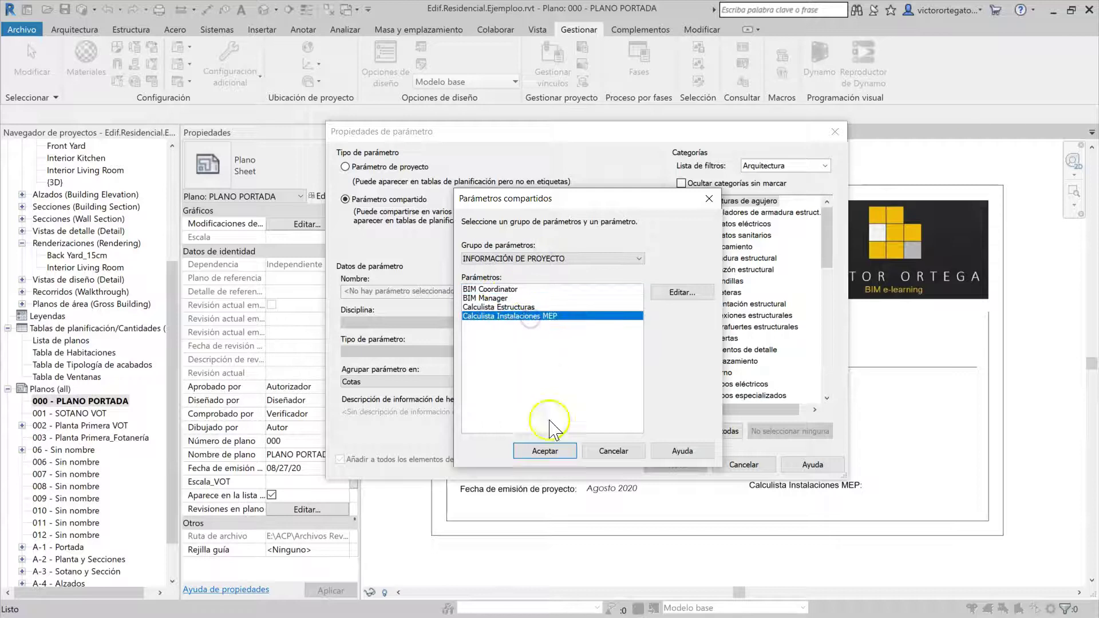
{"action": "left_click", "coordinate": [559, 452]}
{"action": "left_click", "coordinate": [707, 317]}
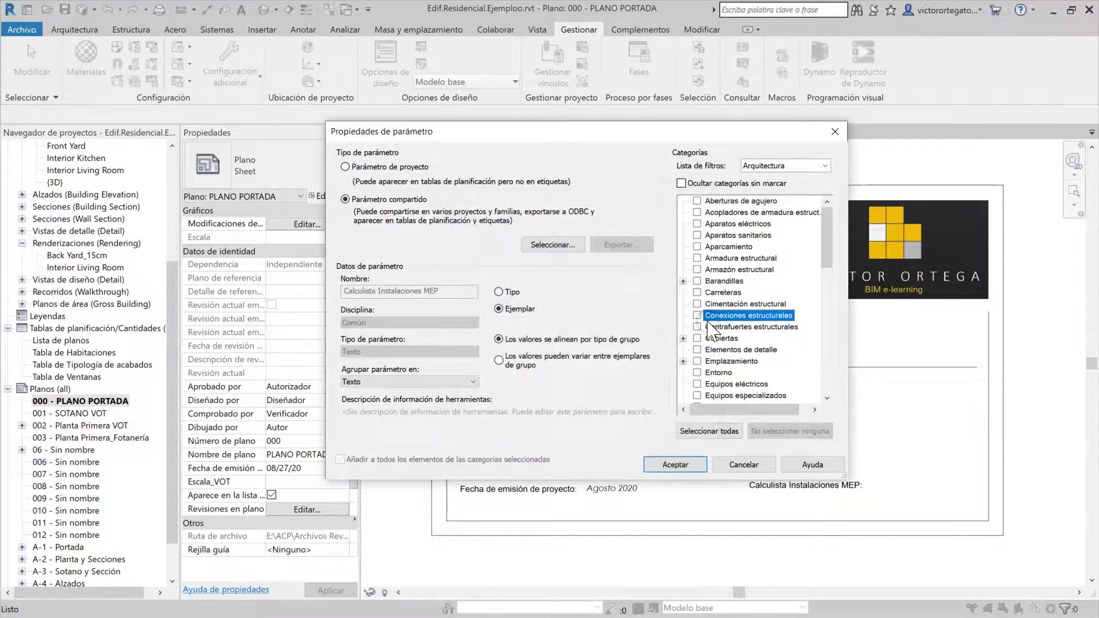
{"action": "key", "text": "i"}
{"action": "left_click", "coordinate": [697, 384]}
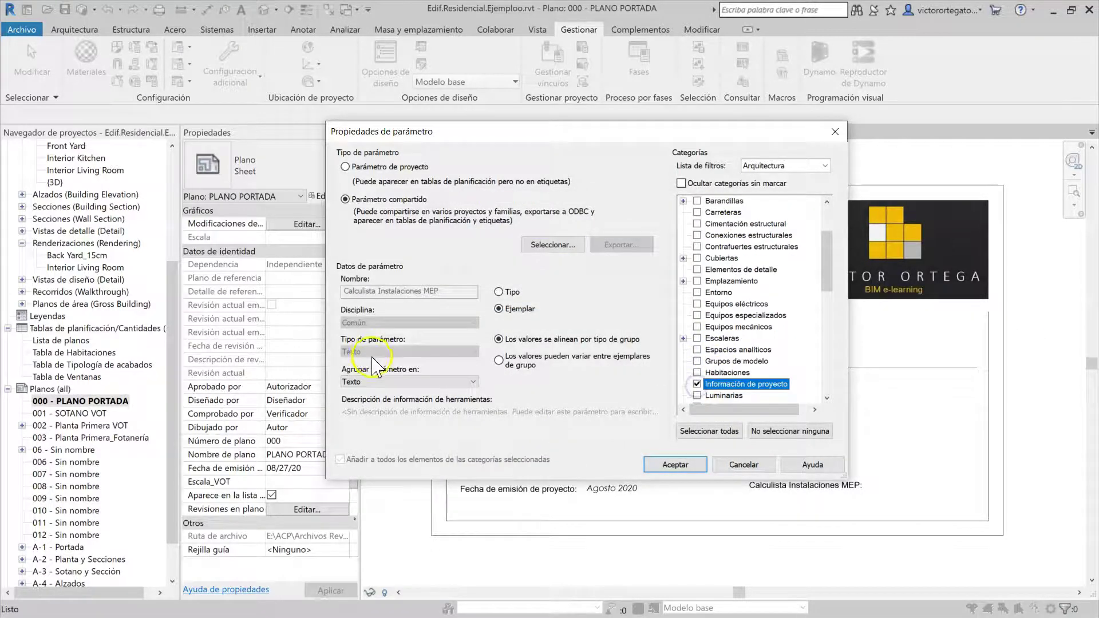
{"action": "left_click", "coordinate": [395, 382]}
{"action": "scroll", "coordinate": [395, 384], "scroll_direction": "up", "scroll_amount": 3}
{"action": "left_click", "coordinate": [371, 121]}
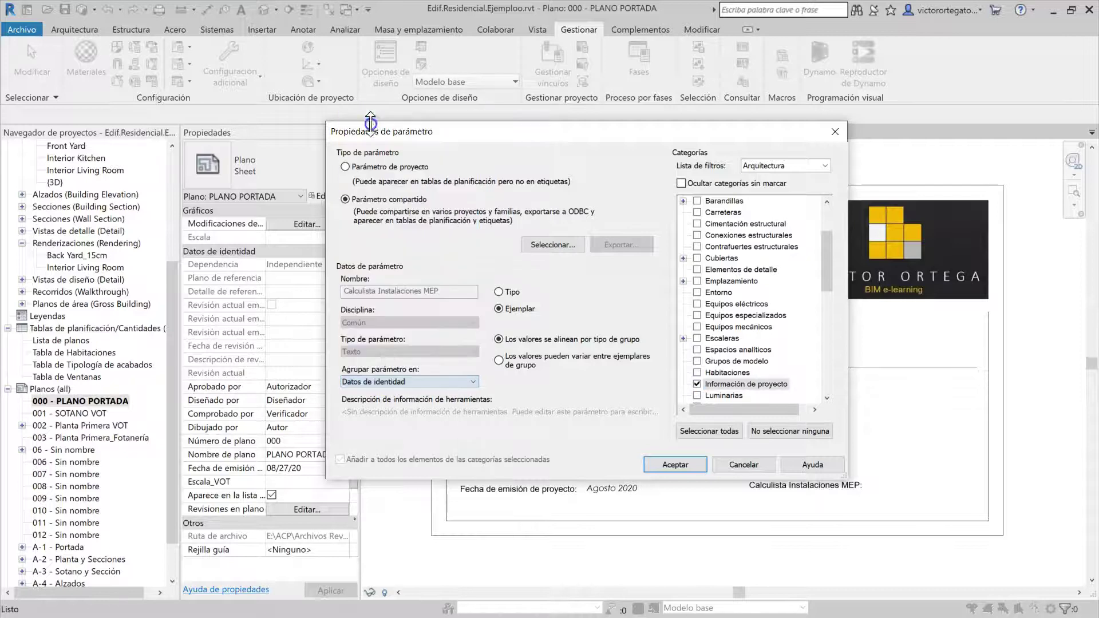
{"action": "left_click", "coordinate": [676, 465]}
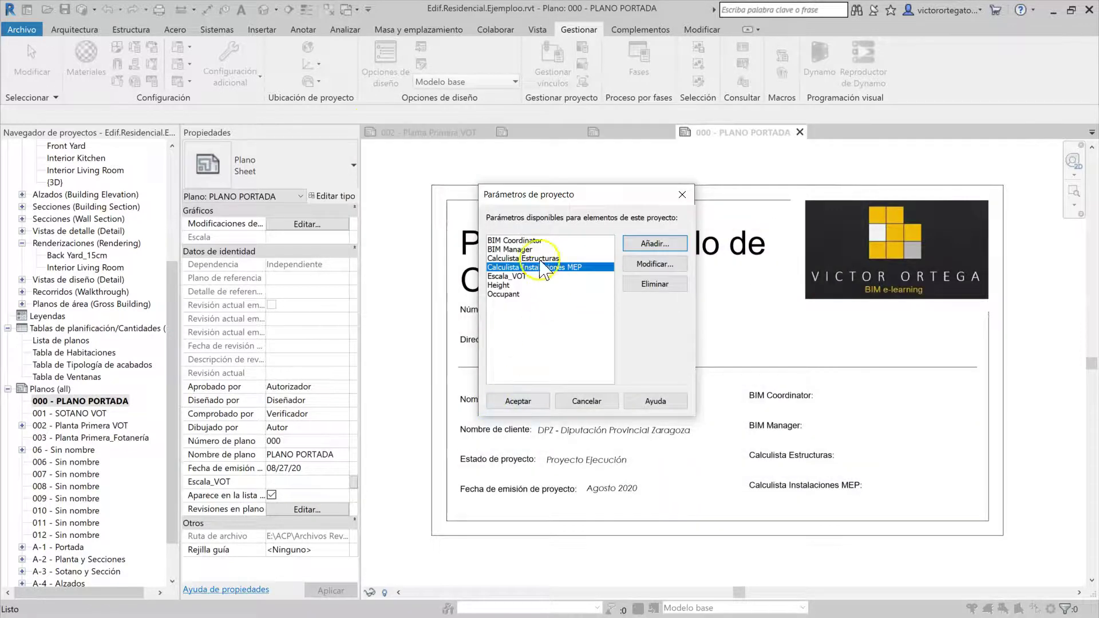
{"action": "left_click", "coordinate": [526, 407]}
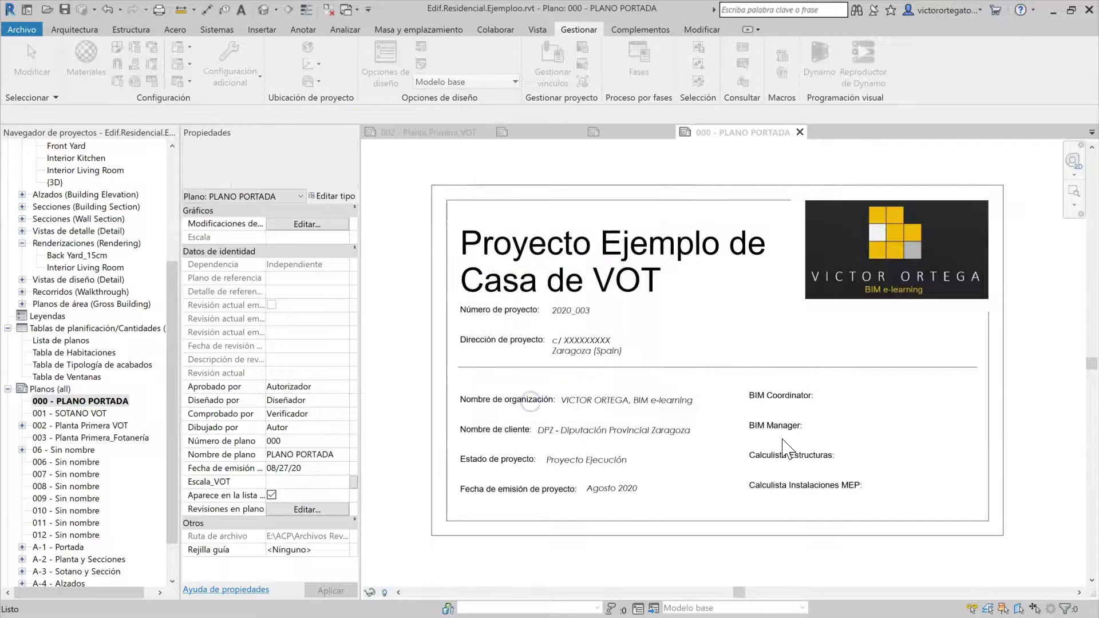
{"action": "left_click", "coordinate": [846, 397]}
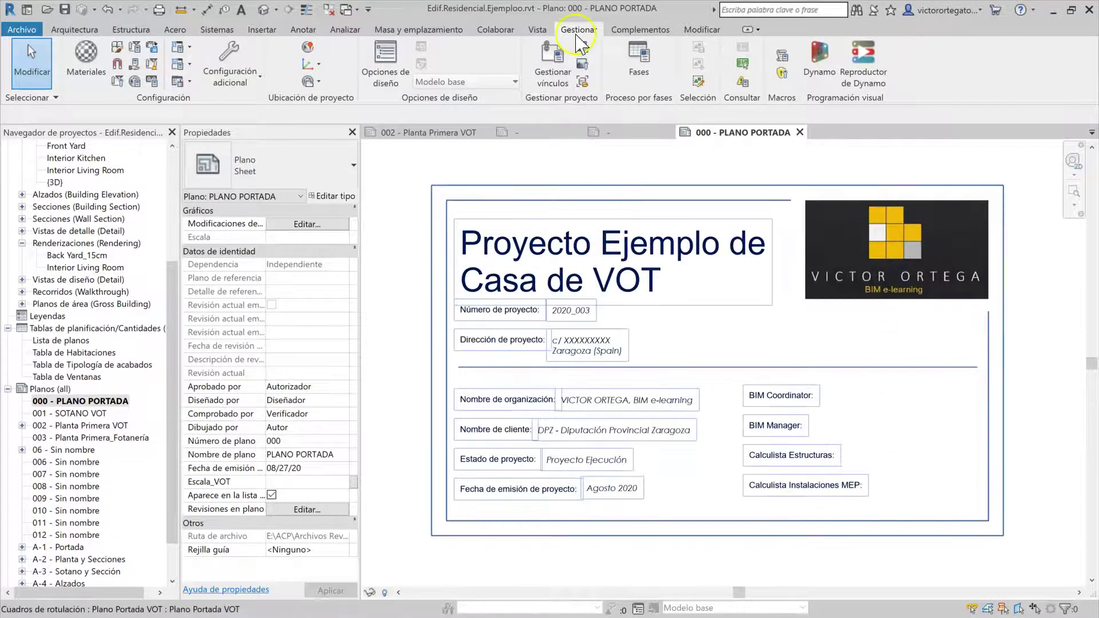
In the project information, set BIM Coordinator to HCJ and BIM Manager to VOT
{"action": "left_click", "coordinate": [119, 81]}
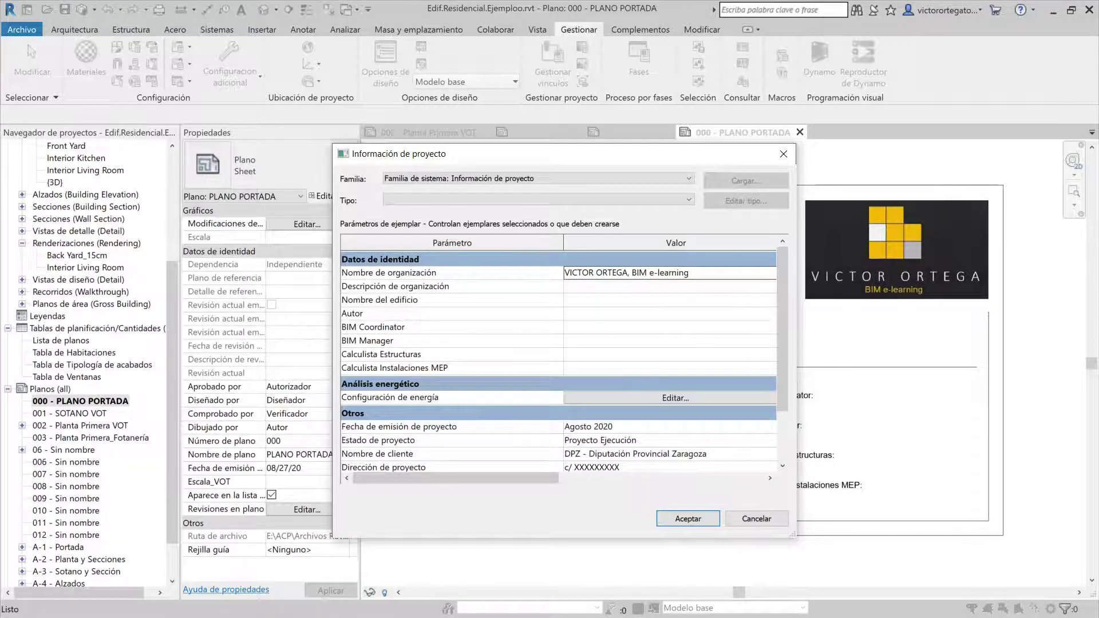
{"action": "left_click", "coordinate": [632, 327]}
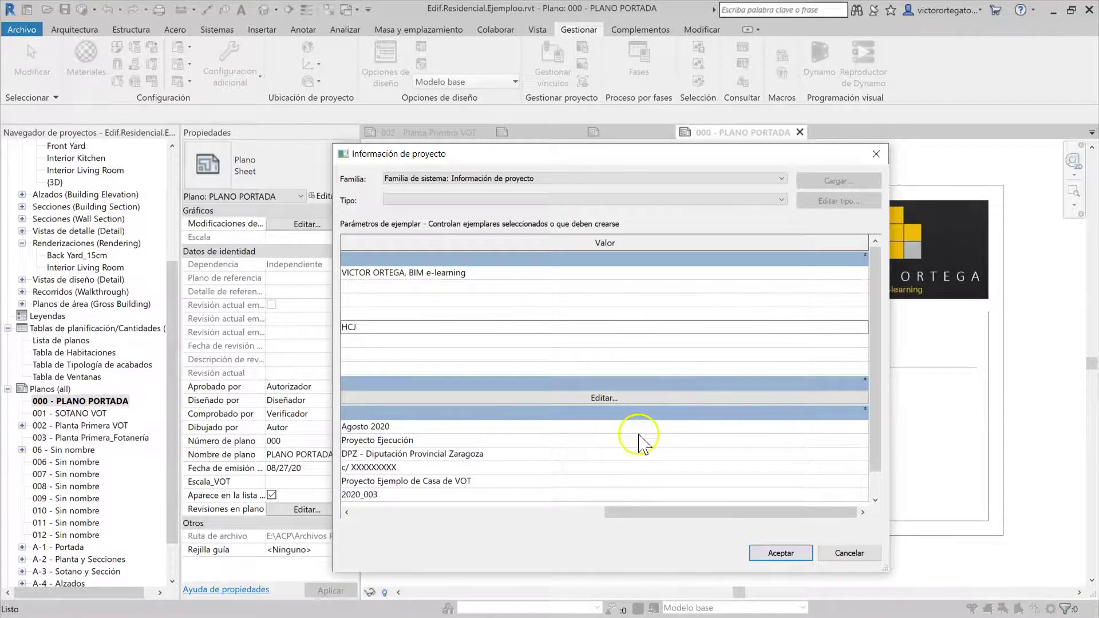
{"action": "left_click", "coordinate": [547, 512]}
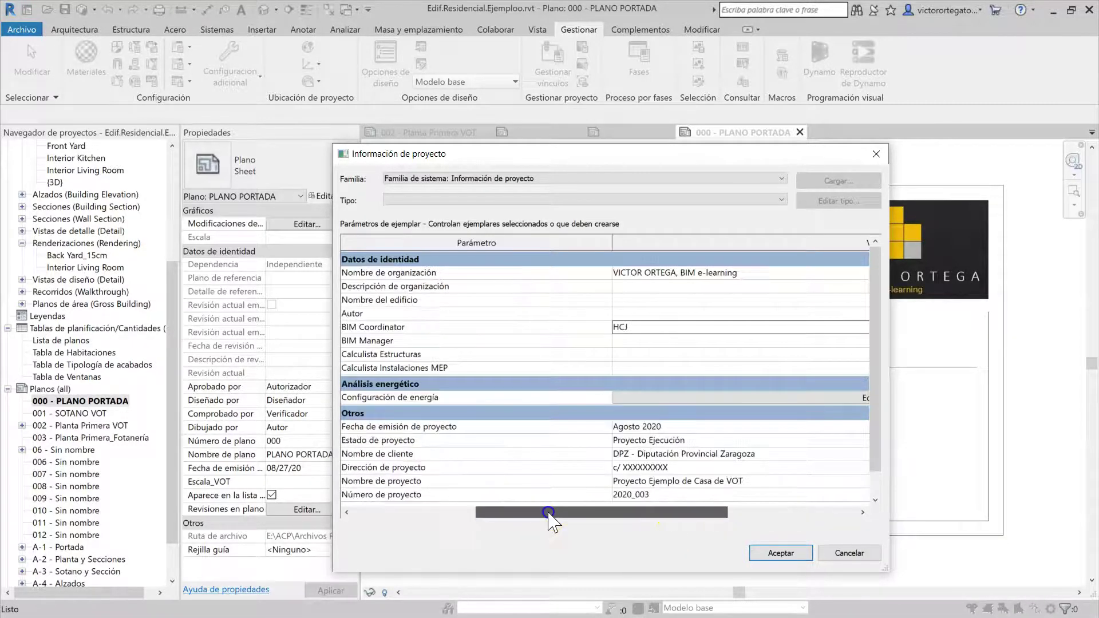
{"action": "left_click", "coordinate": [625, 344]}
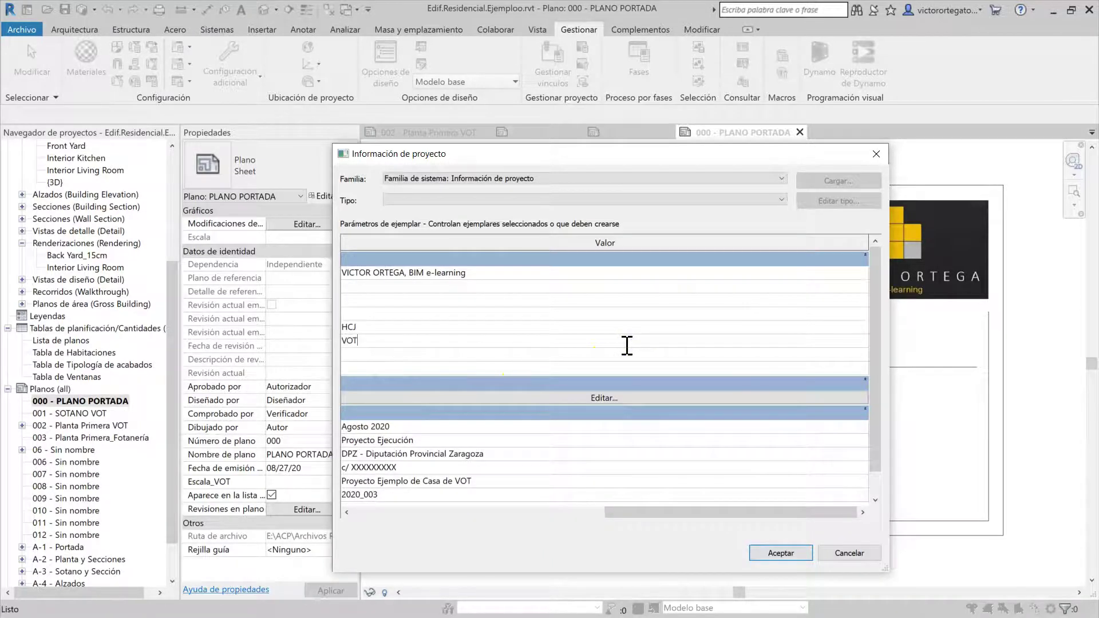
Fill in Calculista Estructuras with ESTRUCTURISTA S.A. and Calculista Instalaciones MEP with INSTALACIONES S.A in the project information
{"action": "left_click", "coordinate": [512, 514]}
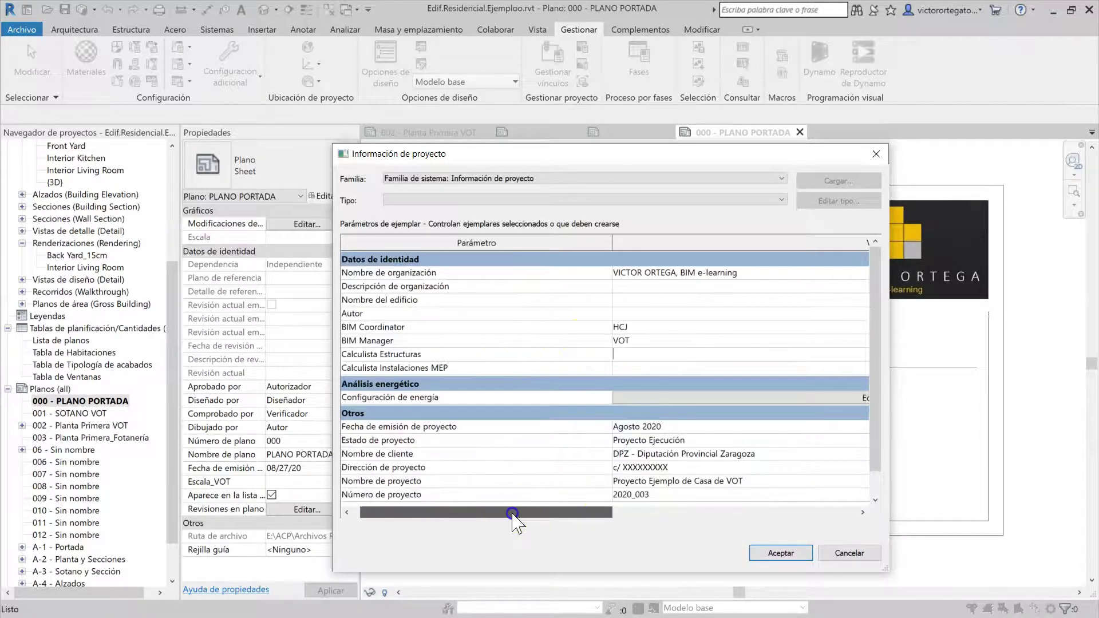
{"action": "left_click", "coordinate": [633, 354]}
{"action": "type", "text": "ESTRUCTUR"}
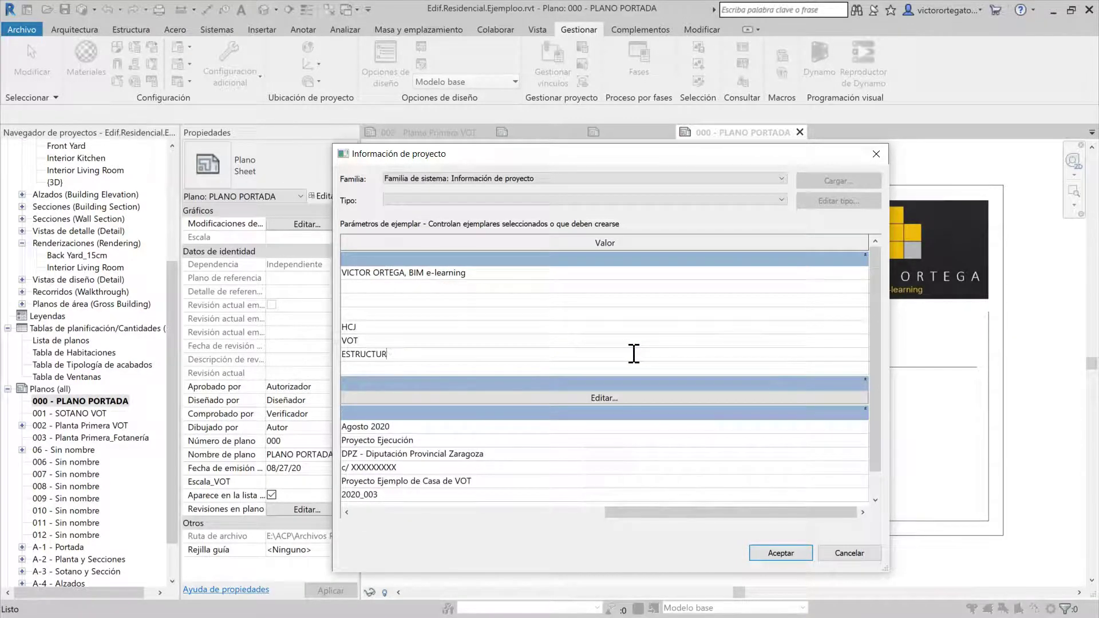
{"action": "left_click", "coordinate": [627, 368]}
{"action": "left_click", "coordinate": [693, 452]}
{"action": "left_click", "coordinate": [770, 553]}
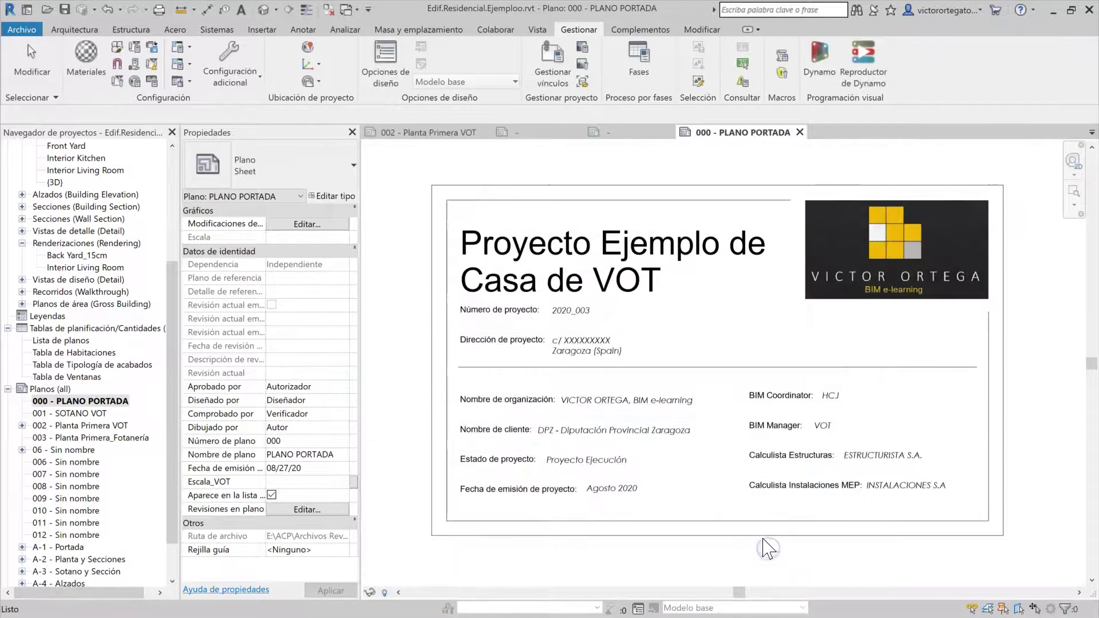
Move the Nombre de proyecto label slightly up in the cover title block family and reload the family into the project
{"action": "left_click", "coordinate": [877, 408]}
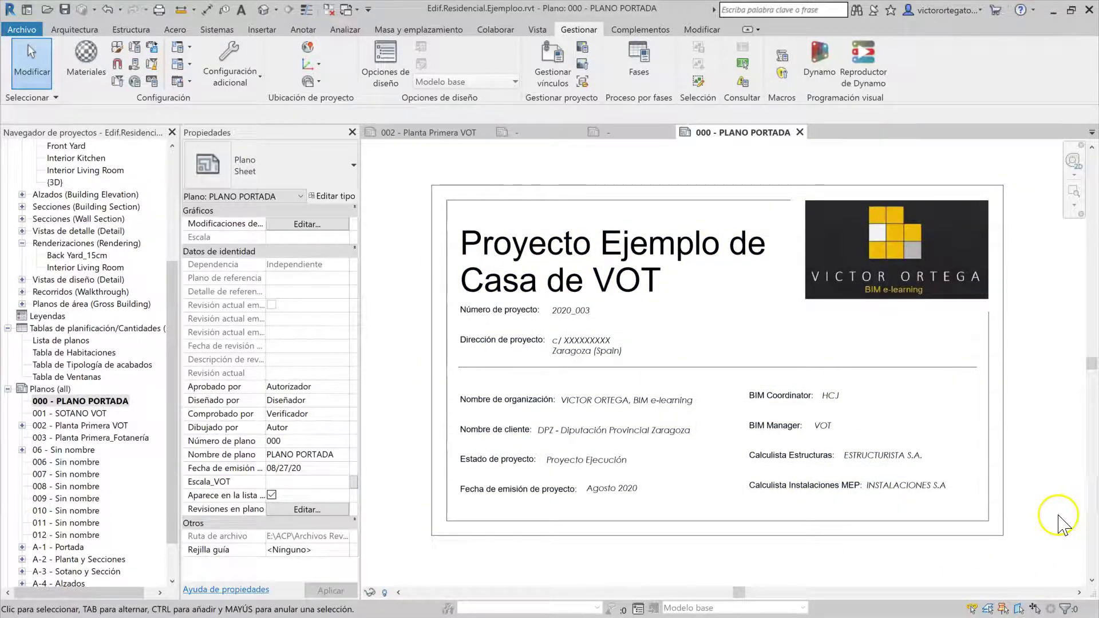
{"action": "left_click", "coordinate": [630, 179]}
{"action": "left_click", "coordinate": [618, 77]}
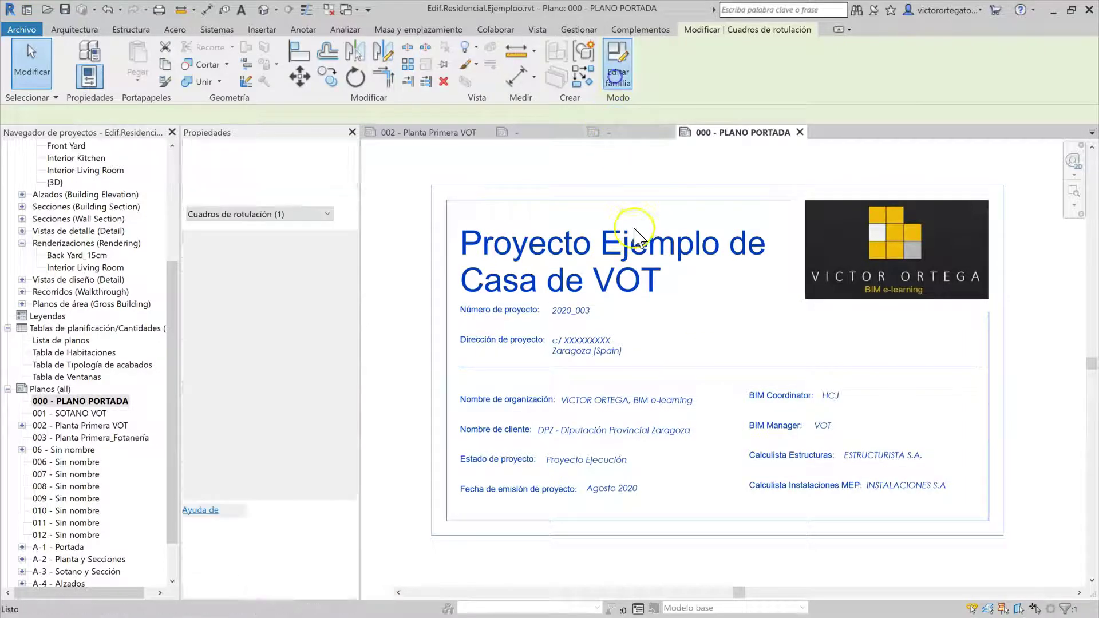
{"action": "left_click", "coordinate": [565, 246]}
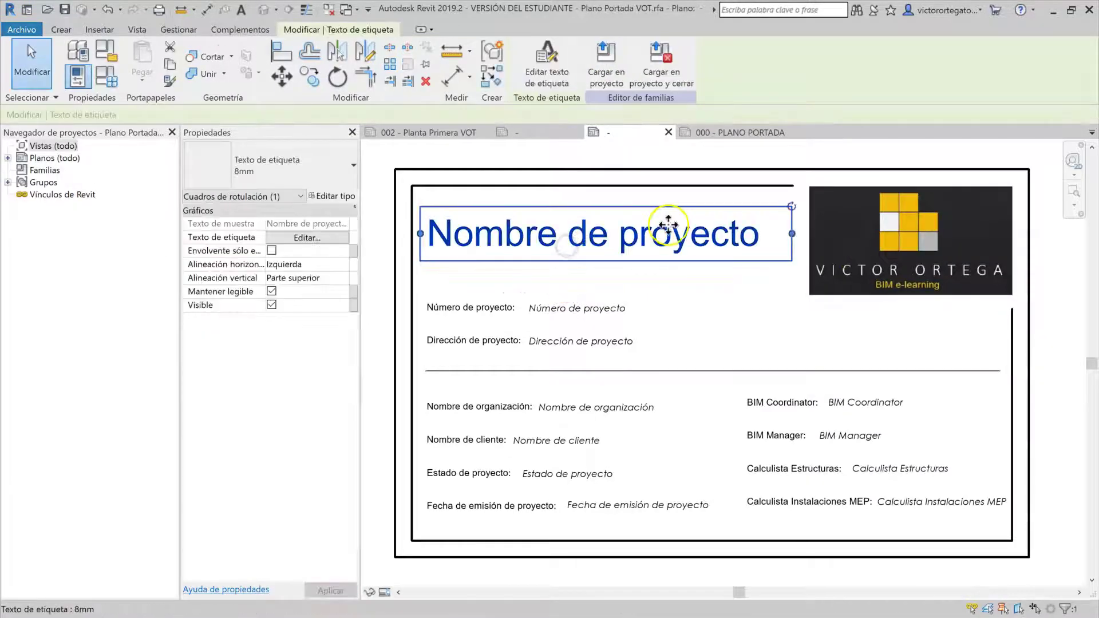
{"action": "left_click_drag", "start_coordinate": [668, 224], "coordinate": [668, 225]}
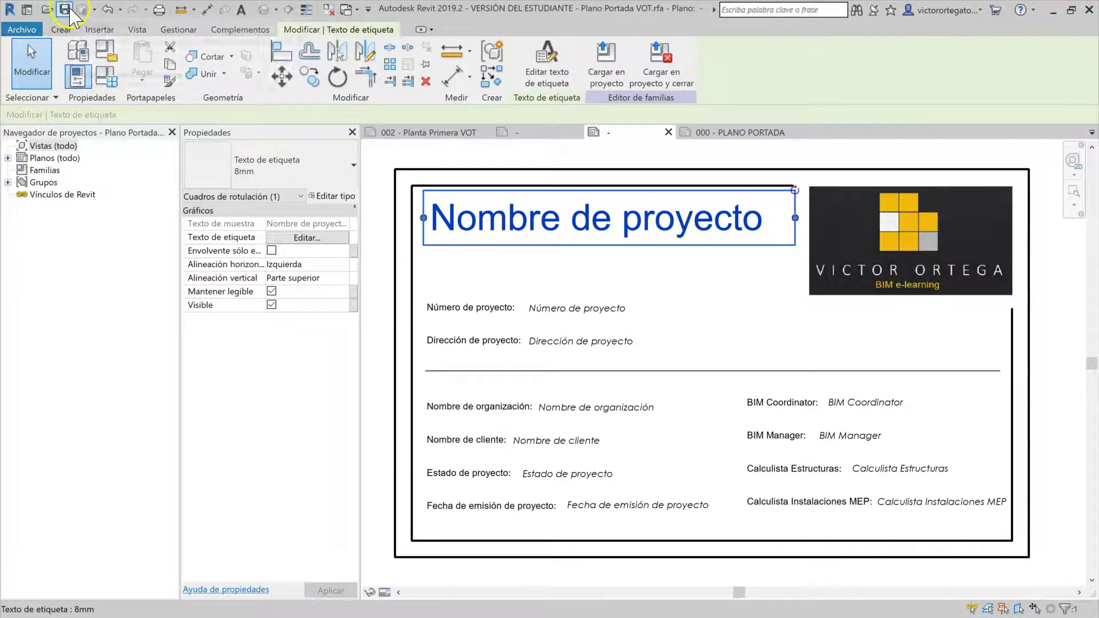
{"action": "key", "text": "Escape"}
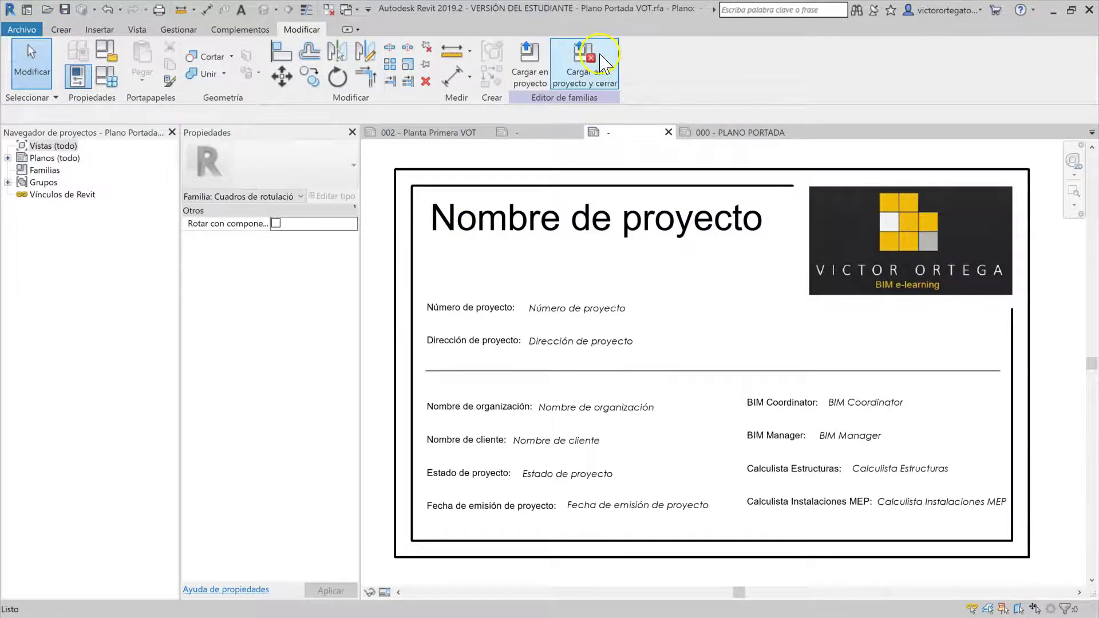
{"action": "left_click", "coordinate": [529, 65]}
{"action": "left_click", "coordinate": [515, 418]}
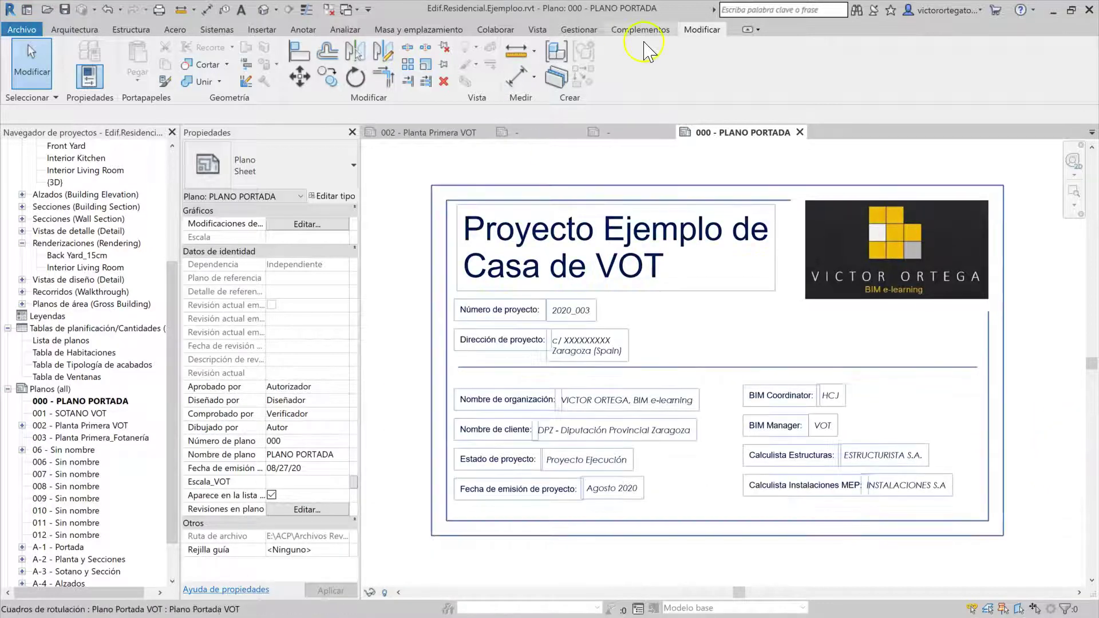
Set the project's starting view to Plano: 000 - PLANO PORTADA
{"action": "left_click", "coordinate": [576, 29]}
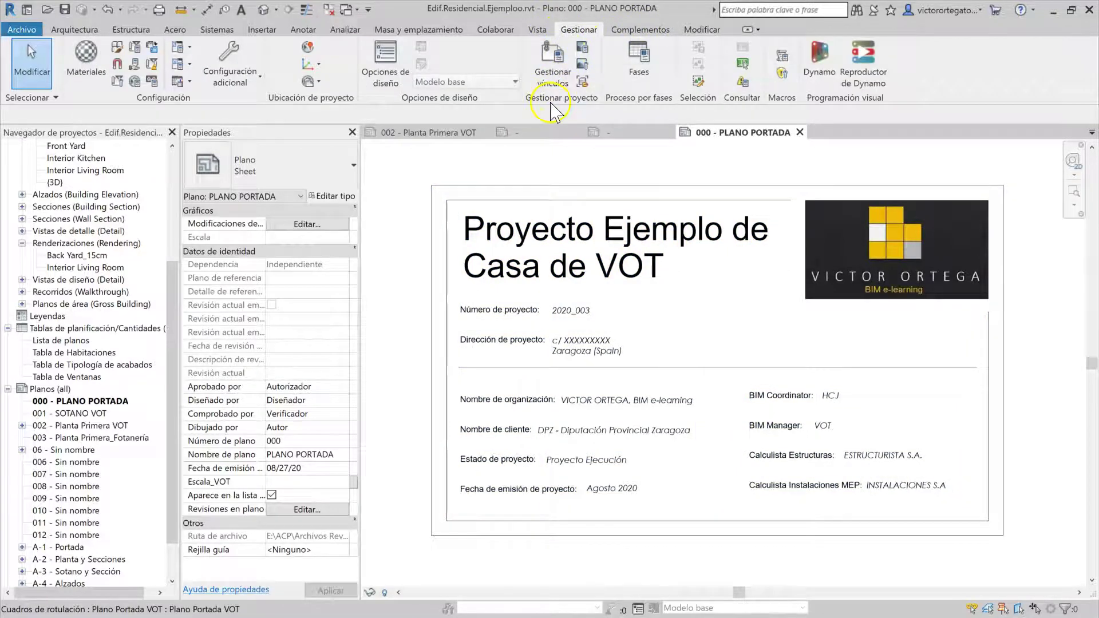
{"action": "left_click", "coordinate": [583, 84]}
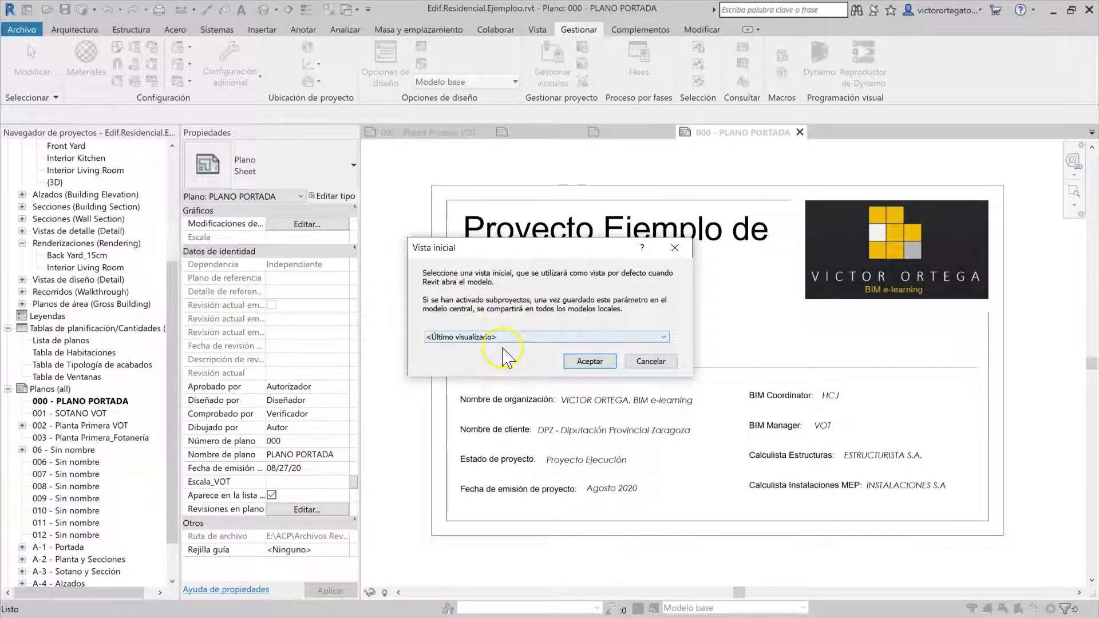
{"action": "left_click", "coordinate": [547, 337]}
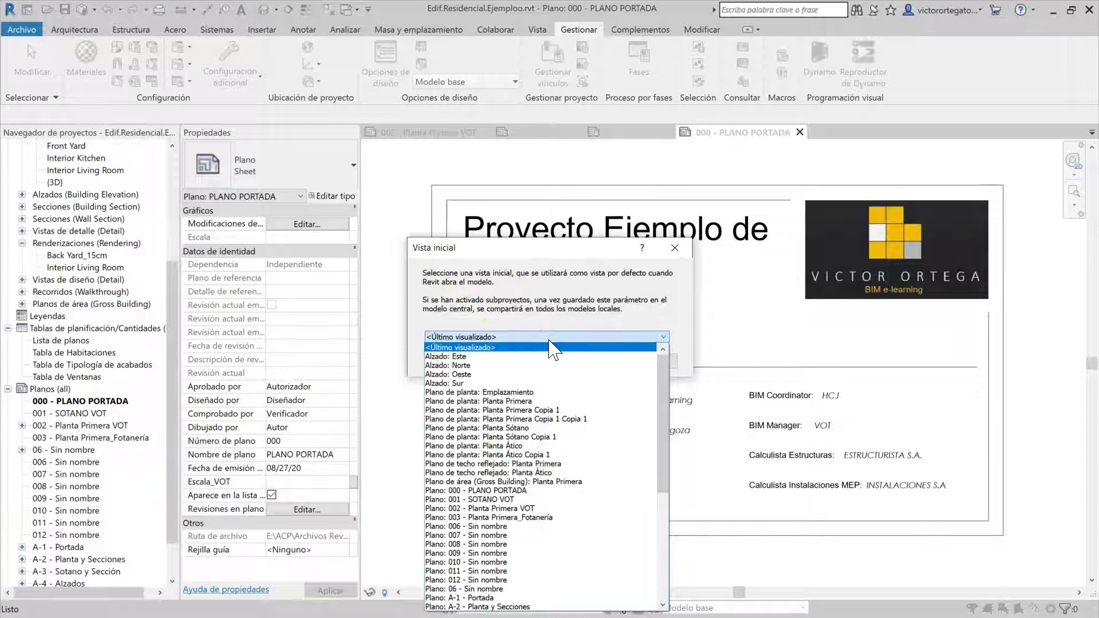
{"action": "left_click", "coordinate": [546, 491]}
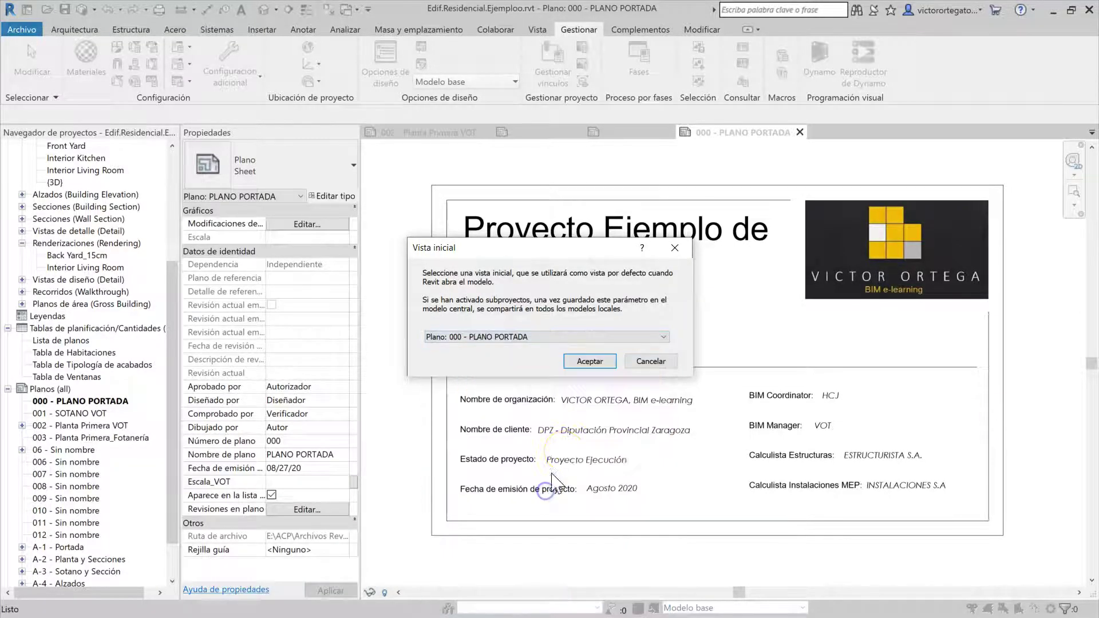
{"action": "left_click", "coordinate": [596, 363]}
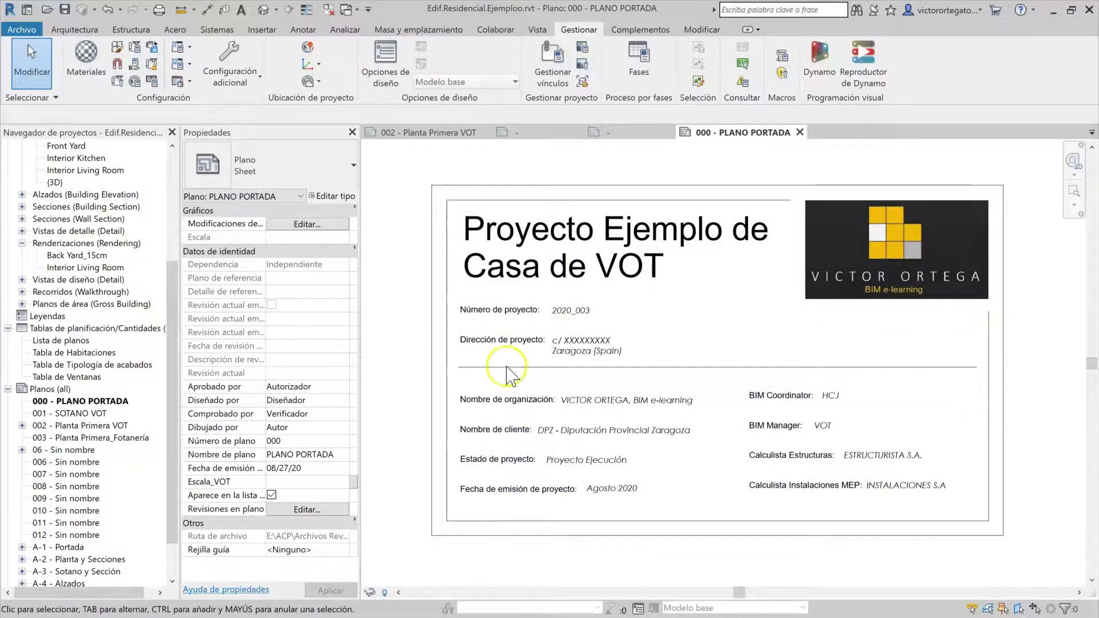
Close the cover sheet view and close the Familia7 family without saving its changes
{"action": "left_click", "coordinate": [429, 134]}
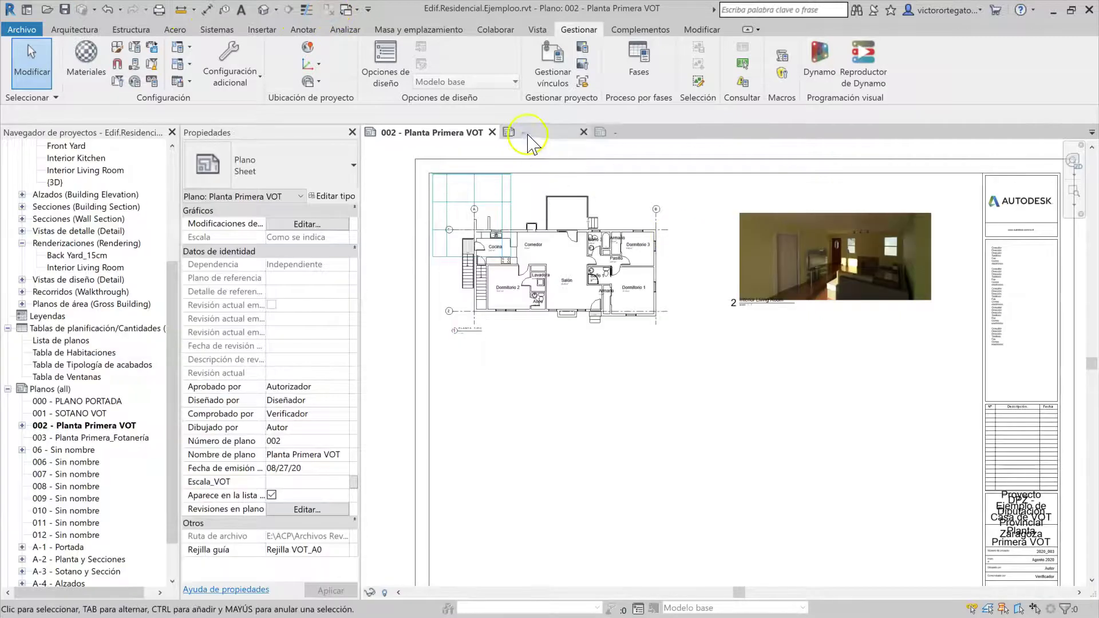
{"action": "left_click", "coordinate": [522, 134]}
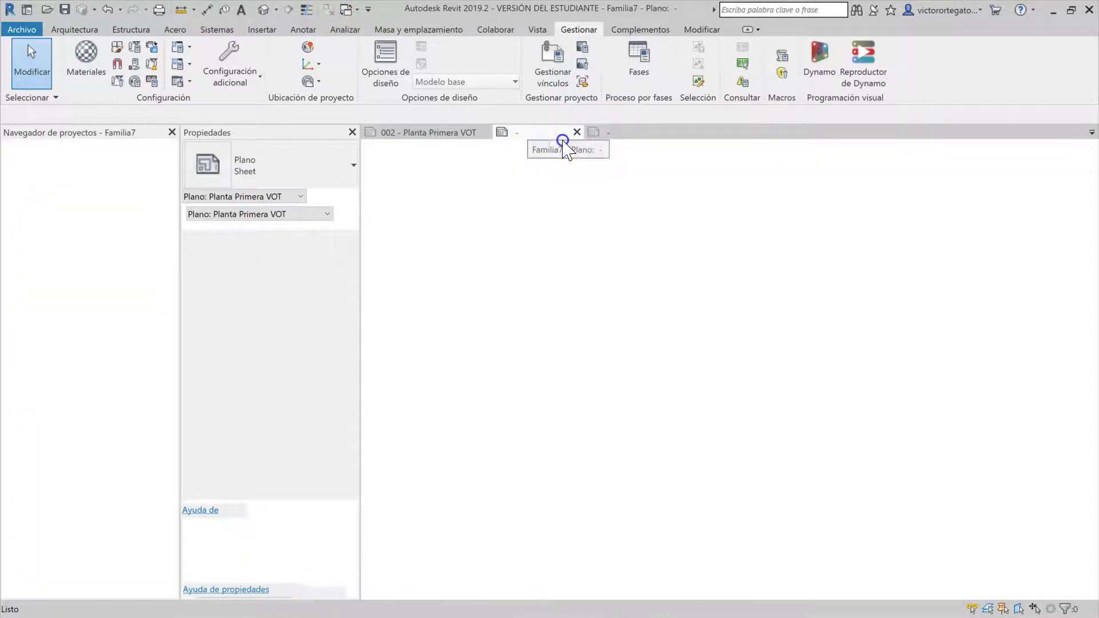
{"action": "left_click", "coordinate": [577, 133]}
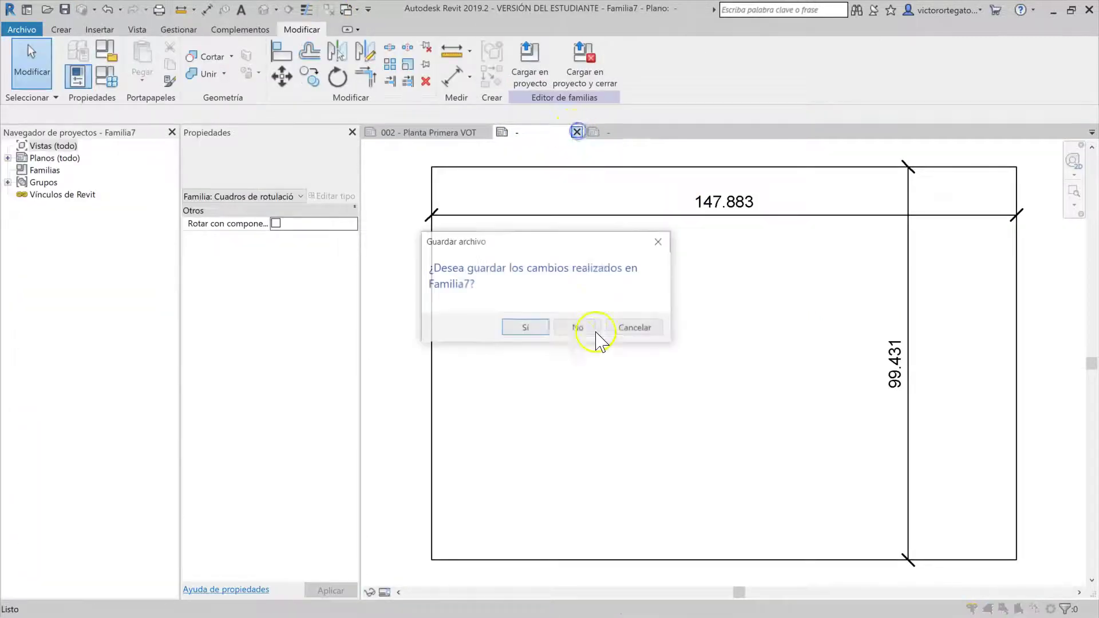
{"action": "left_click", "coordinate": [579, 331]}
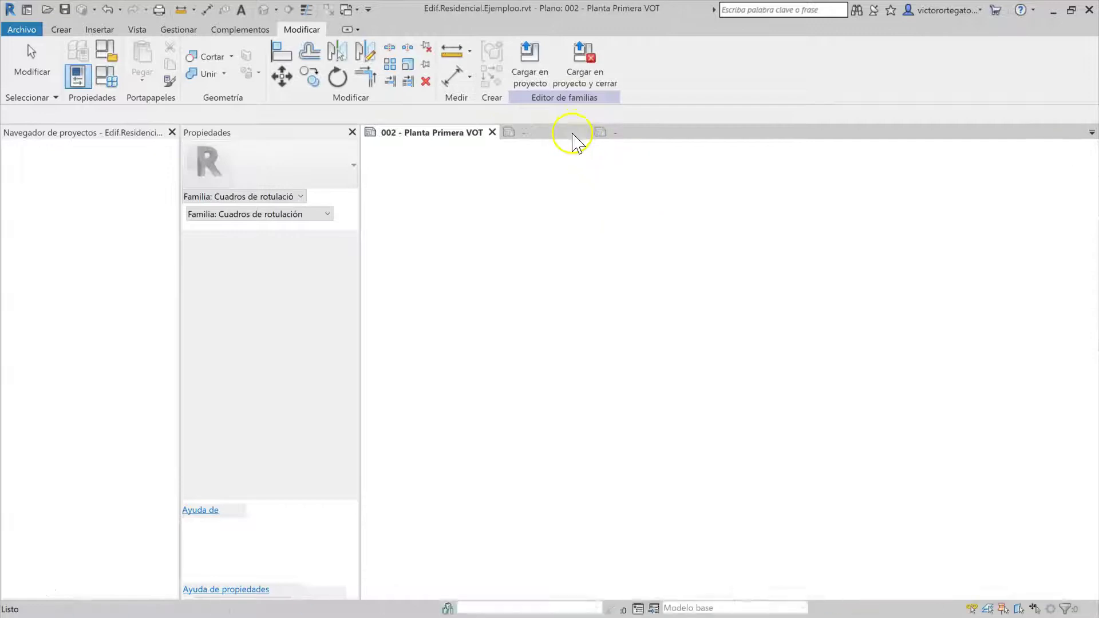
Close the Plano Portada VOT family and the project, and reopen Edif.Residencial.Ejemploo from the recent models
{"action": "left_click", "coordinate": [579, 135]}
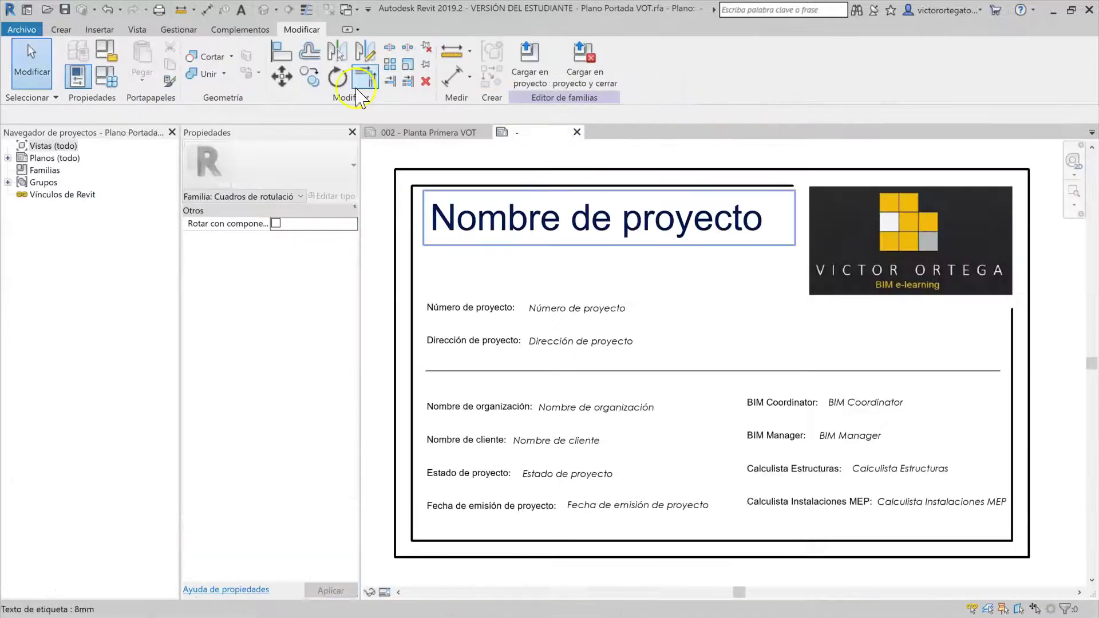
{"action": "left_click", "coordinate": [566, 166]}
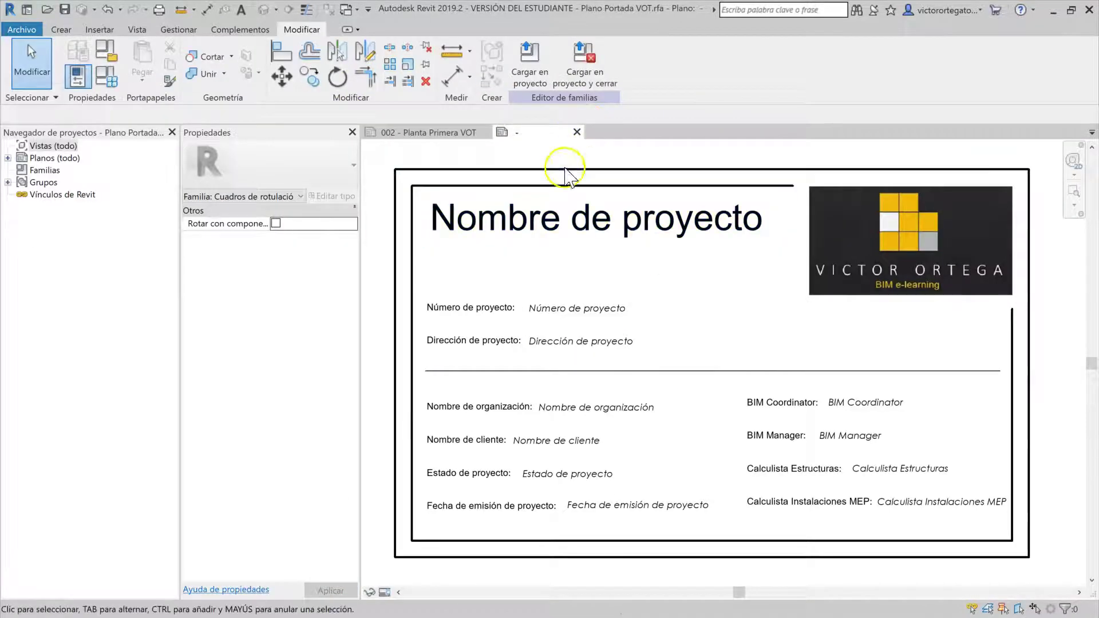
{"action": "left_click", "coordinate": [575, 132]}
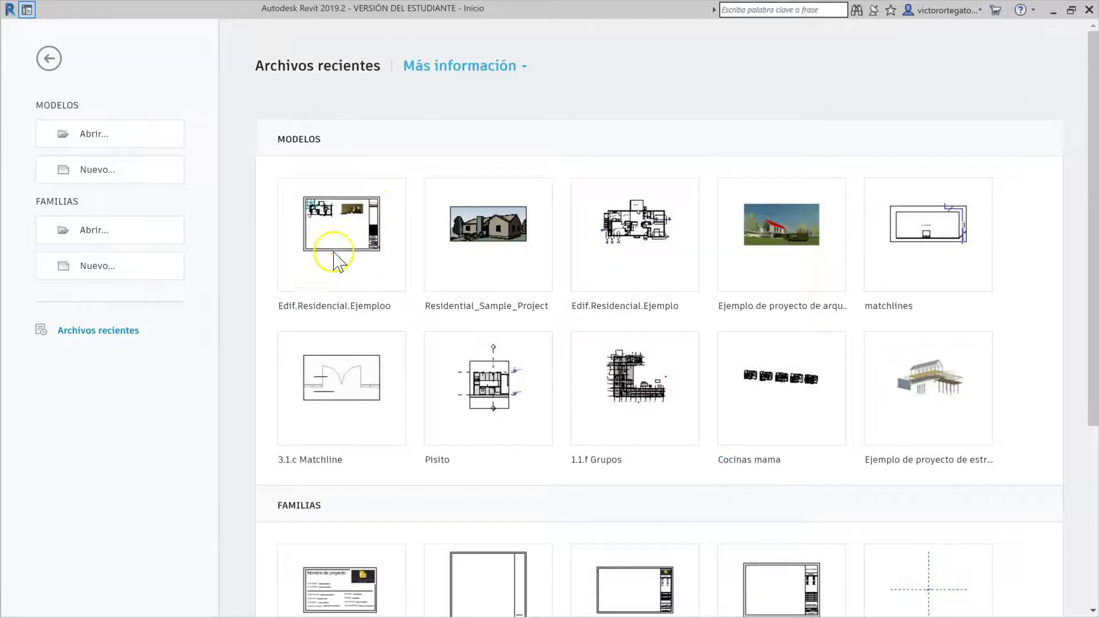
{"action": "left_click", "coordinate": [358, 243]}
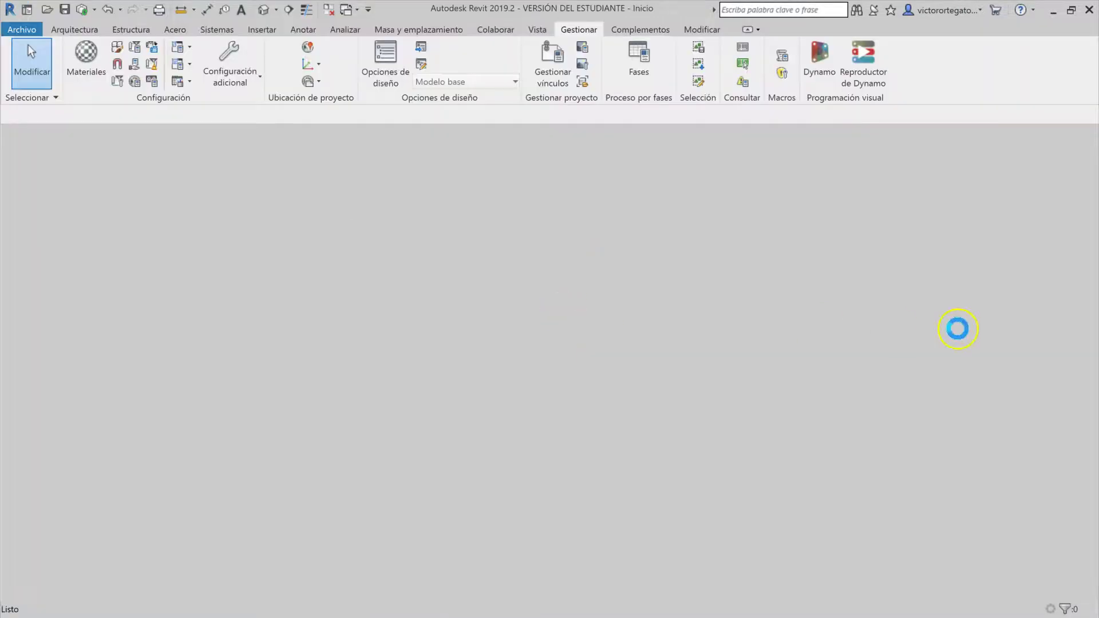